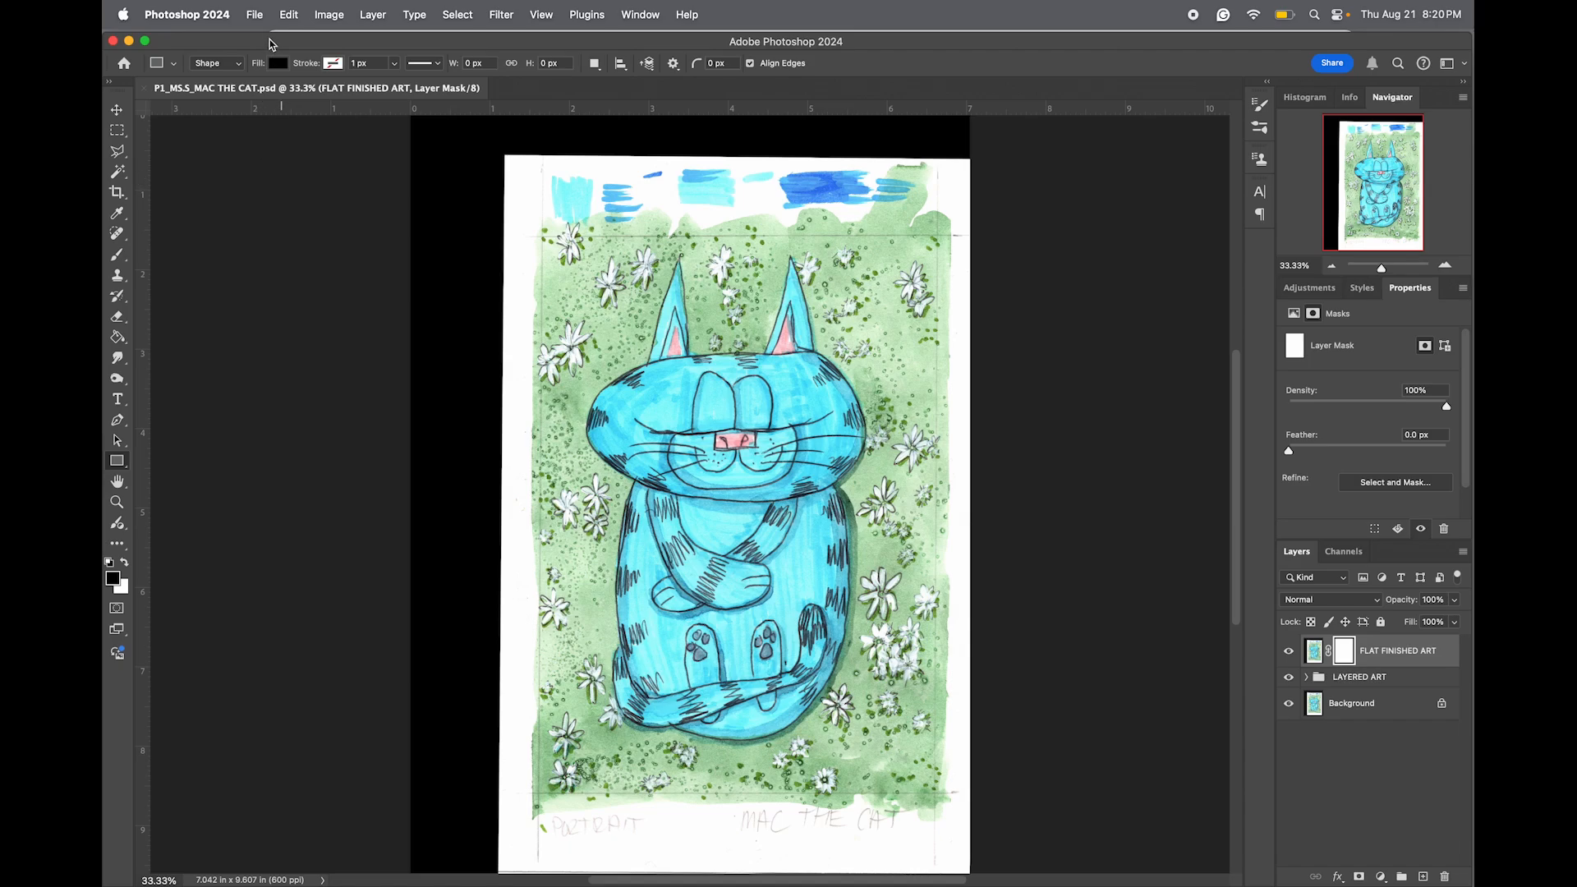
- Start saving the artwork under a new name, adding an underscore after "MAC THE CAT" in the file name
{"action": "left_click", "coordinate": [256, 15]}
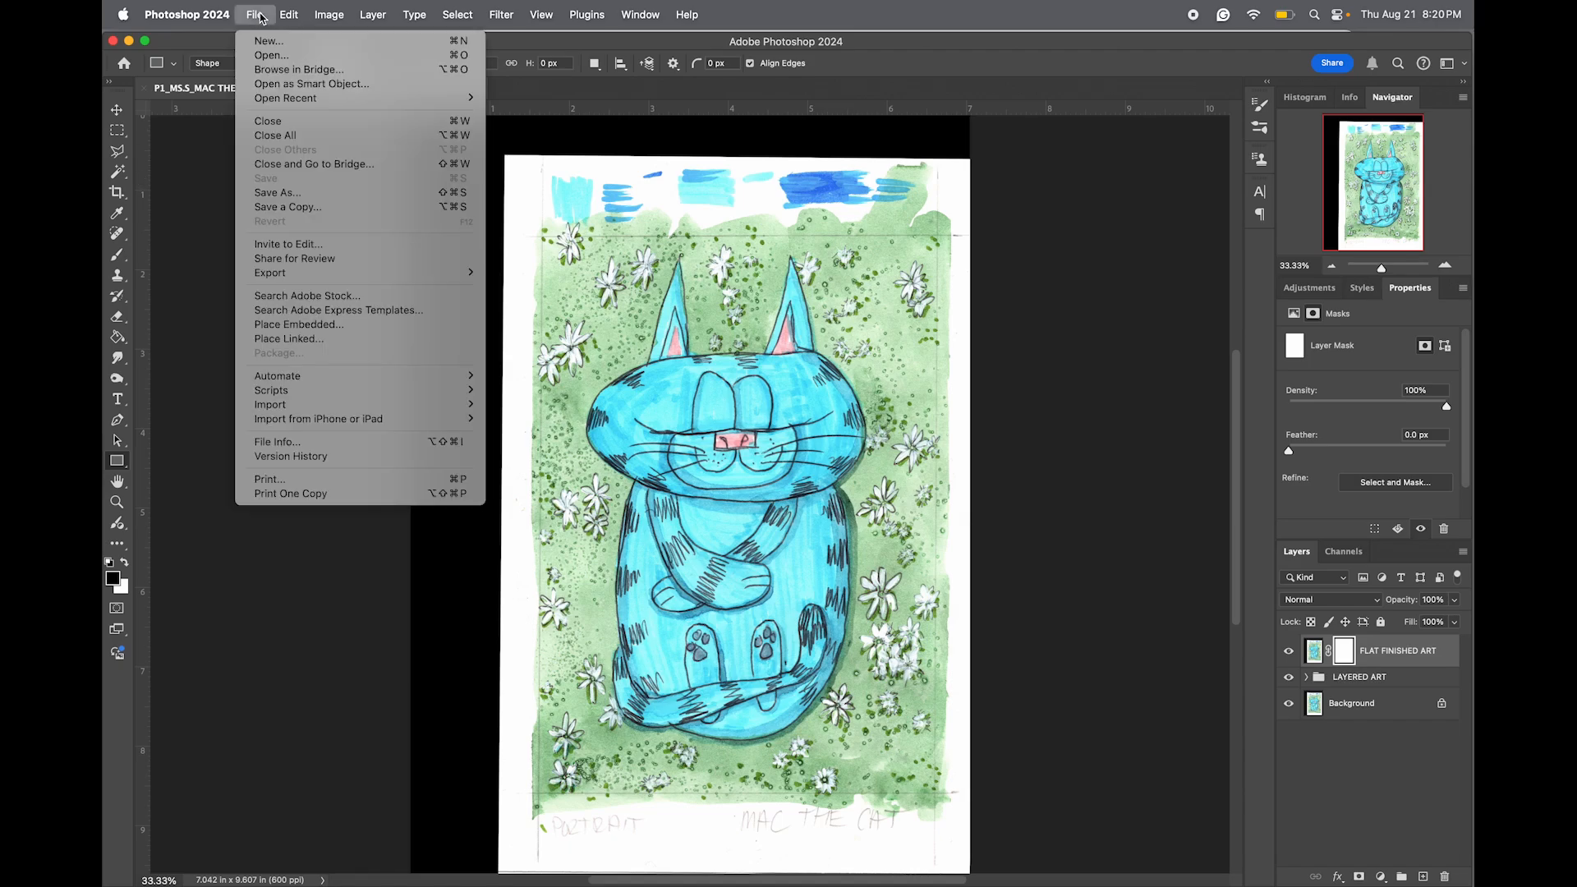
{"action": "left_click", "coordinate": [300, 201]}
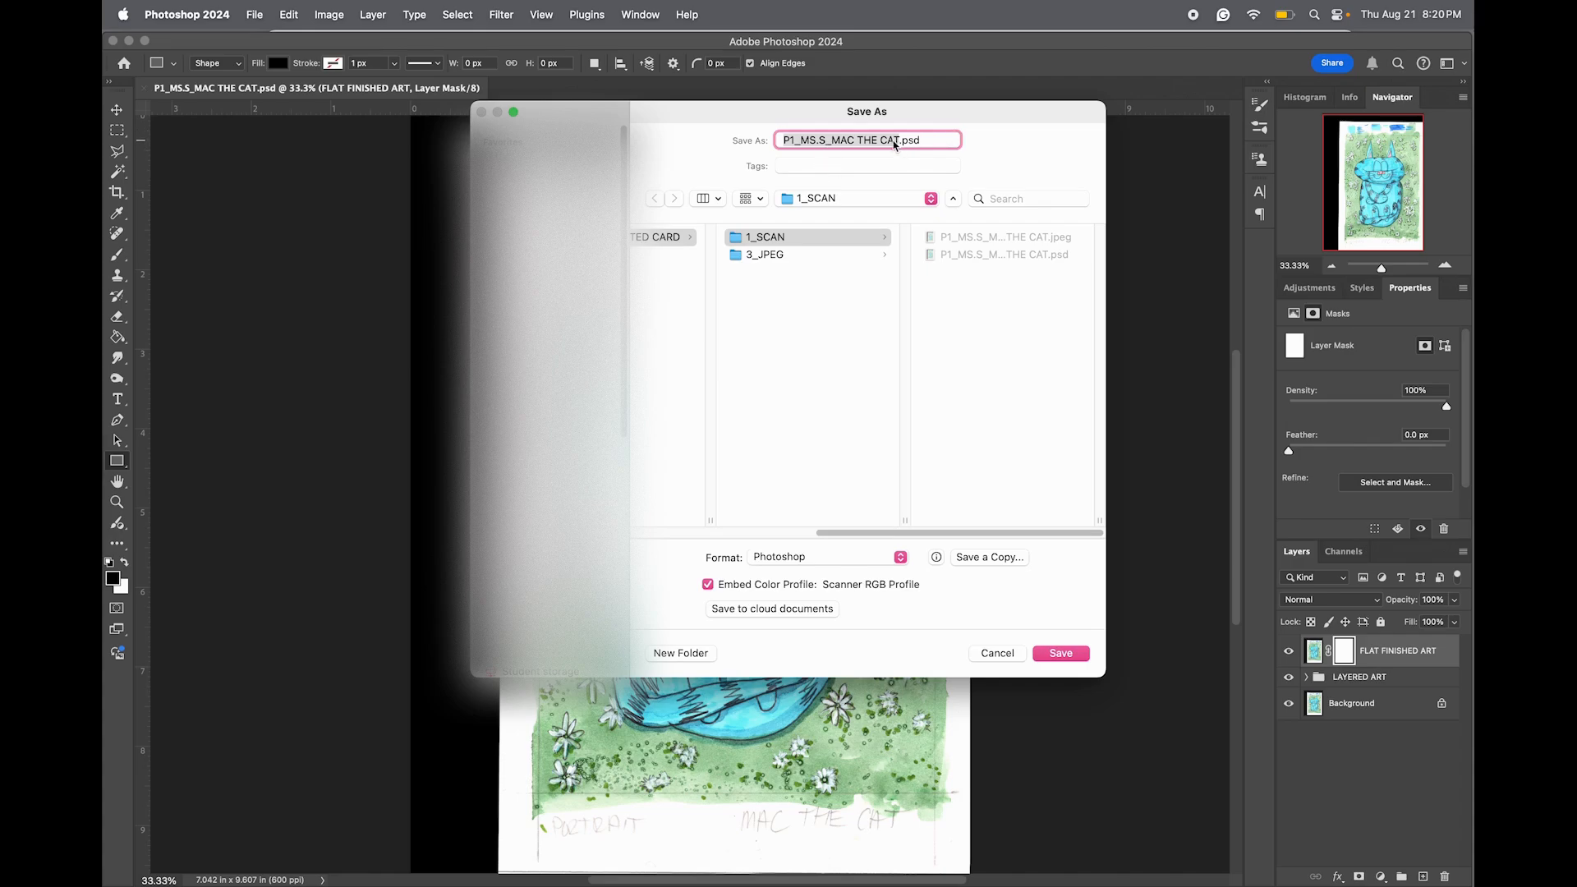
{"action": "left_click", "coordinate": [814, 141]}
{"action": "left_click_drag", "start_coordinate": [823, 140], "coordinate": [803, 143]}
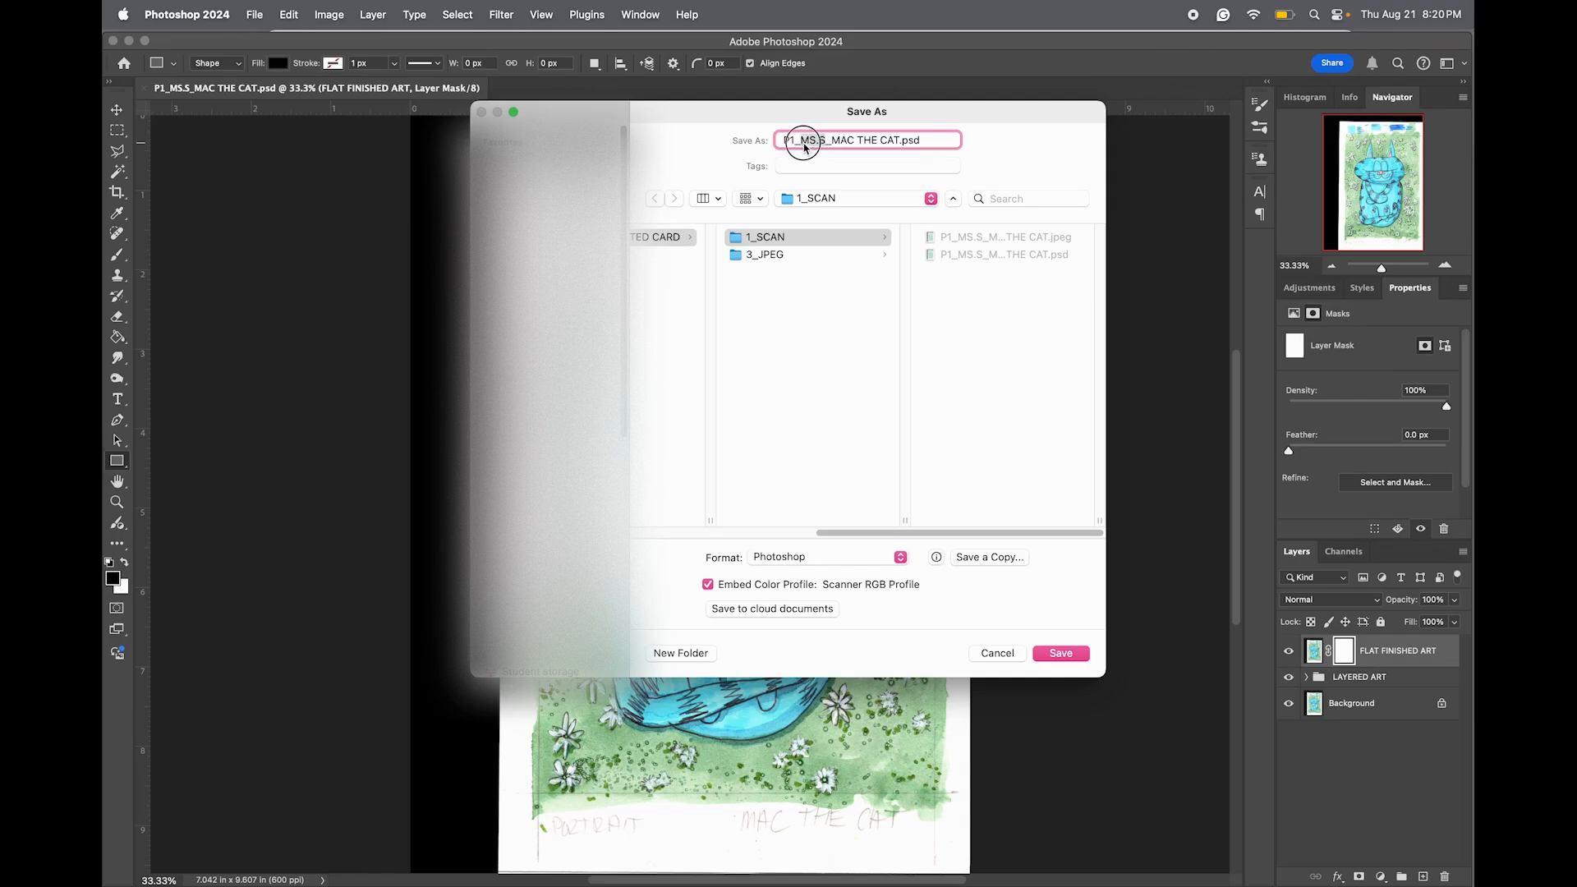
{"action": "left_click_drag", "start_coordinate": [805, 146], "coordinate": [899, 142]}
{"action": "left_click", "coordinate": [899, 142]}
{"action": "type", "text": "_"}
- Switch to the assignment page in Chrome and copy "_FinalDigitalFile" from the naming format under Save Your File
{"action": "mouse_move", "coordinate": [1462, 723]}
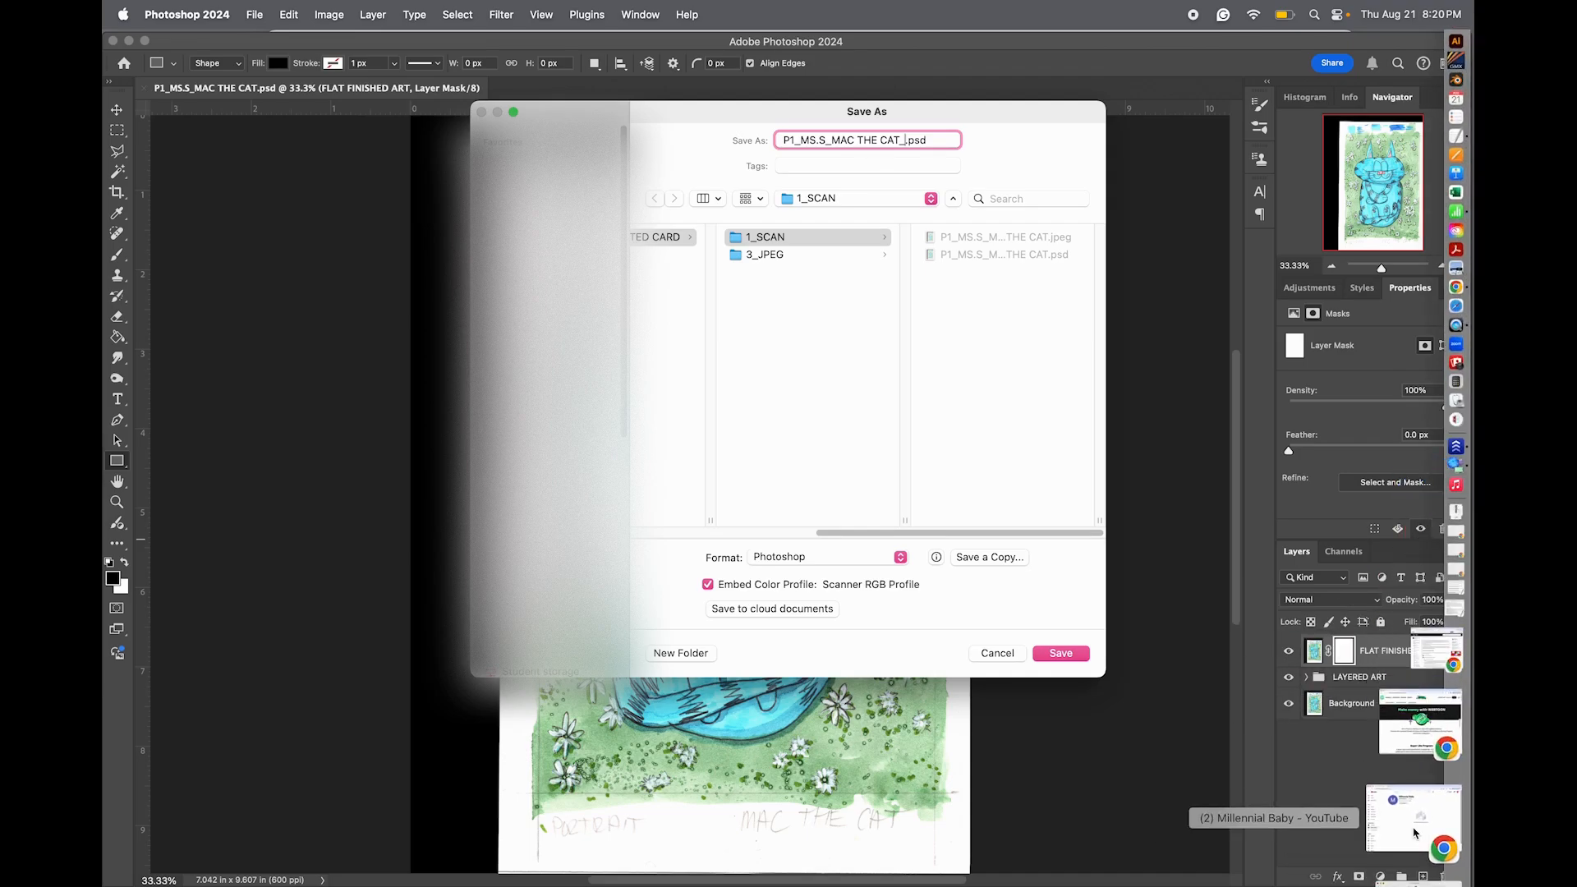
{"action": "left_click", "coordinate": [1415, 833]}
{"action": "scroll", "coordinate": [727, 488], "scroll_direction": "down", "scroll_amount": 3}
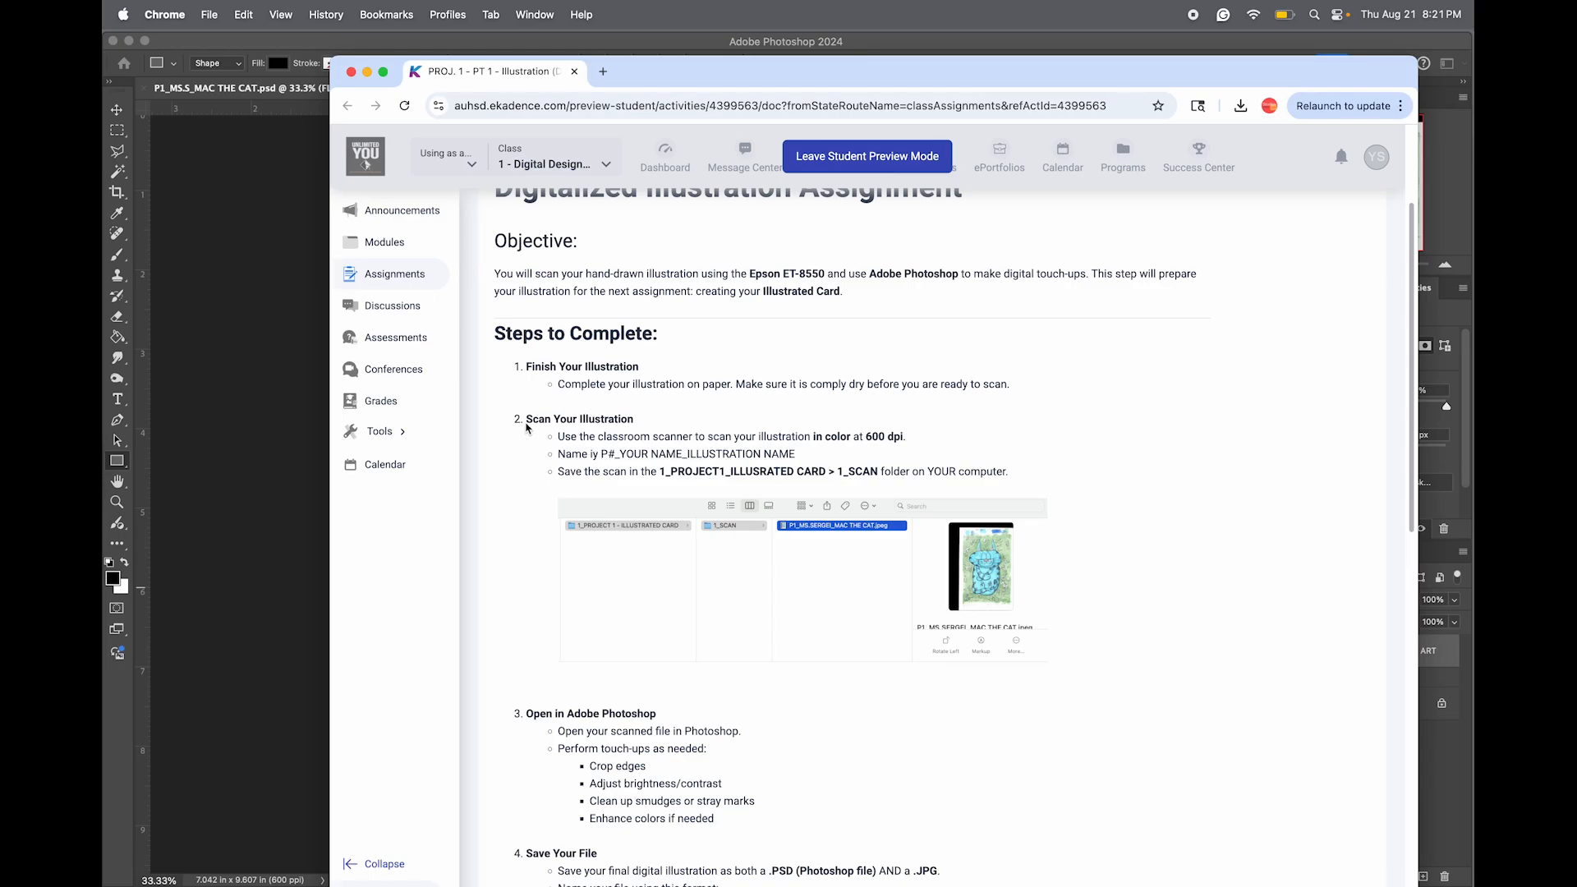
{"action": "scroll", "coordinate": [606, 461], "scroll_direction": "down", "scroll_amount": 10}
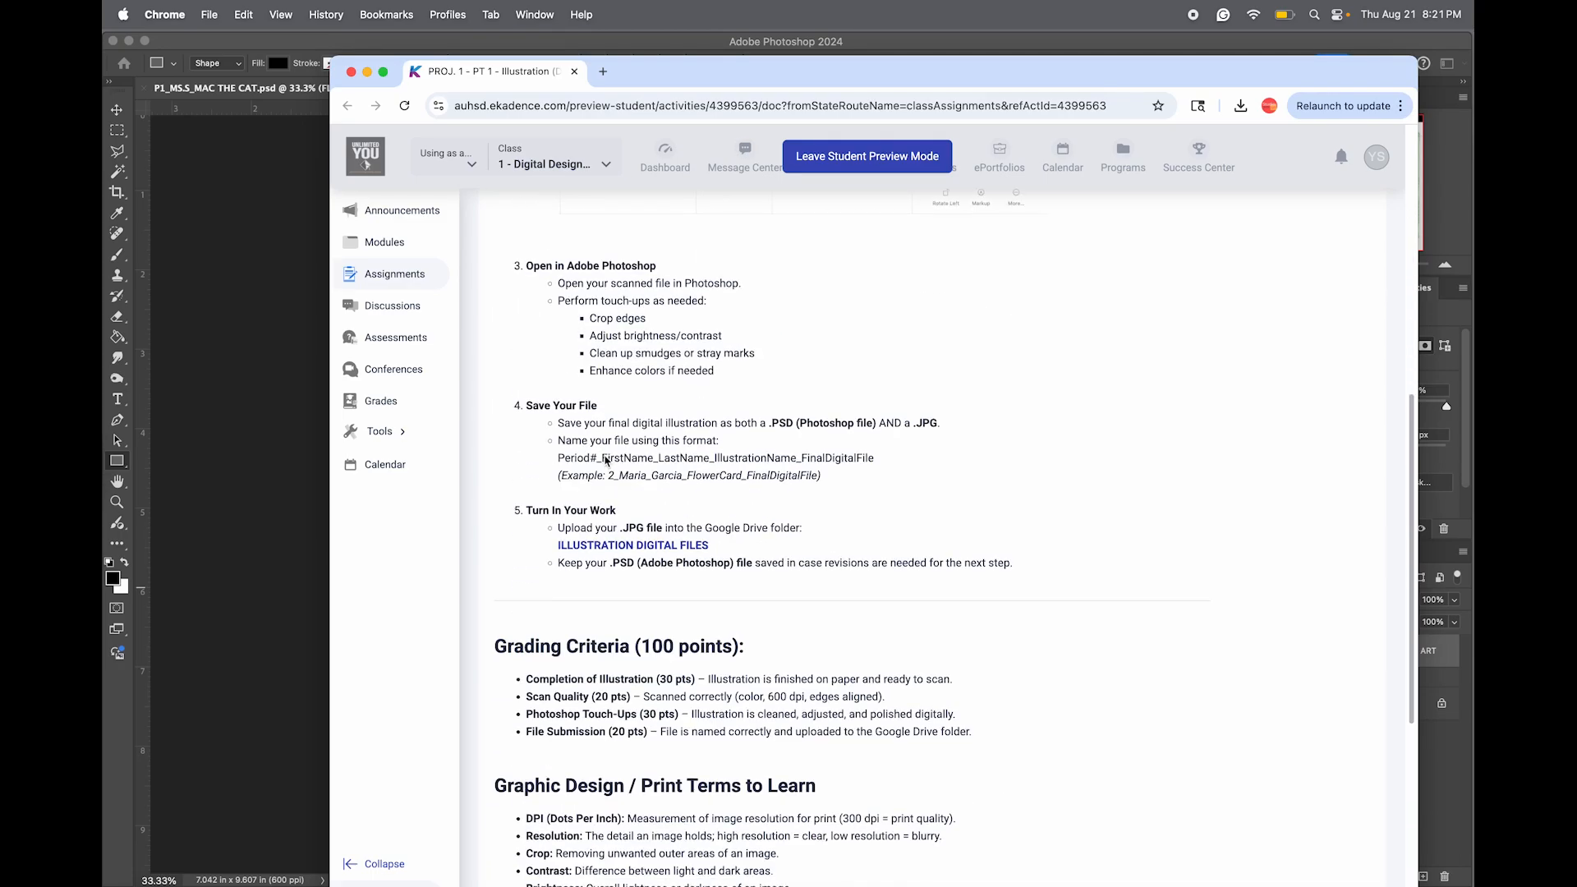
{"action": "scroll", "coordinate": [607, 461], "scroll_direction": "down", "scroll_amount": 1}
{"action": "left_click_drag", "start_coordinate": [525, 337], "coordinate": [824, 391]}
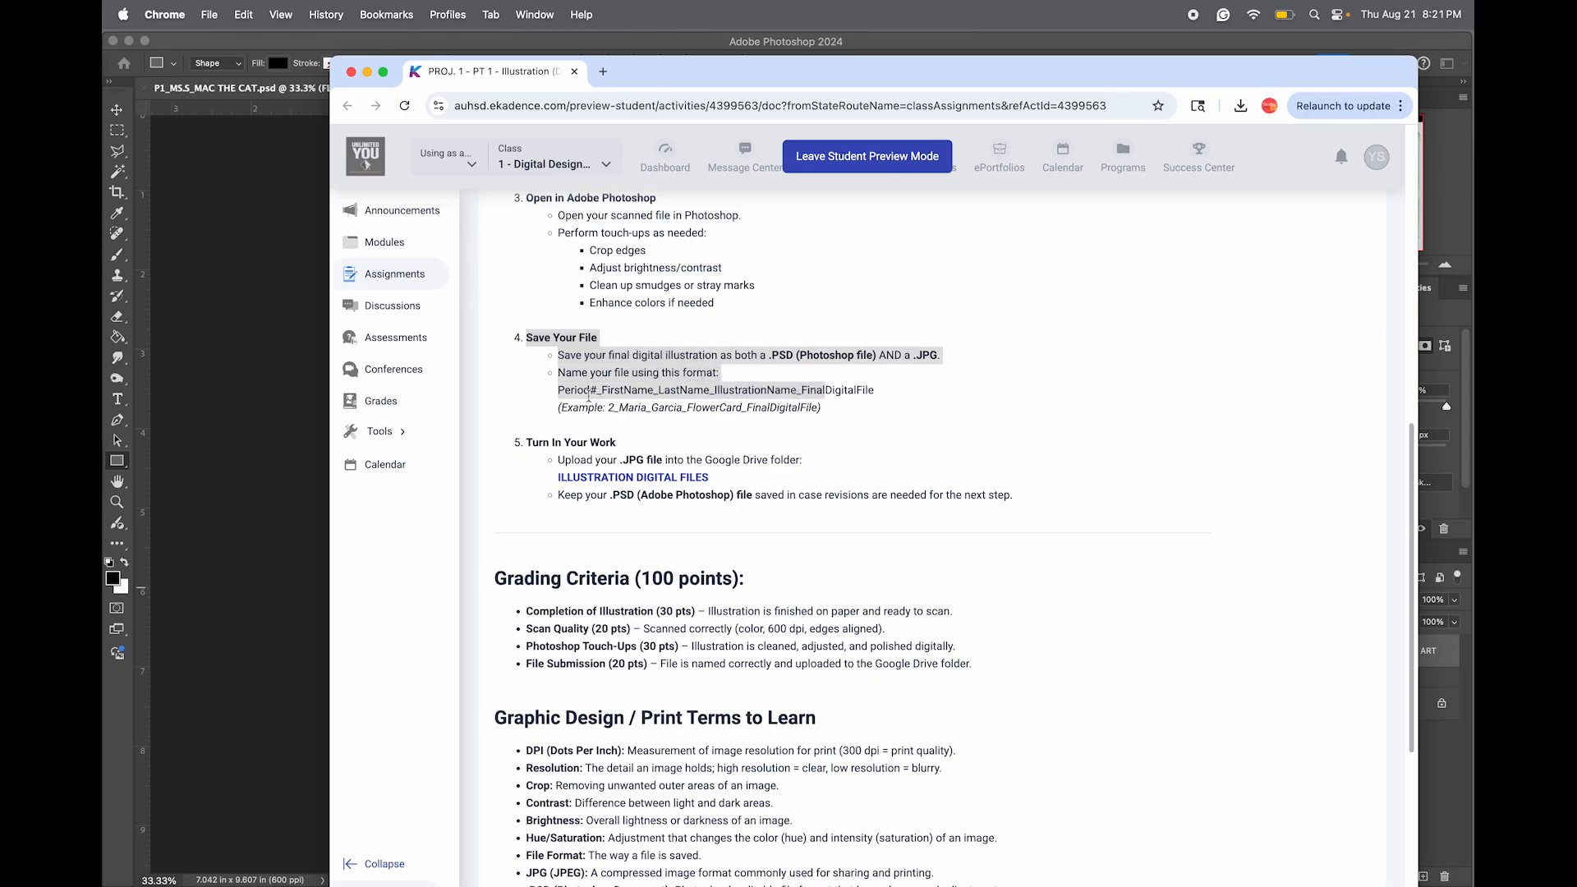
{"action": "left_click", "coordinate": [616, 396]}
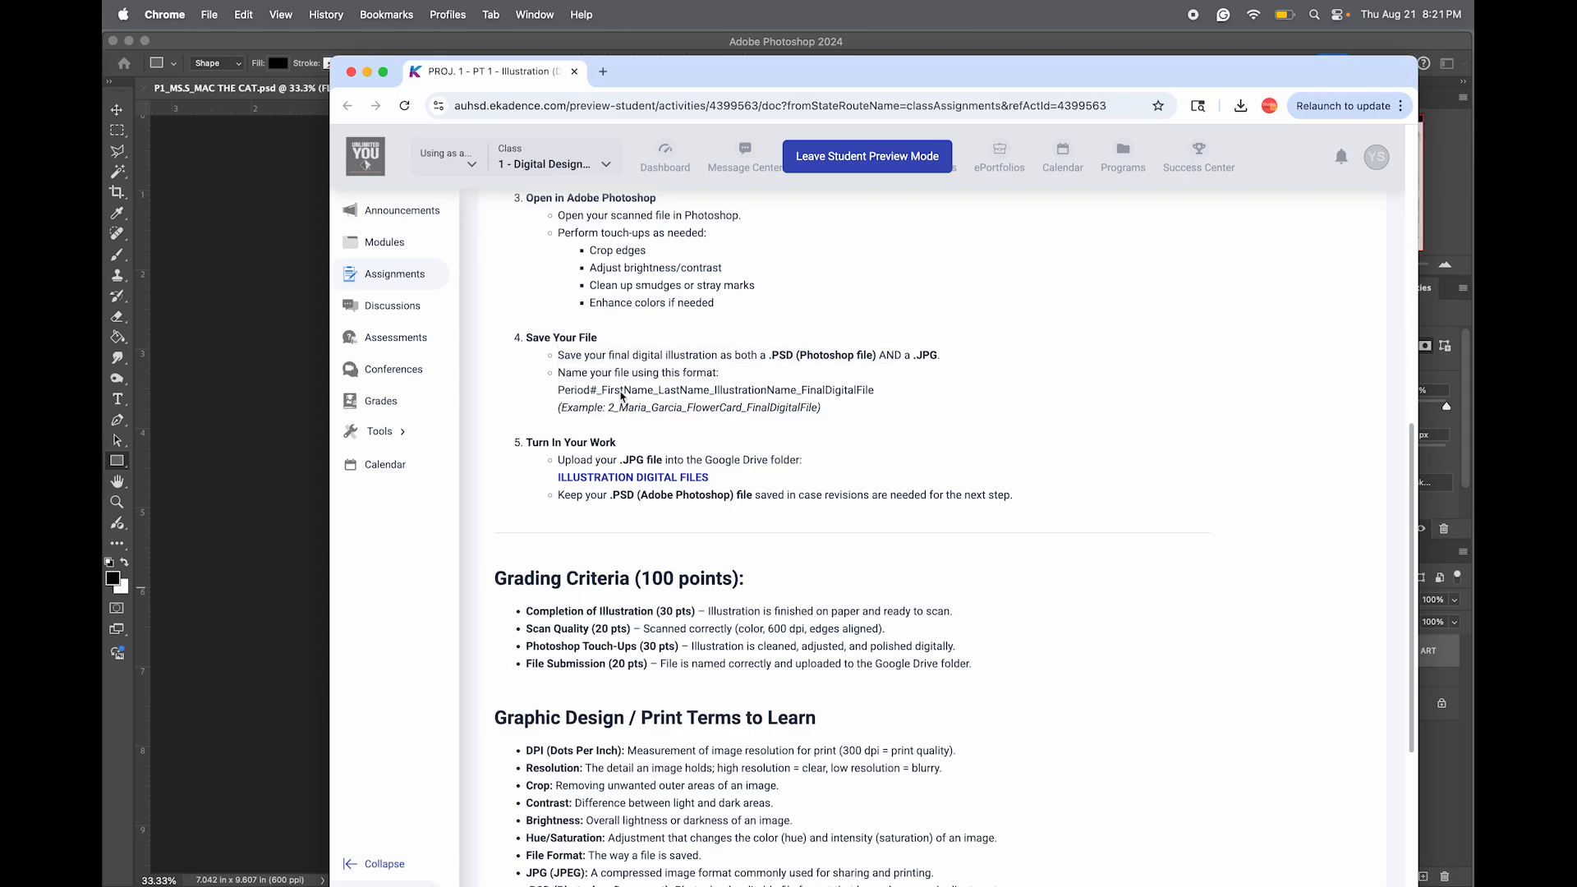
{"action": "left_click_drag", "start_coordinate": [801, 391], "coordinate": [887, 398]}
{"action": "key", "text": "super+c"}
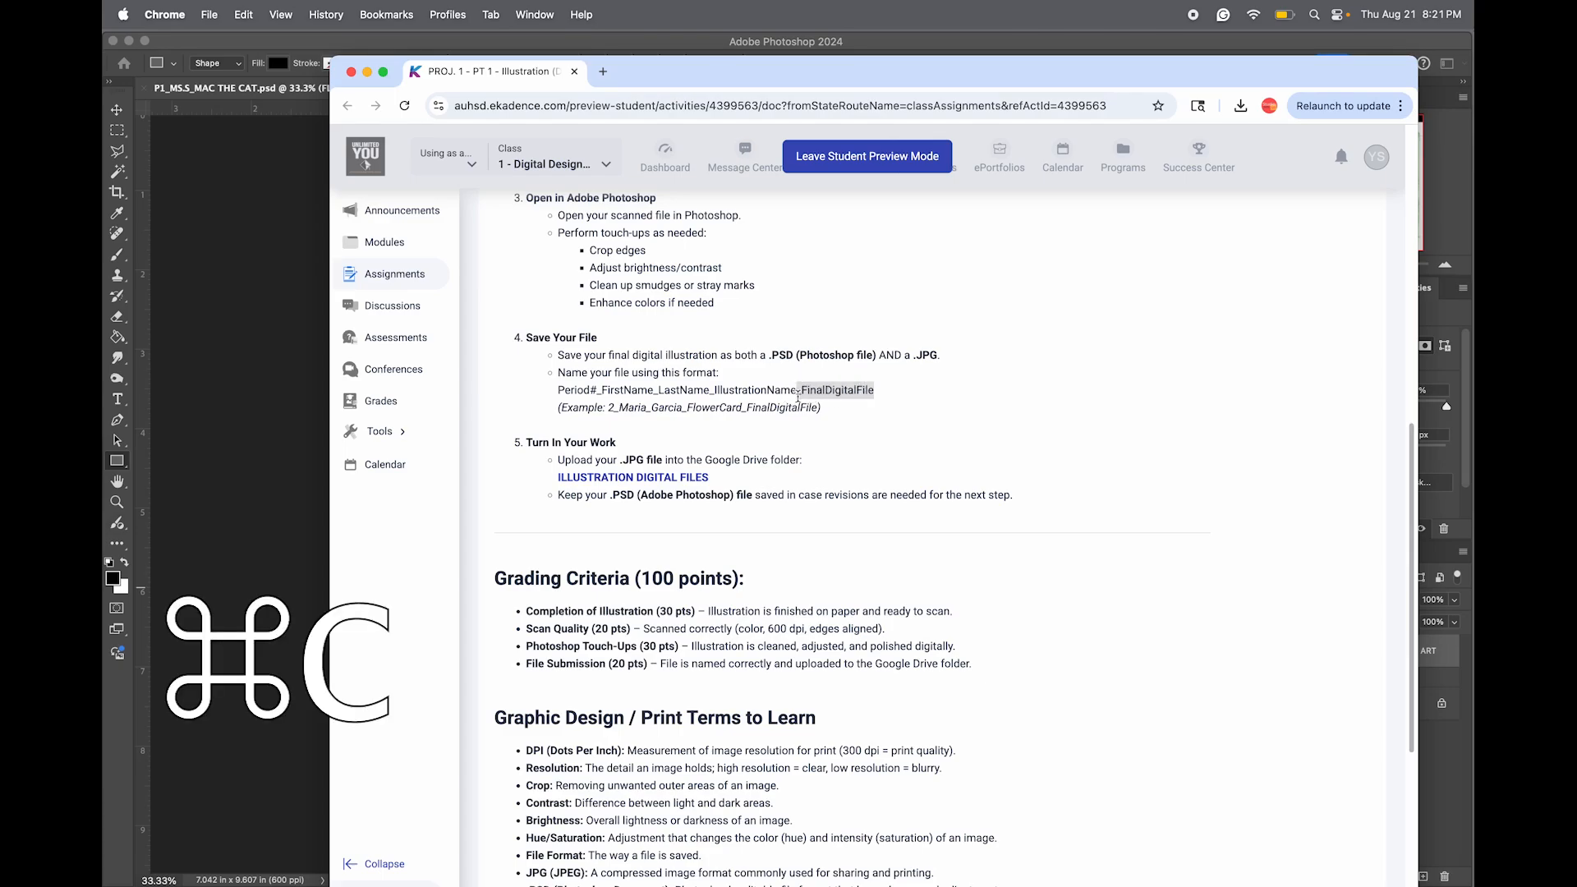
- Switch back to Photoshop and paste the copied suffix so the file name ends in "MAC THE CAT_FinalDigitalFile.psd" with a single underscore
{"action": "left_click", "coordinate": [245, 400]}
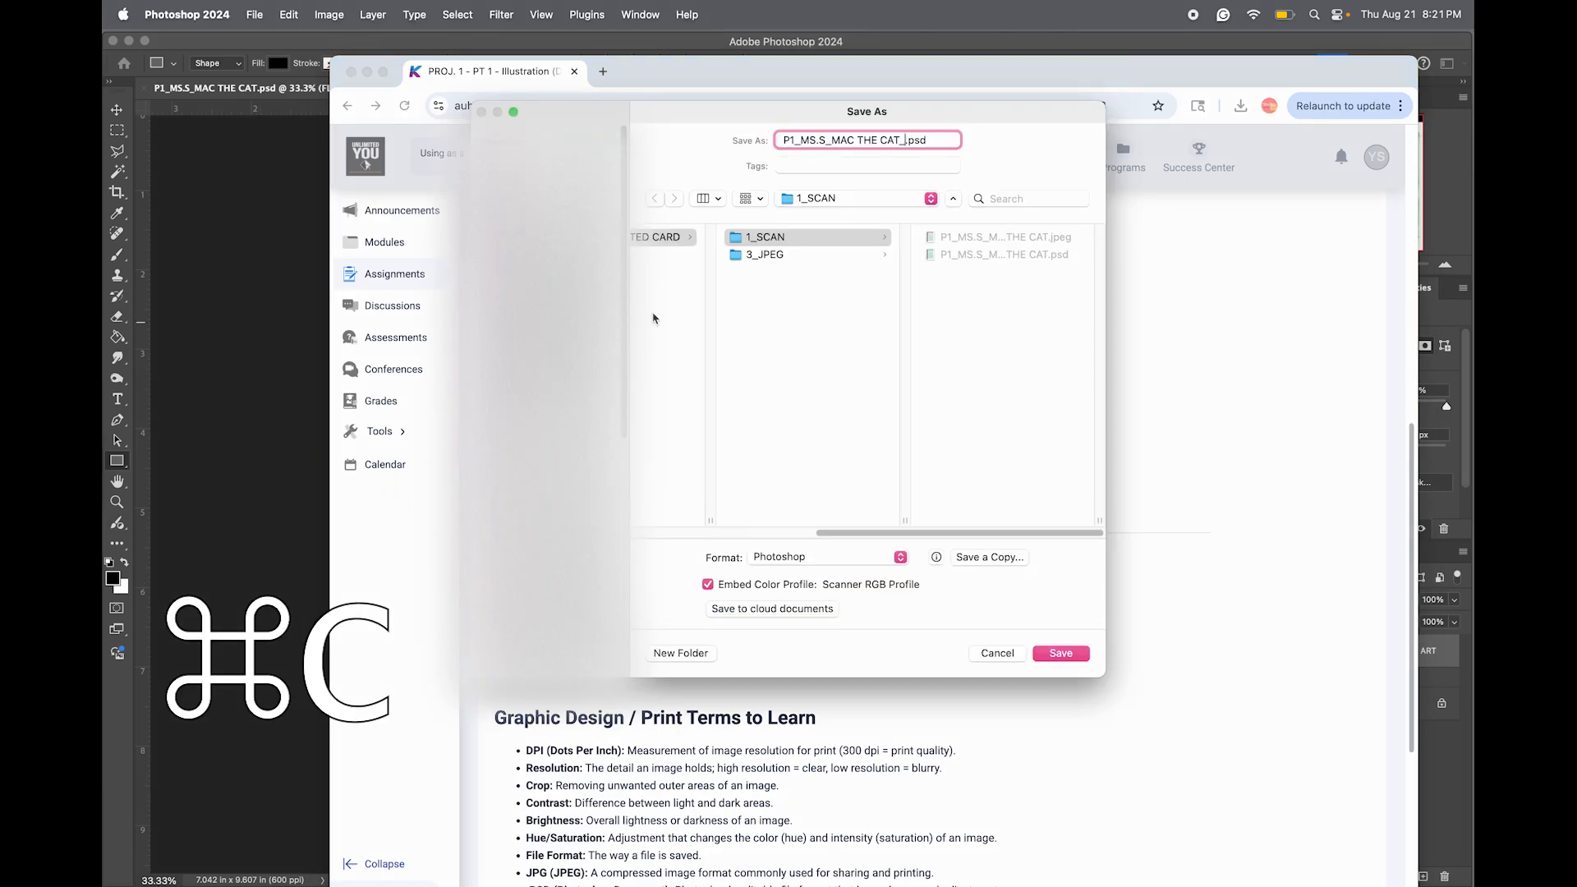
{"action": "left_click", "coordinate": [906, 141]}
{"action": "key", "text": "super+v"}
{"action": "key", "text": "super+v"}
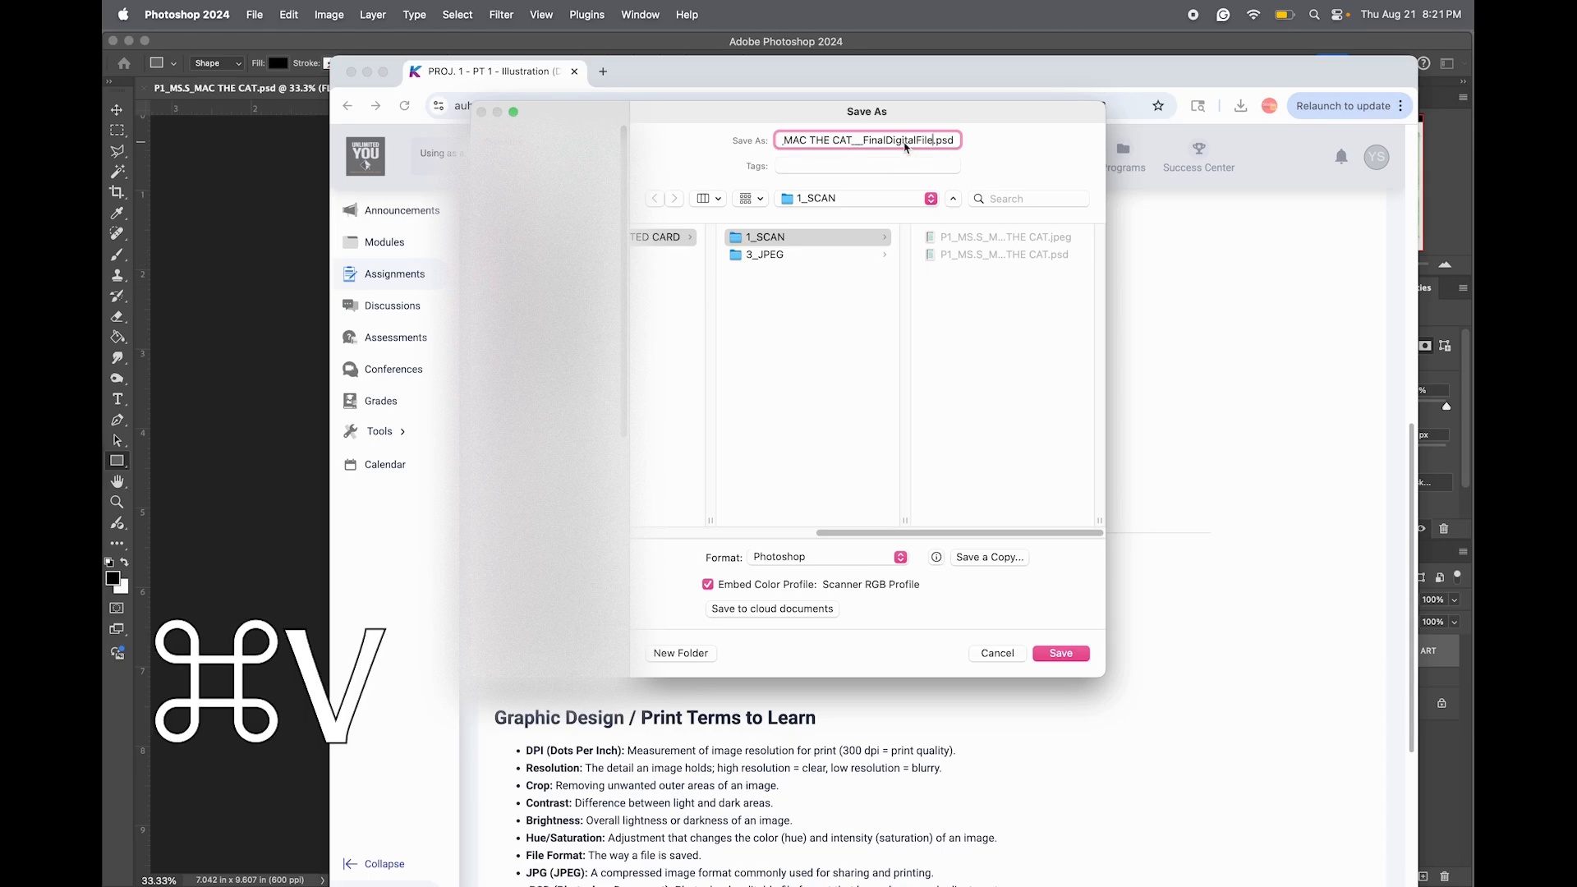
{"action": "key", "text": "BackSpace"}
{"action": "left_click_drag", "start_coordinate": [836, 140], "coordinate": [762, 141]}
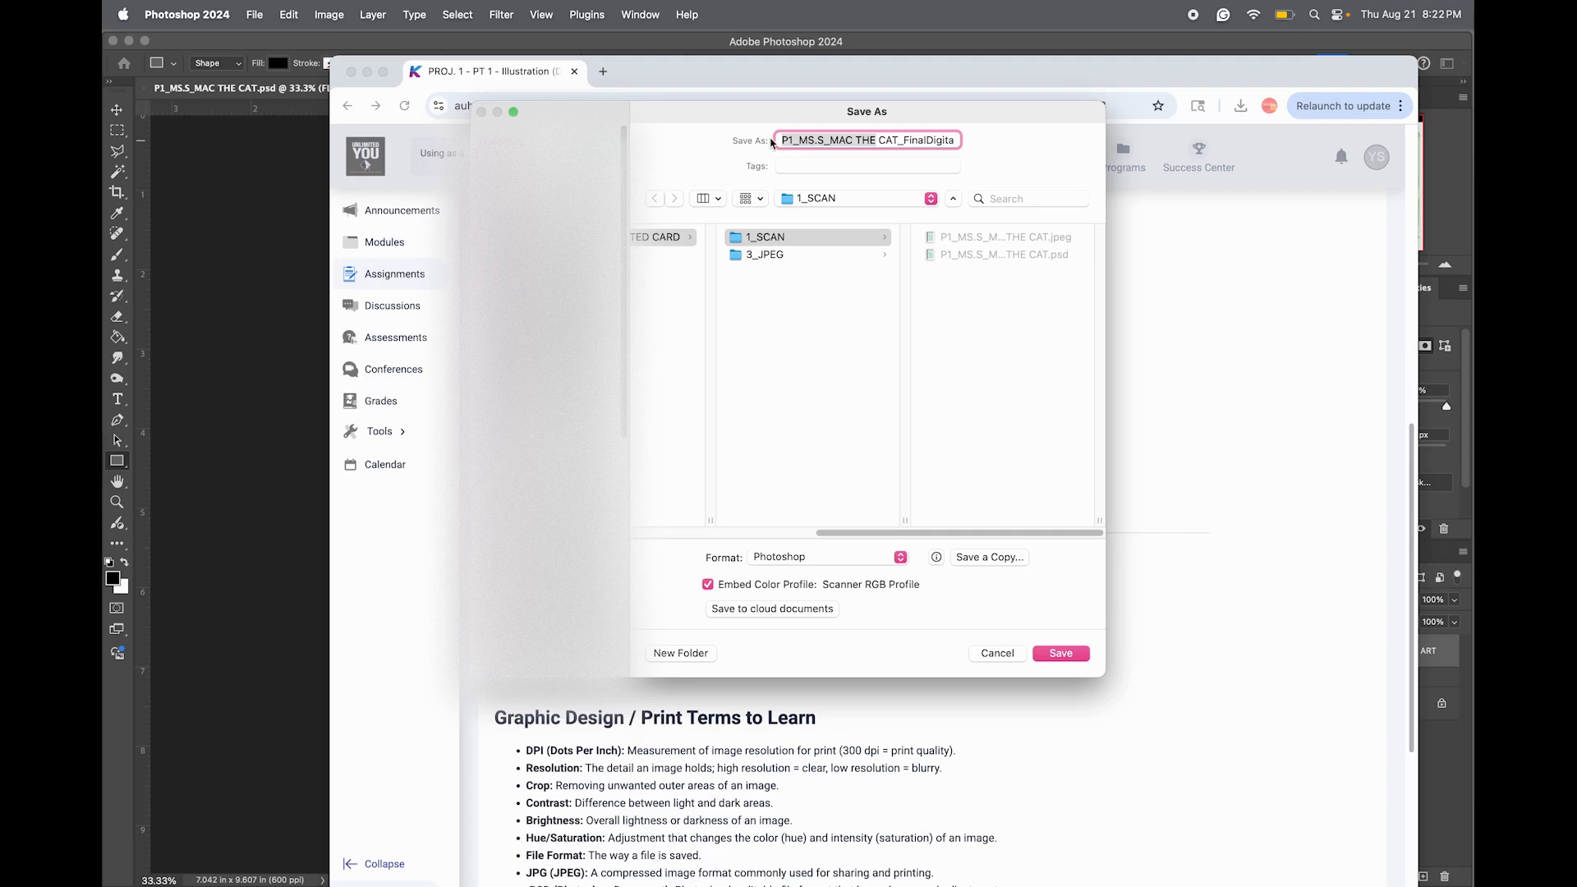
{"action": "left_click", "coordinate": [806, 142]}
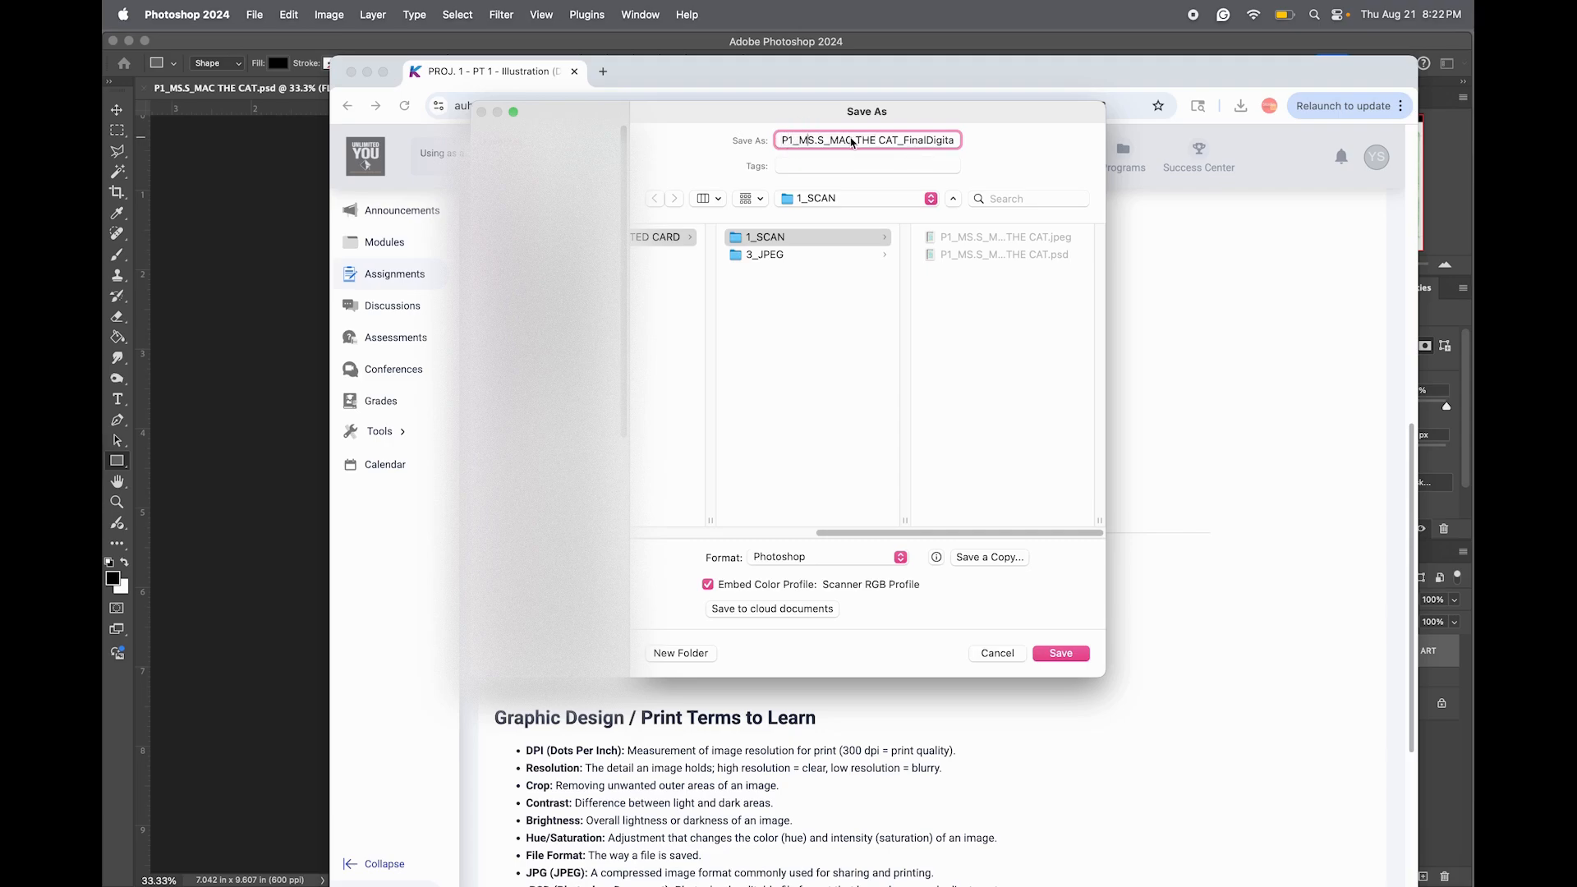
{"action": "left_click_drag", "start_coordinate": [921, 141], "coordinate": [992, 145]}
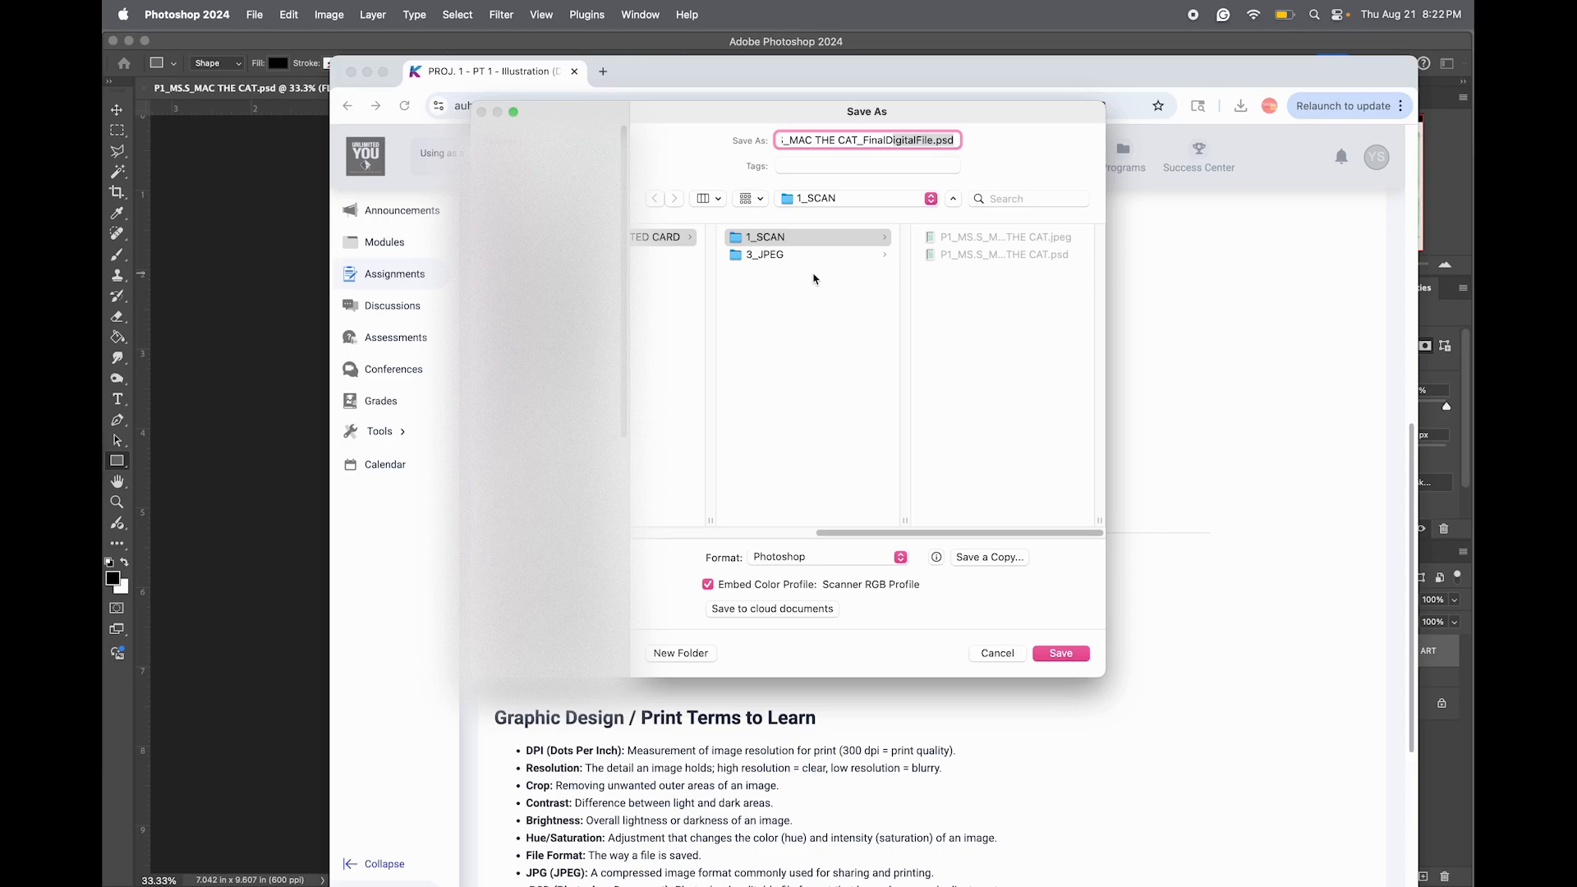
- Create a folder named "2_PHOTOSHOP FILES" inside the 1_PROJECT 1 - ILLUSTRATED CARD folder
{"action": "left_click", "coordinate": [782, 296]}
{"action": "left_click", "coordinate": [681, 653]}
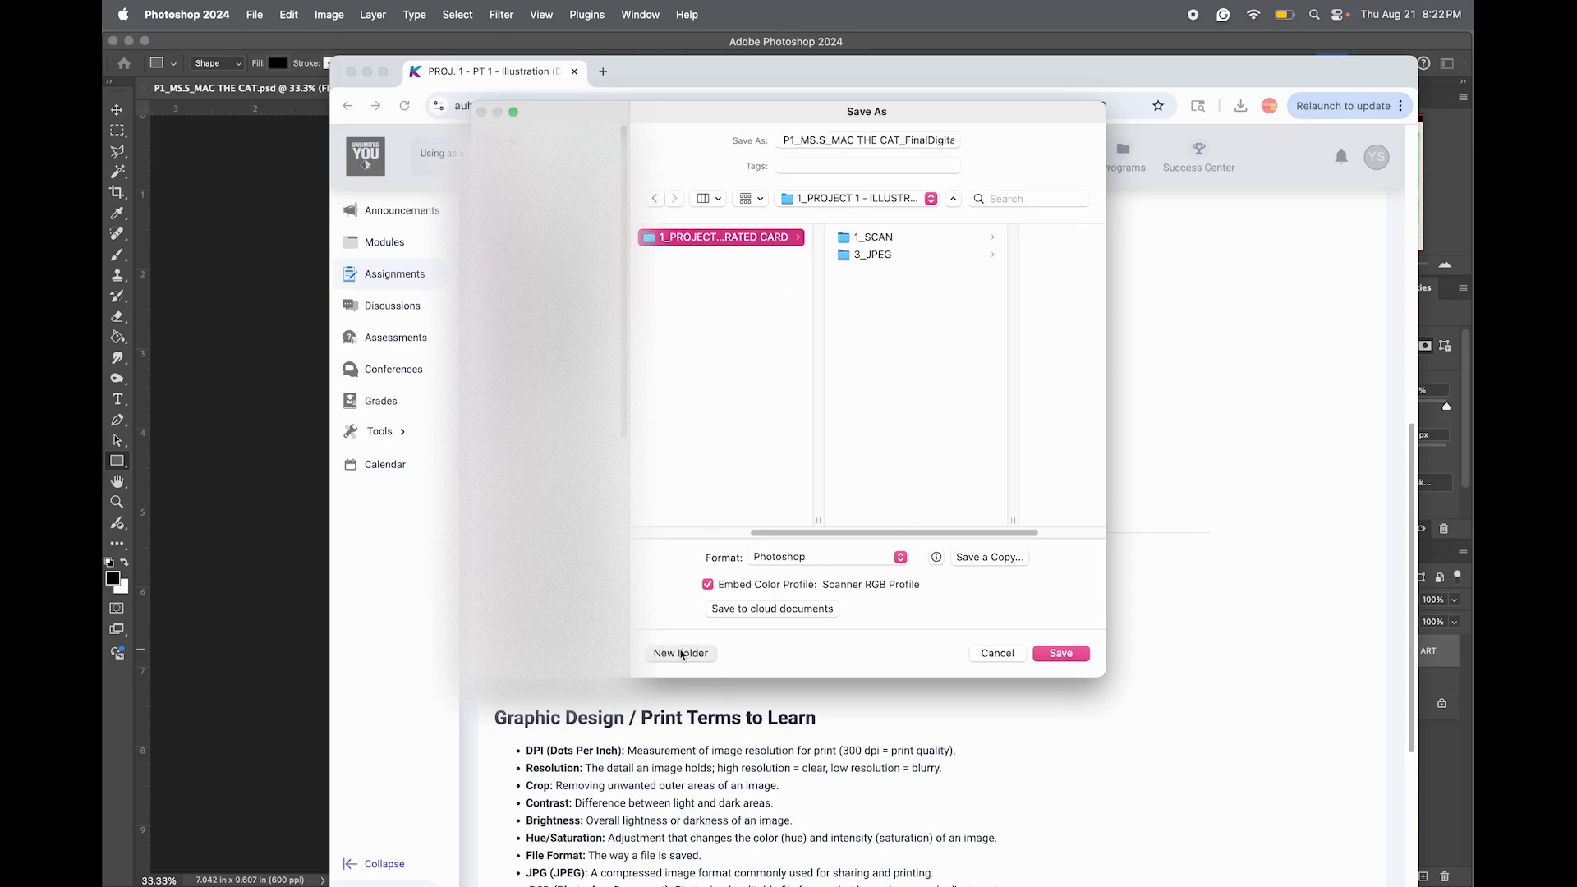
{"action": "type", "text": "2_PHOTOSHOP FILES"}
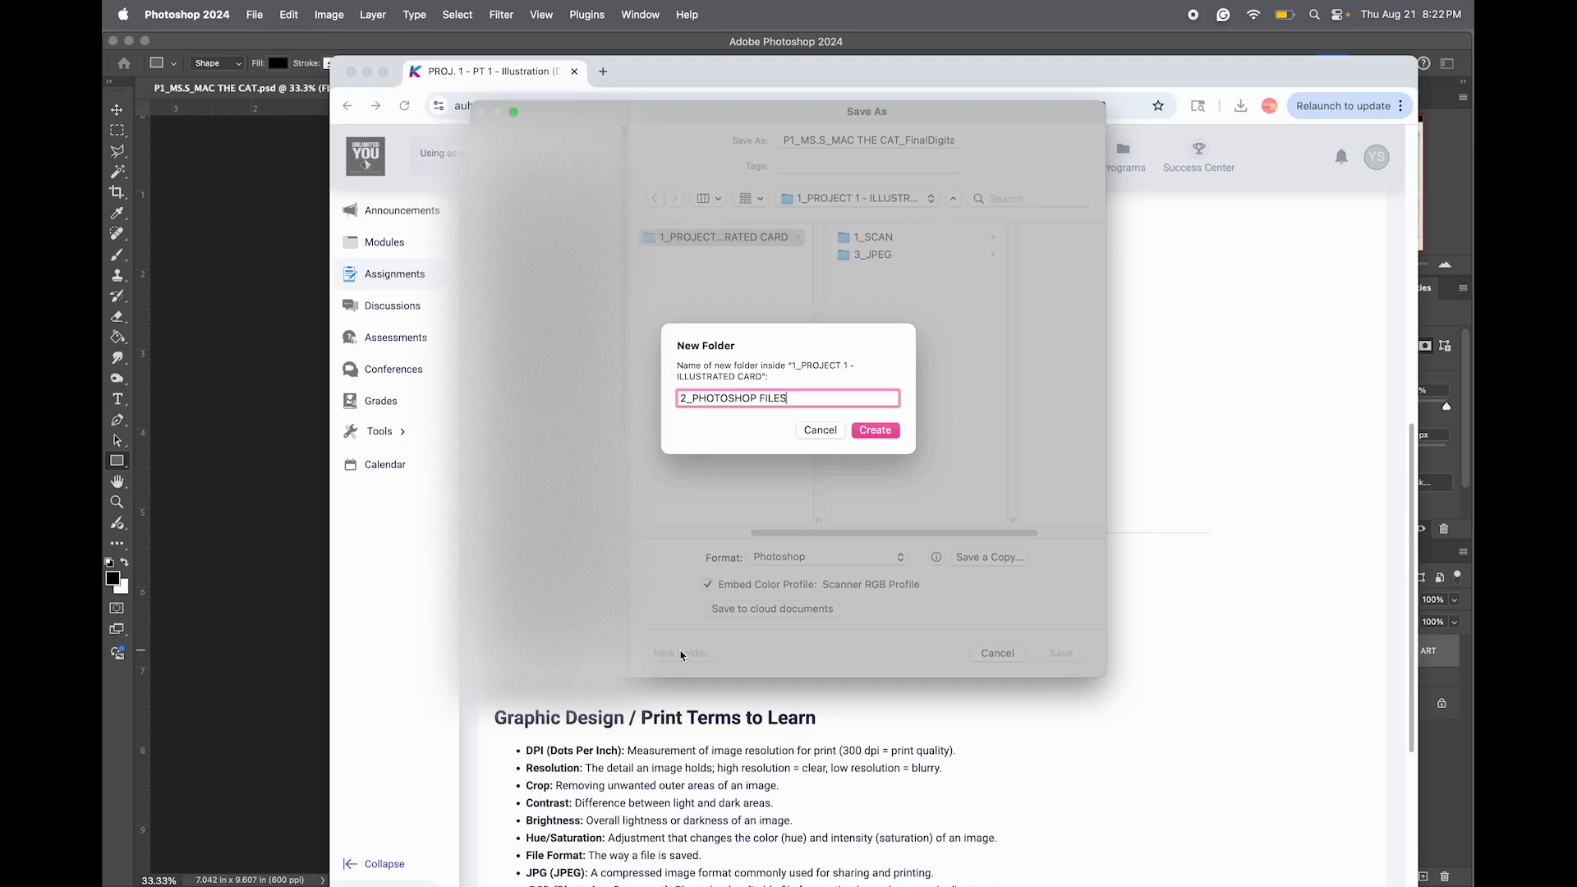
{"action": "key", "text": "Return"}
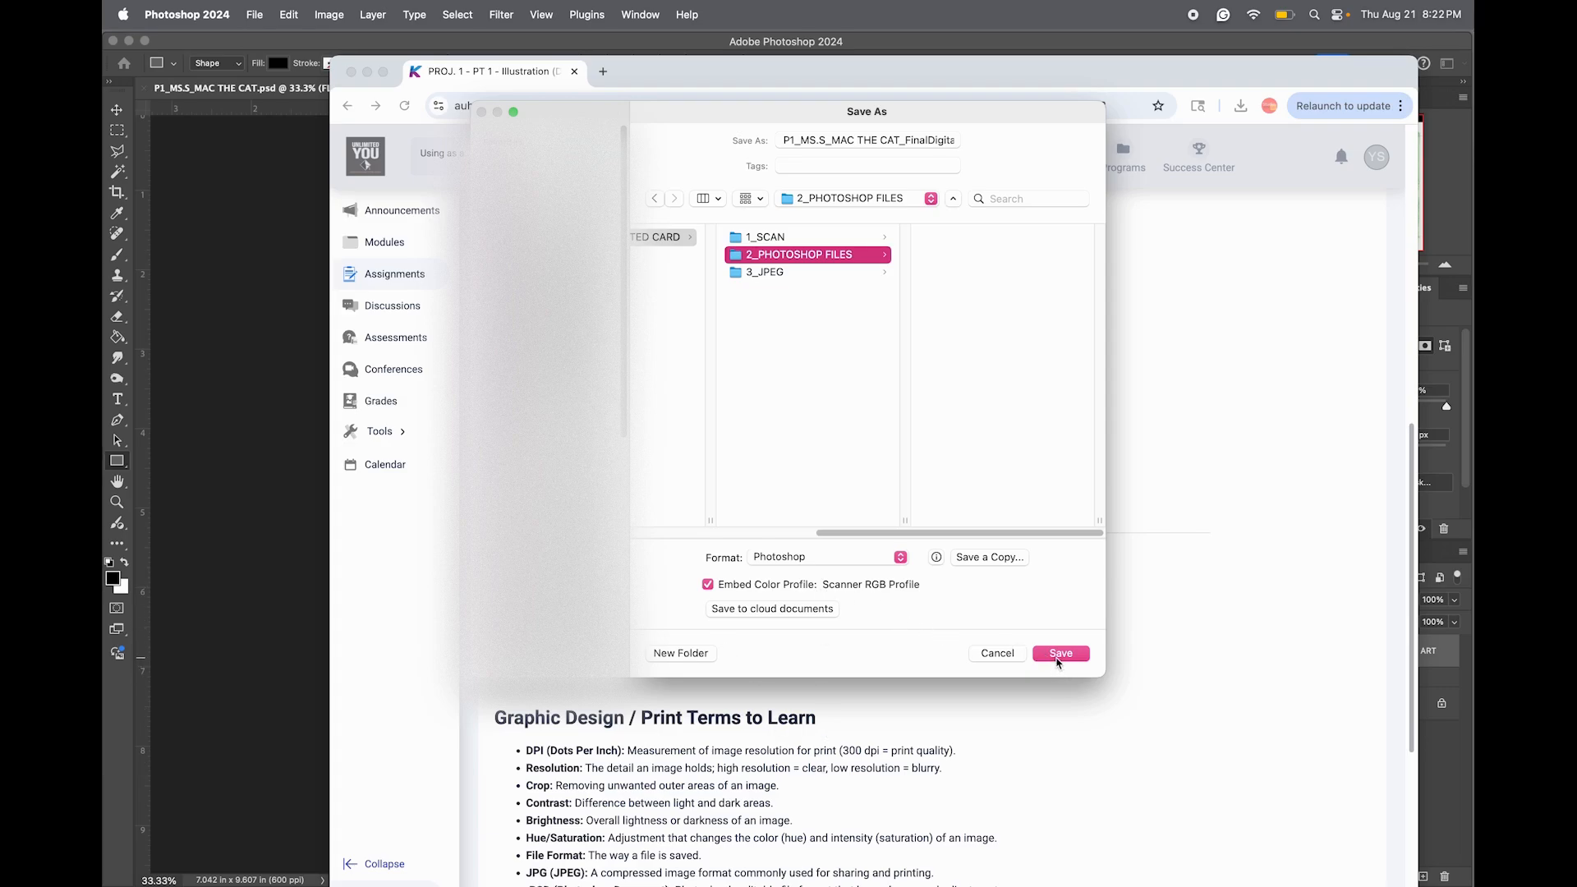
- Save the file in Photoshop format in the 2_PHOTOSHOP FILES folder
{"action": "left_click", "coordinate": [854, 558]}
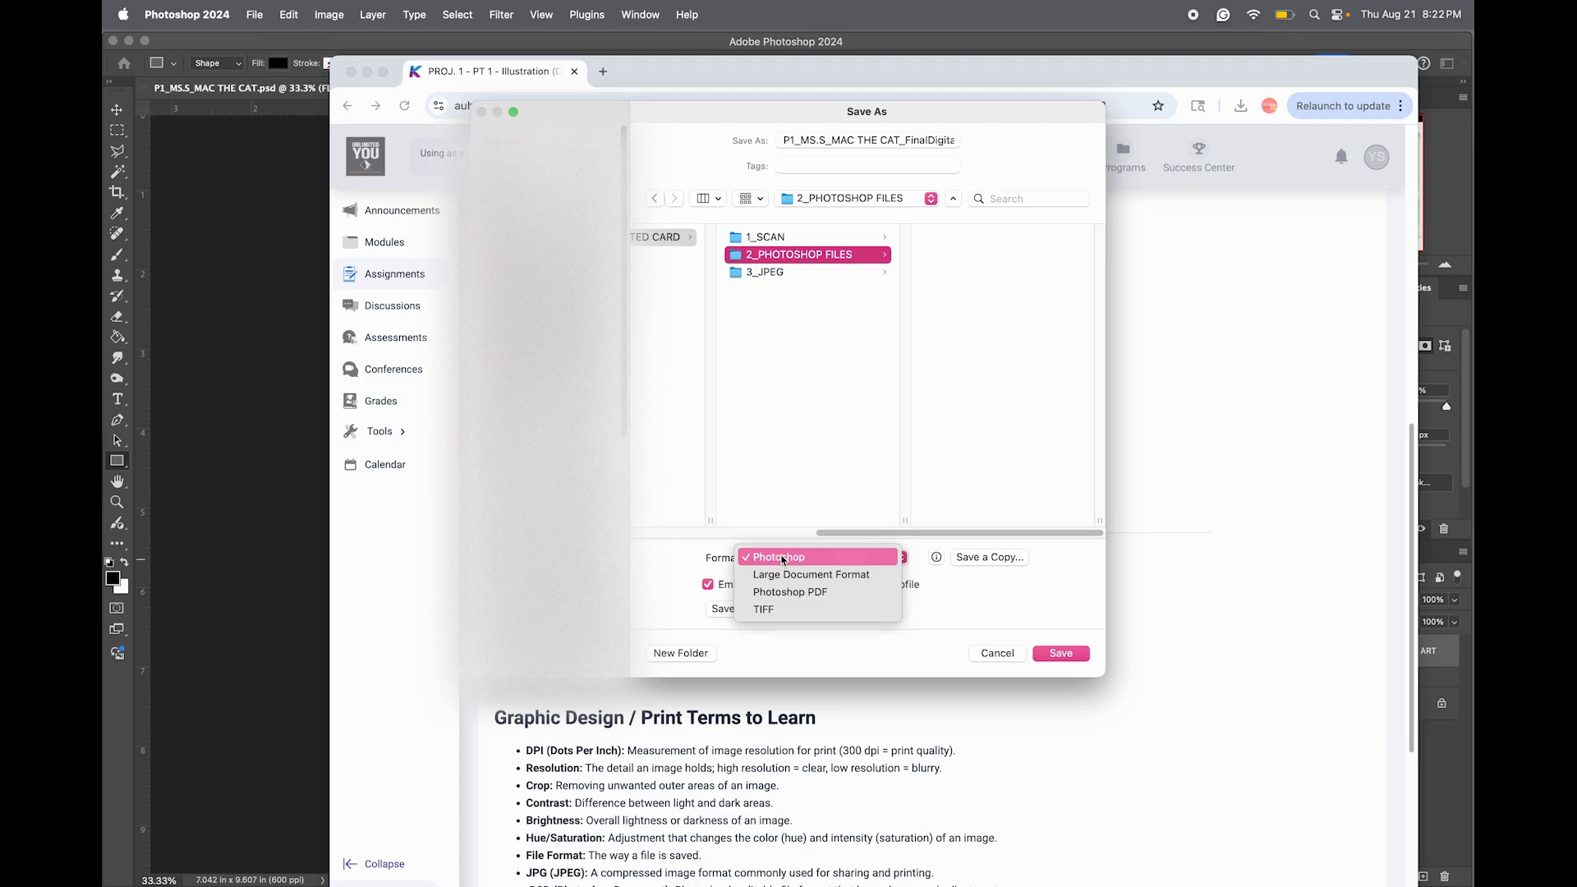
{"action": "left_click", "coordinate": [1061, 653]}
{"action": "left_click", "coordinate": [1061, 653]}
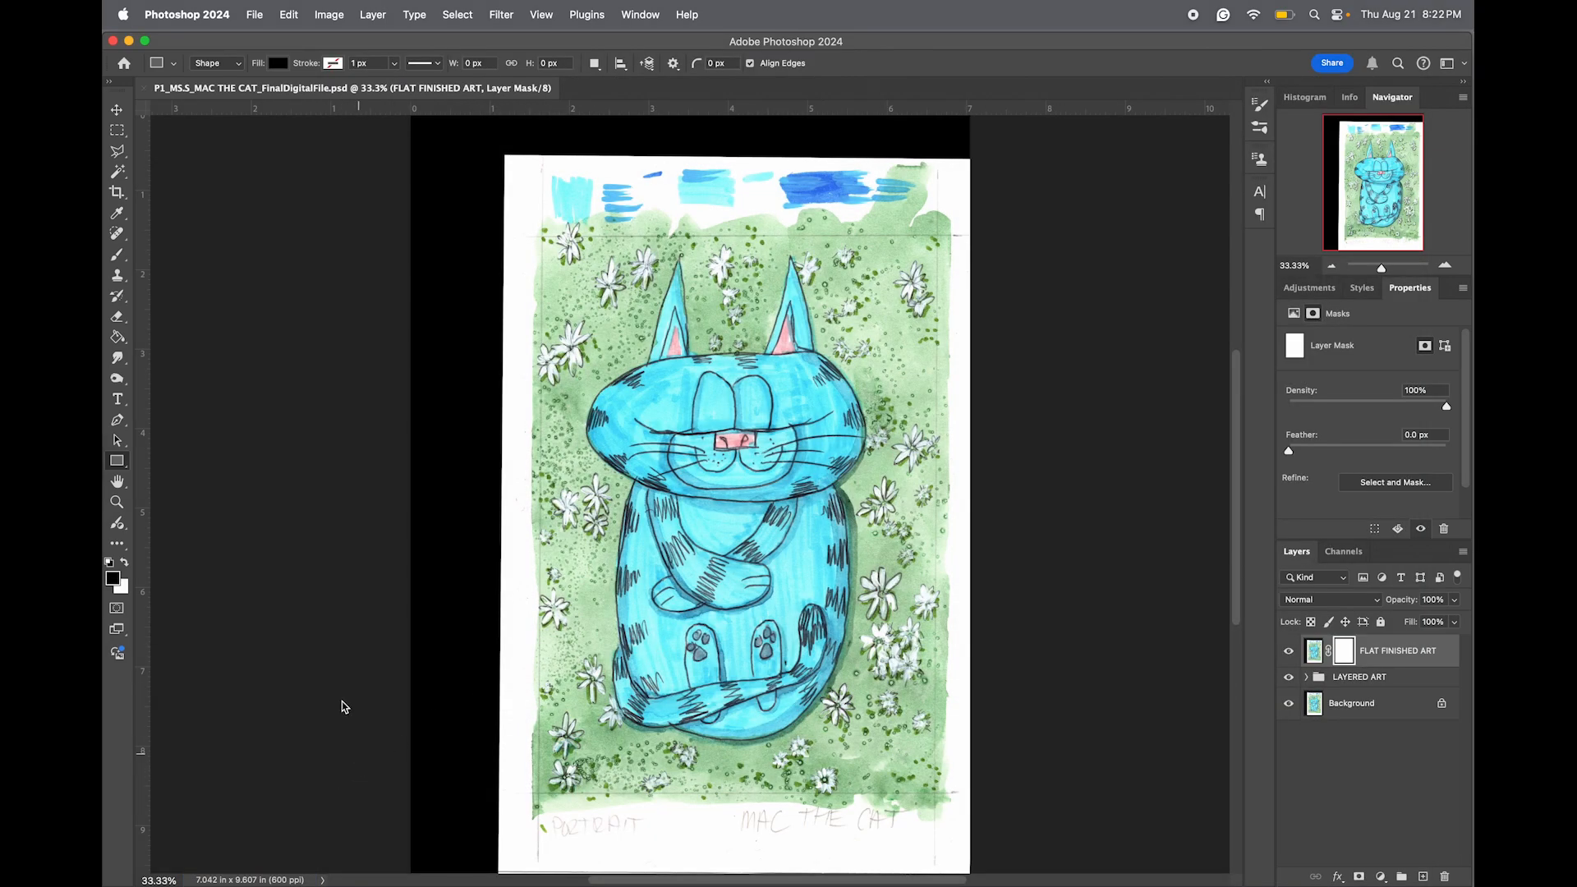
- Tighten the crop boundary around the green painted area, excluding the scan border, the blue colour swatches and the pencil lettering
{"action": "left_click", "coordinate": [116, 112]}
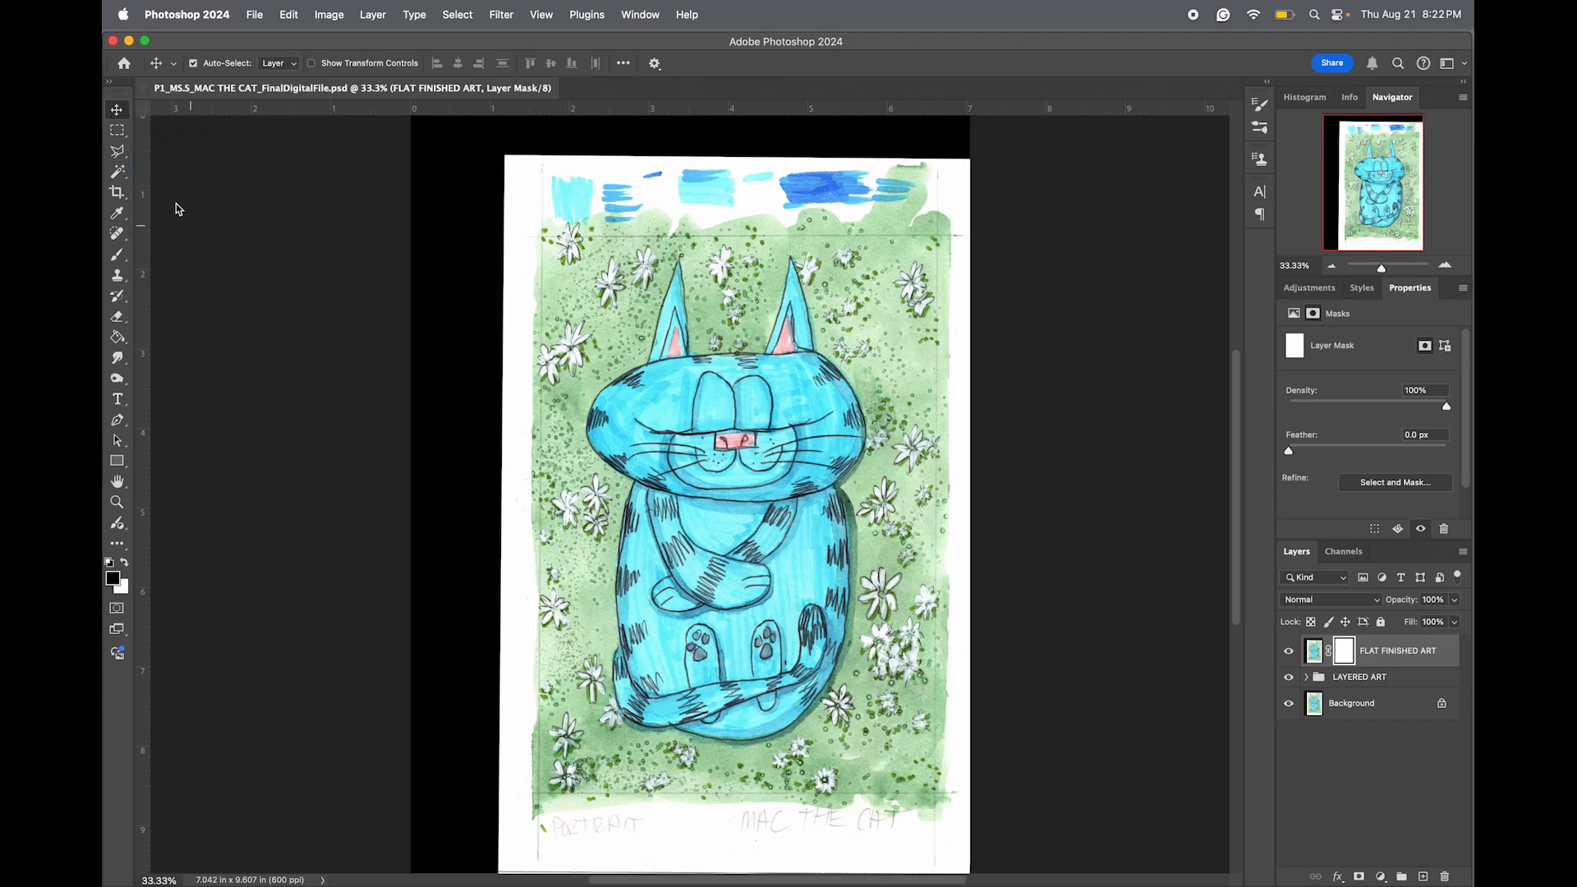
{"action": "left_click", "coordinate": [118, 193]}
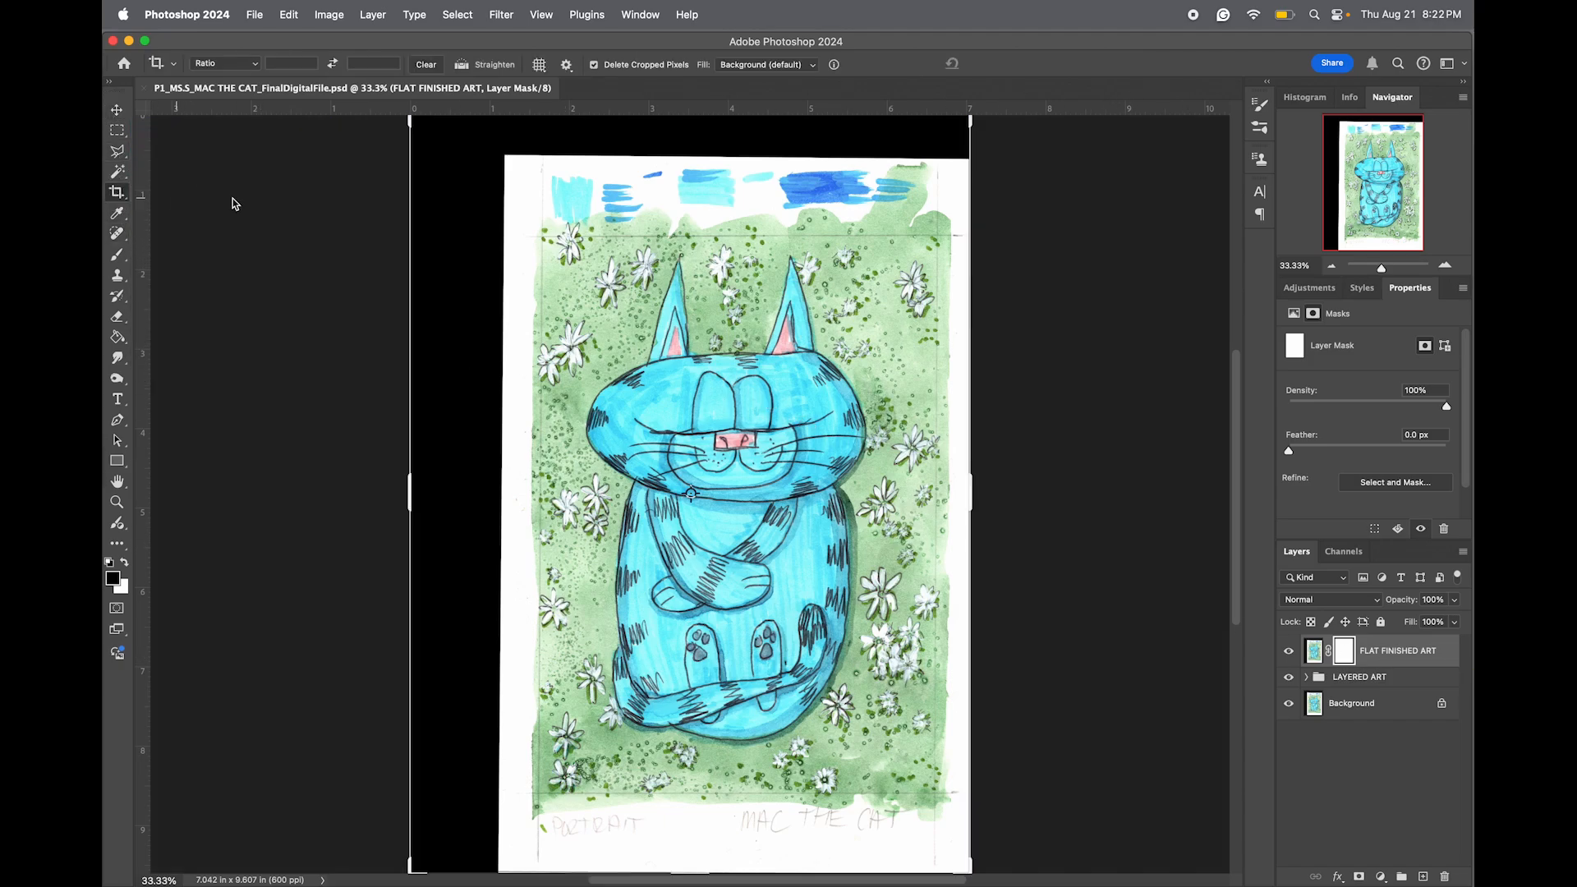
{"action": "scroll", "coordinate": [542, 316], "scroll_direction": "up", "scroll_amount": 1}
{"action": "left_click_drag", "start_coordinate": [410, 135], "coordinate": [479, 176]}
{"action": "left_click_drag", "start_coordinate": [698, 165], "coordinate": [698, 188]}
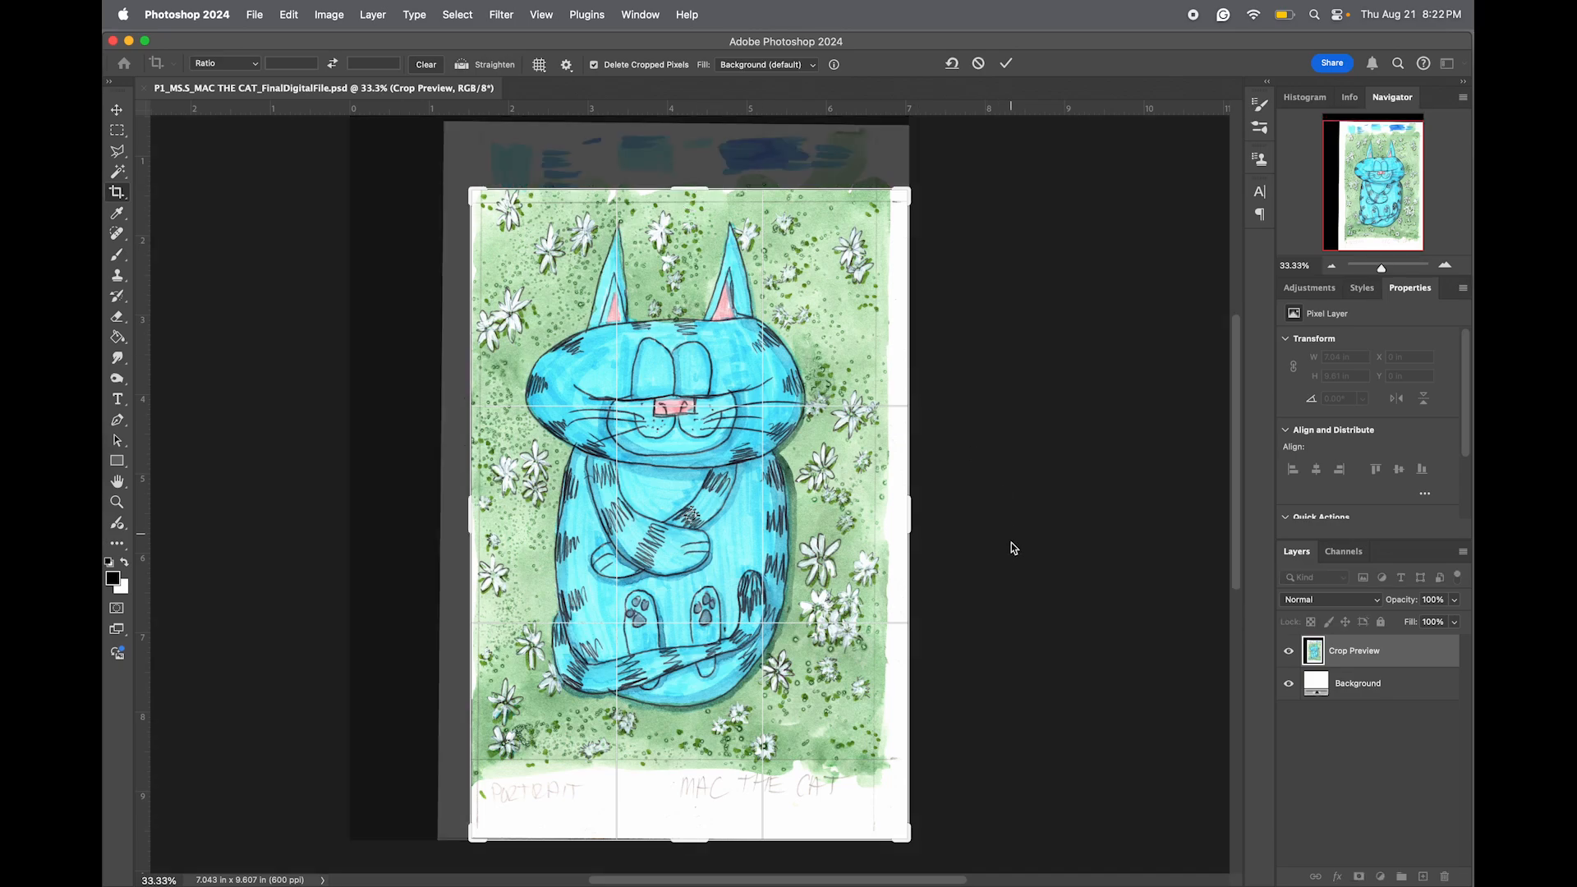
{"action": "left_click_drag", "start_coordinate": [913, 519], "coordinate": [904, 520]}
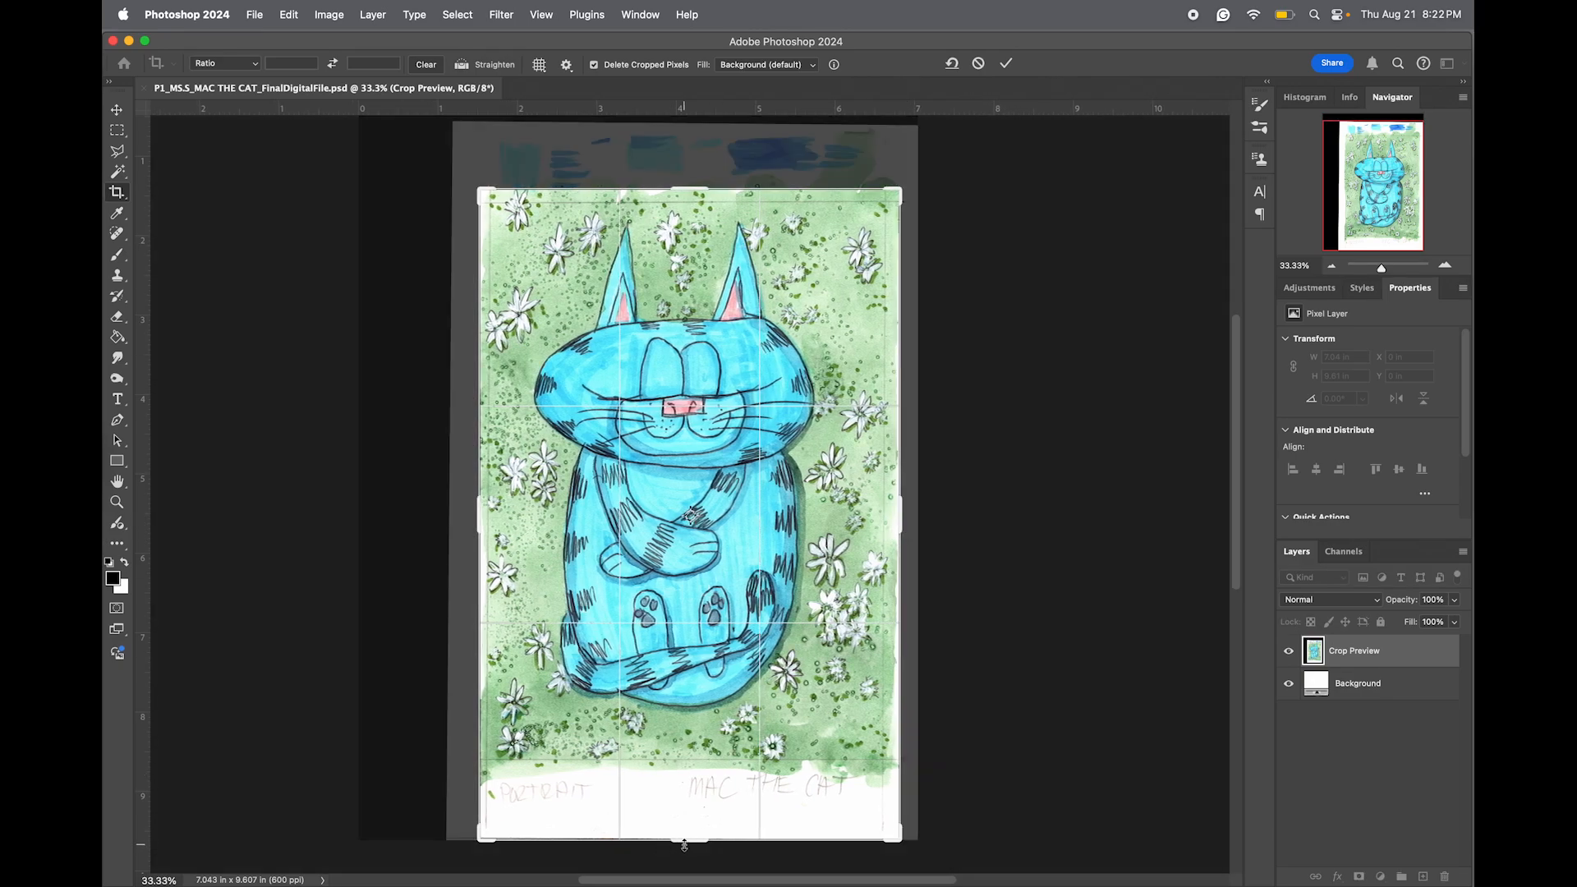
{"action": "left_click_drag", "start_coordinate": [687, 842], "coordinate": [686, 811]}
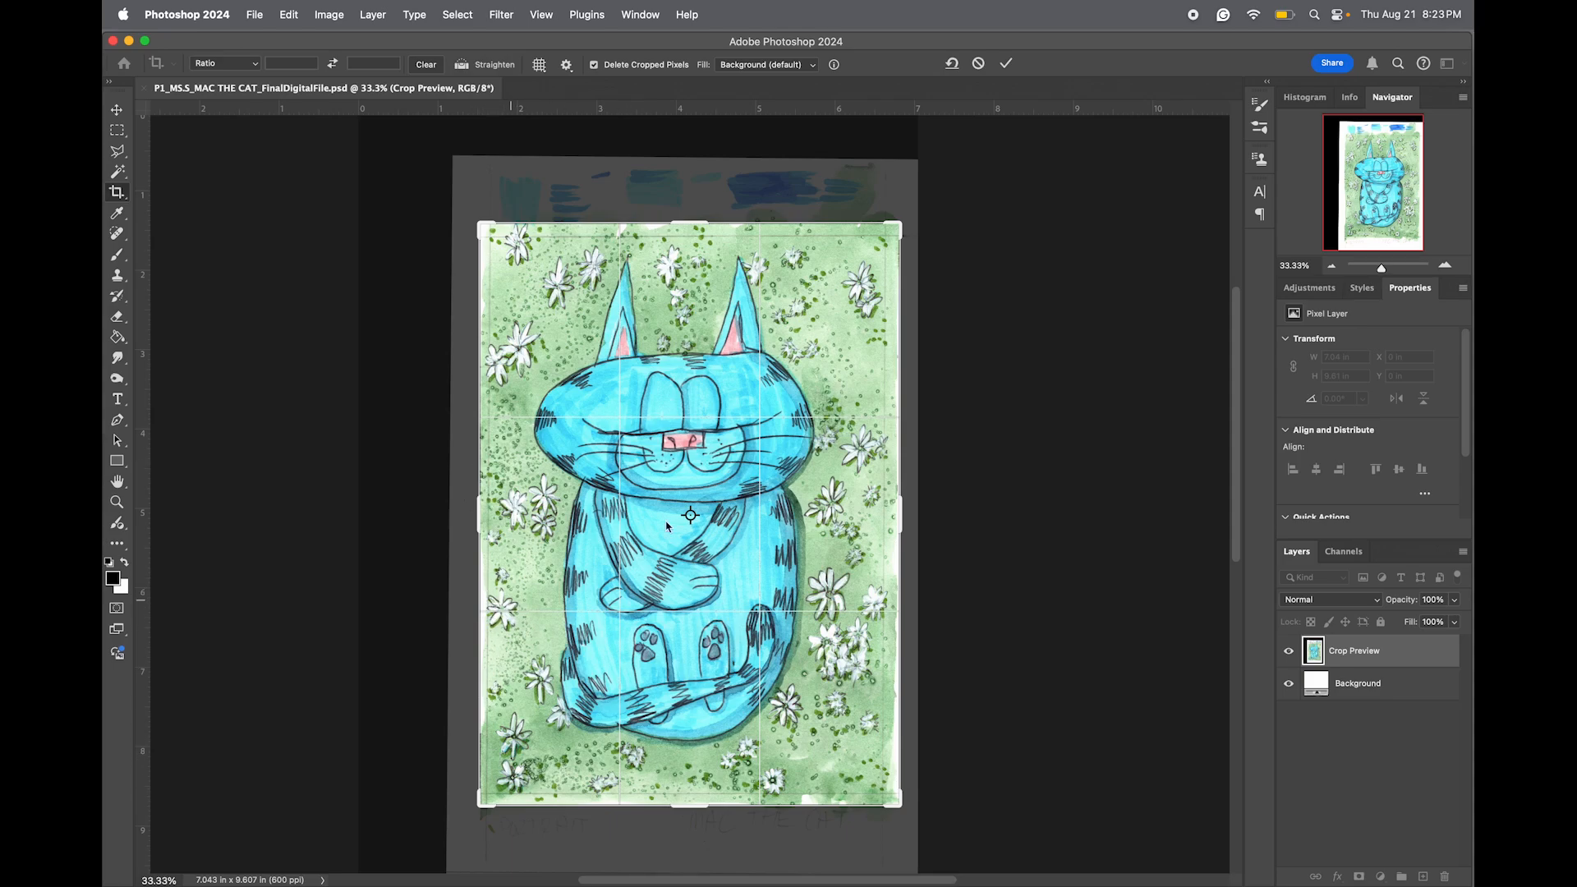
- Check the crop edges along the lower and upper parts of the artwork and apply the crop at about 5.29 × 7.34 in
{"action": "left_click_drag", "start_coordinate": [1381, 268], "coordinate": [1387, 270]}
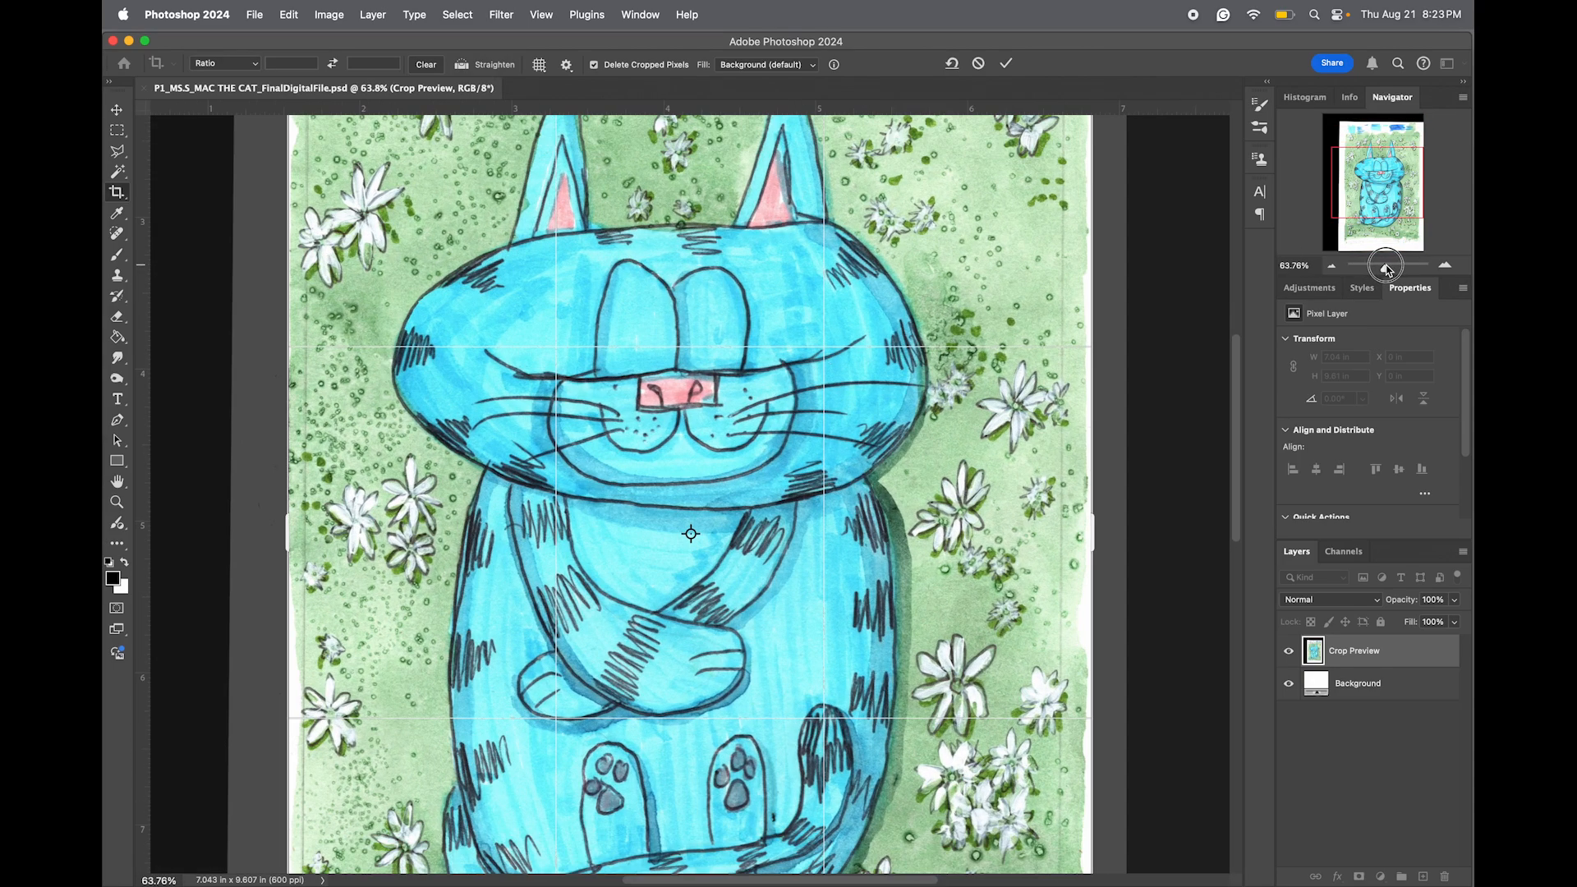
{"action": "left_click_drag", "start_coordinate": [1383, 176], "coordinate": [1407, 248]}
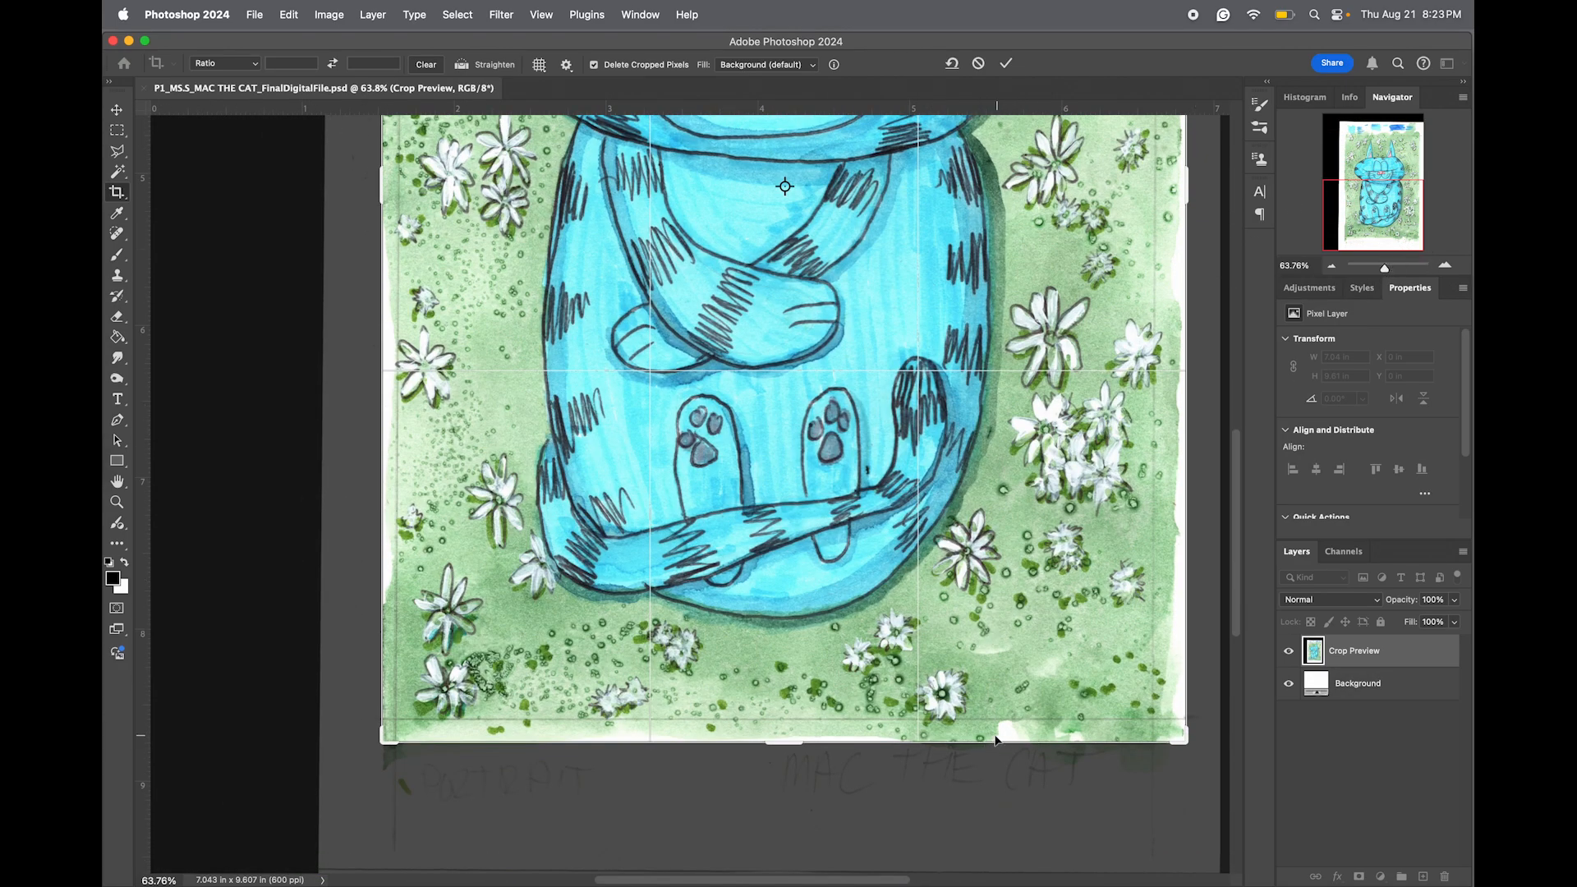
{"action": "left_click", "coordinate": [1364, 216]}
{"action": "left_click_drag", "start_coordinate": [1363, 216], "coordinate": [1402, 170]}
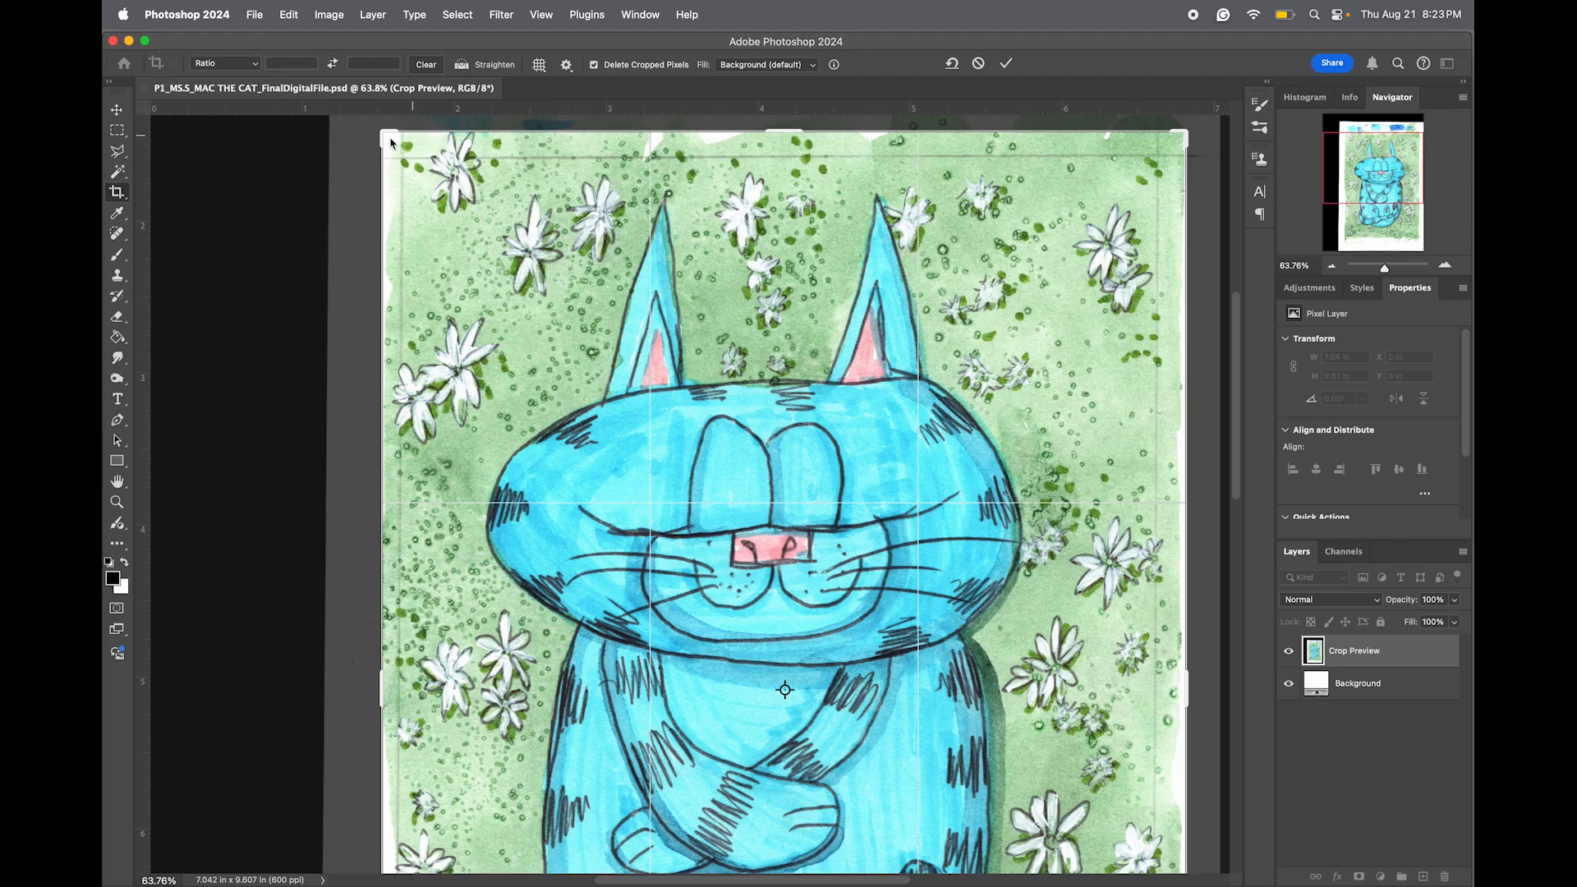
{"action": "key", "text": "Return"}
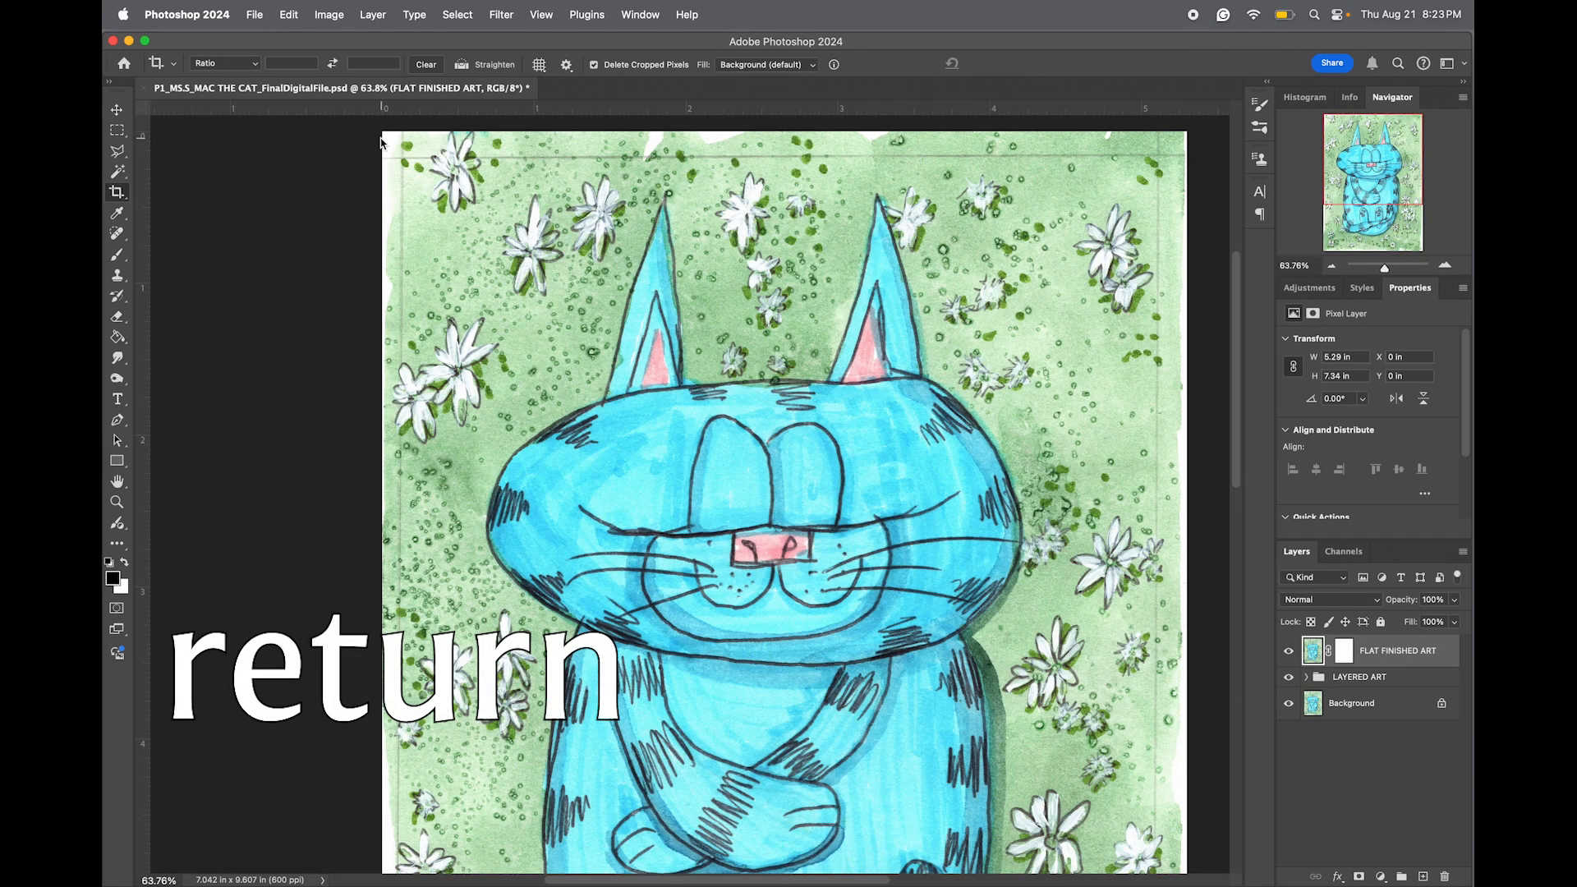
- Group the FLAT FINISHED ART layer with the LAYERED ART group and name the new group "LAYERS"
{"action": "left_click_drag", "start_coordinate": [1385, 270], "coordinate": [1379, 274]}
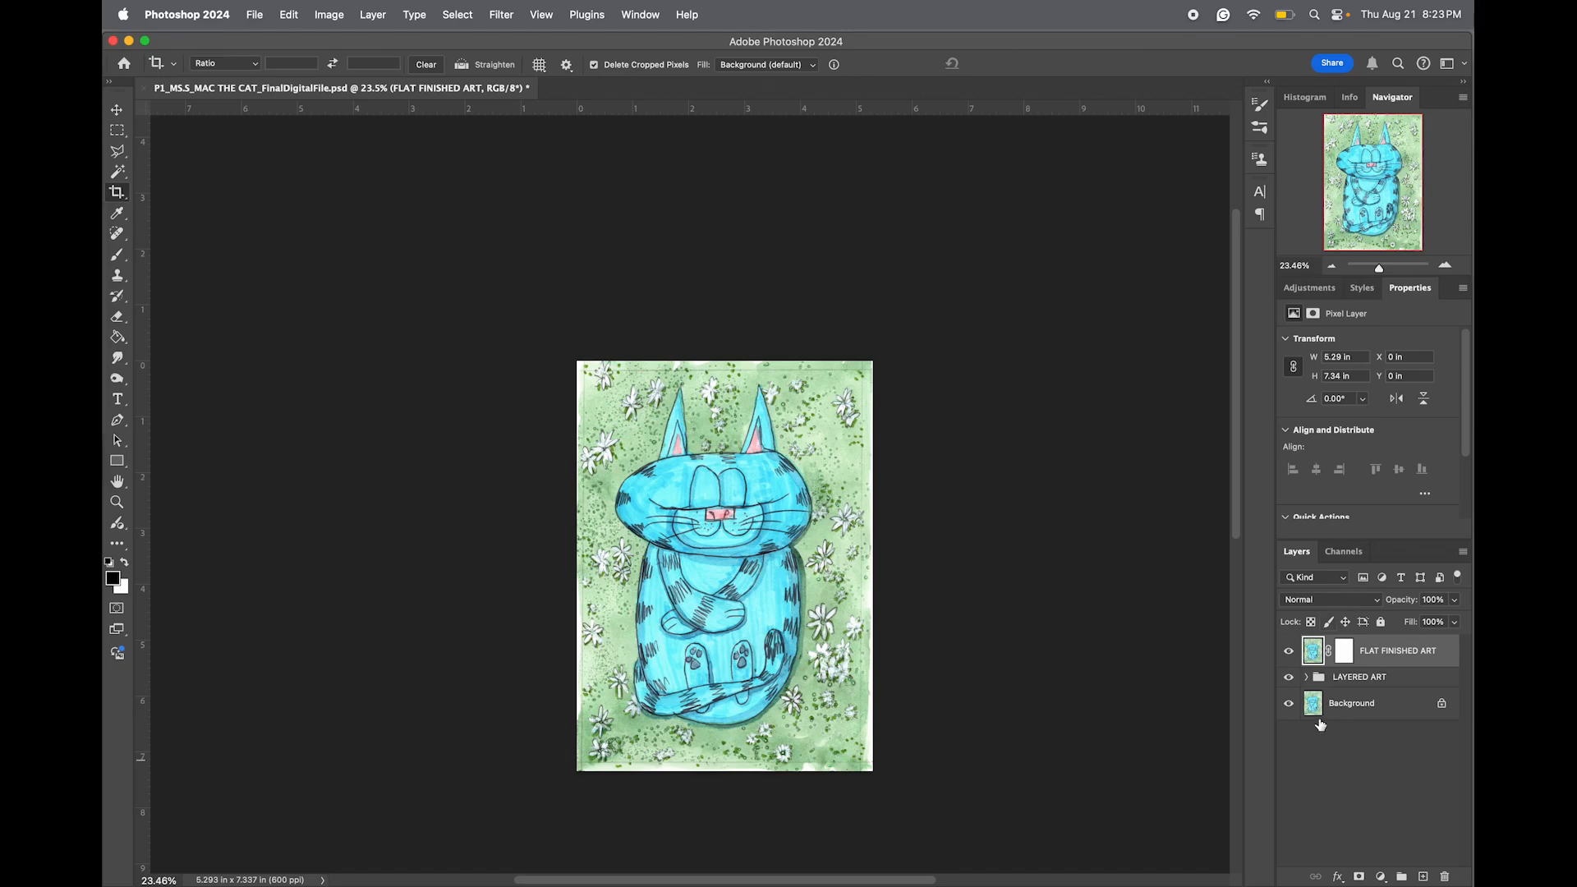
{"action": "left_click", "coordinate": [1362, 677], "text": "shift"}
{"action": "left_click_drag", "start_coordinate": [1367, 680], "coordinate": [1402, 878]}
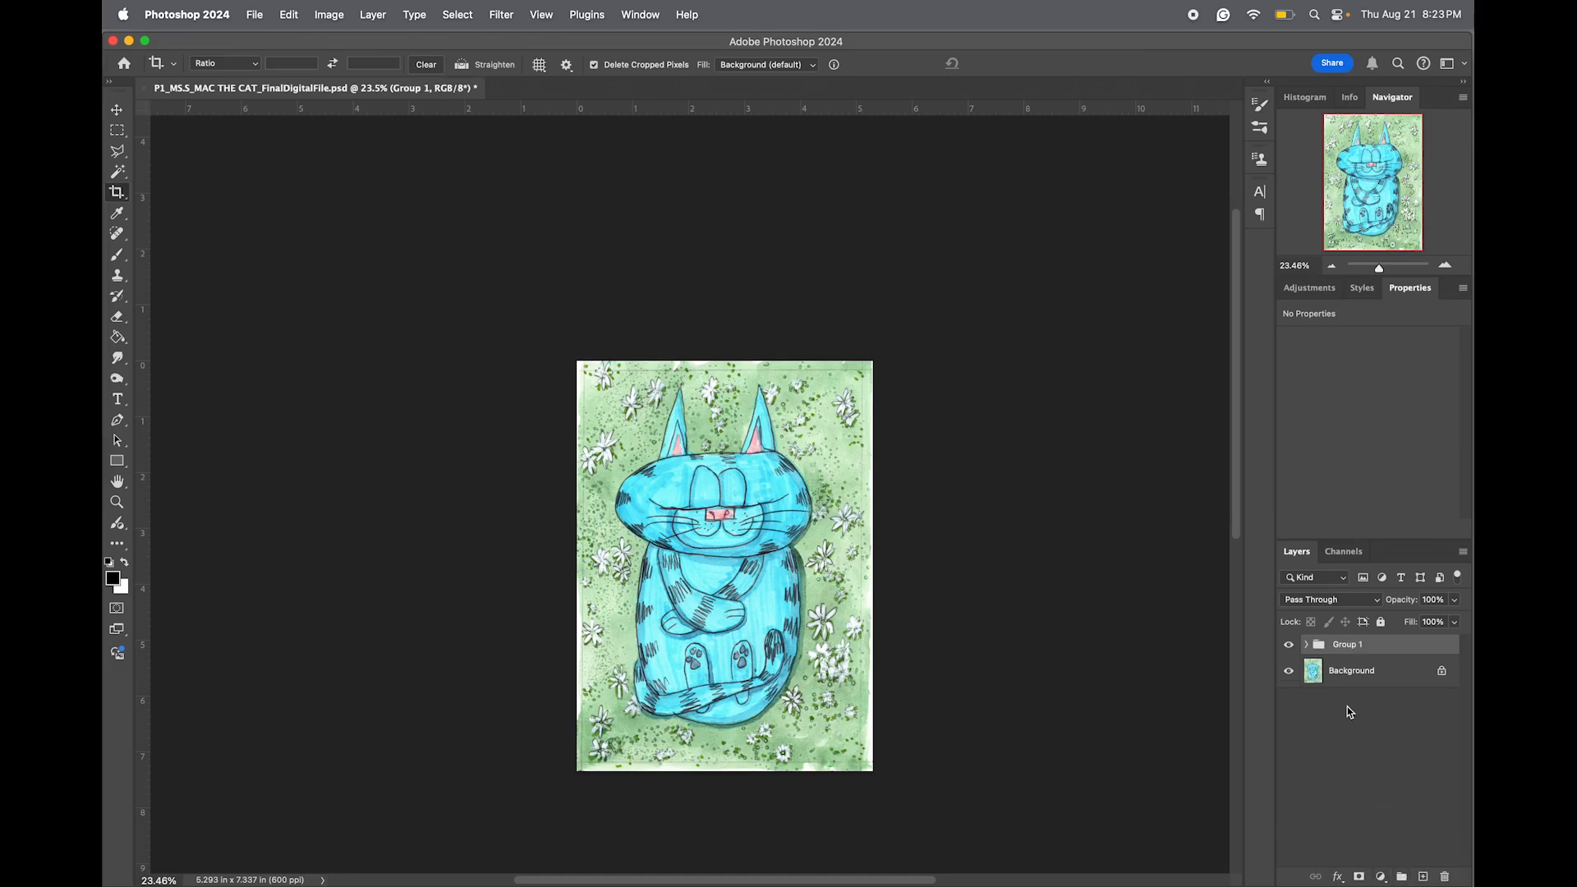
{"action": "double_click", "coordinate": [1356, 644]}
{"action": "type", "text": "LL"}
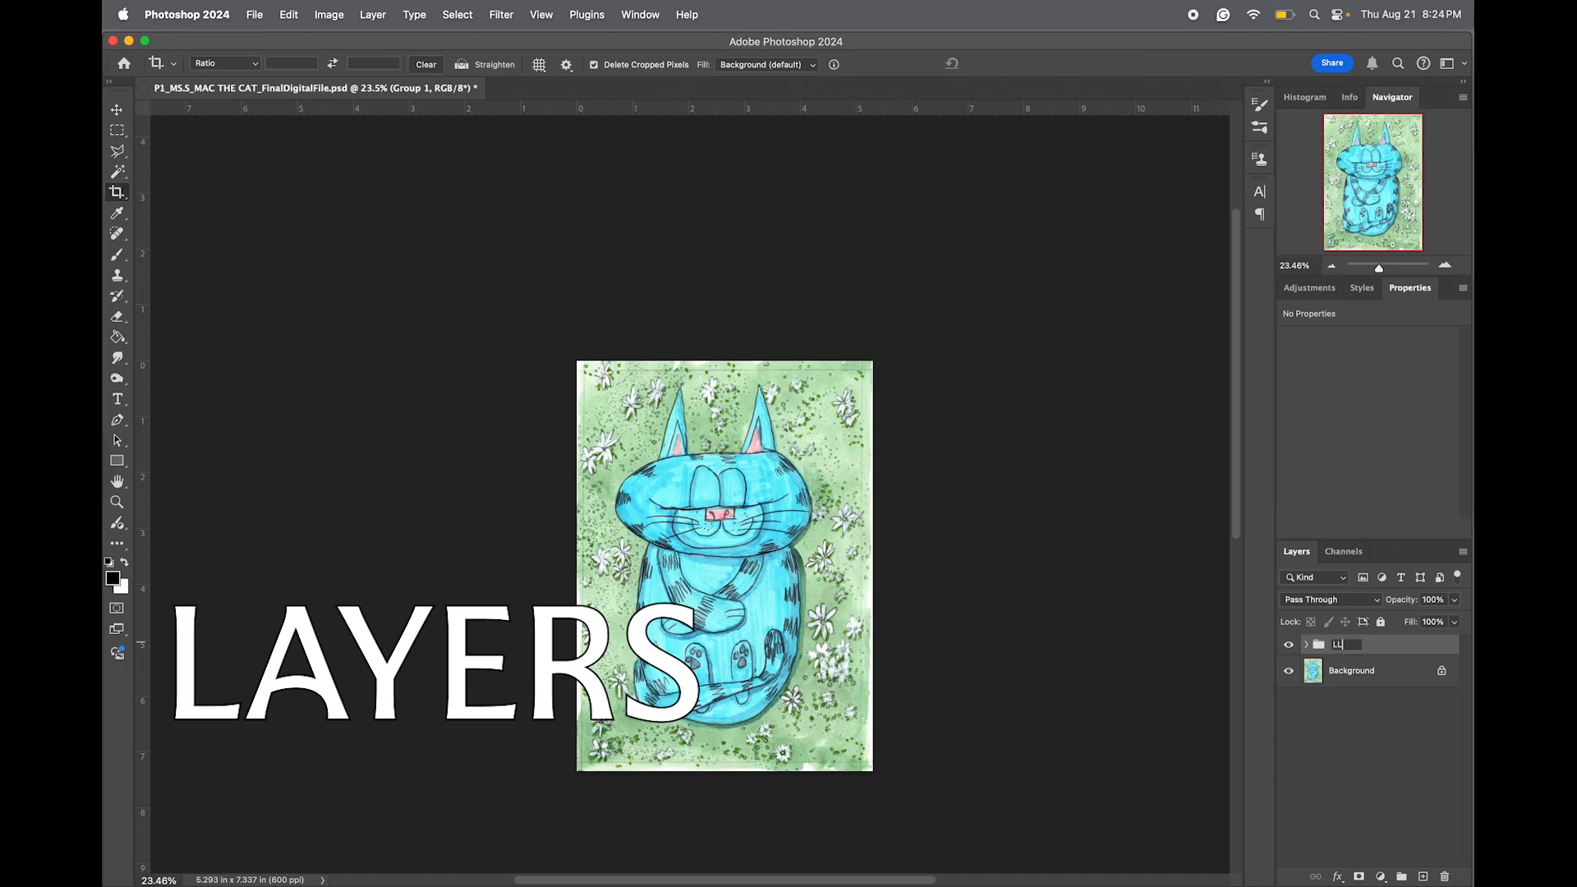
{"action": "type", "text": "AYERS"}
{"action": "key", "text": "Return"}
- Duplicate the LAYERS group within the same document and name the copy "FLATTENED FILE"
{"action": "right_click", "coordinate": [1405, 645]}
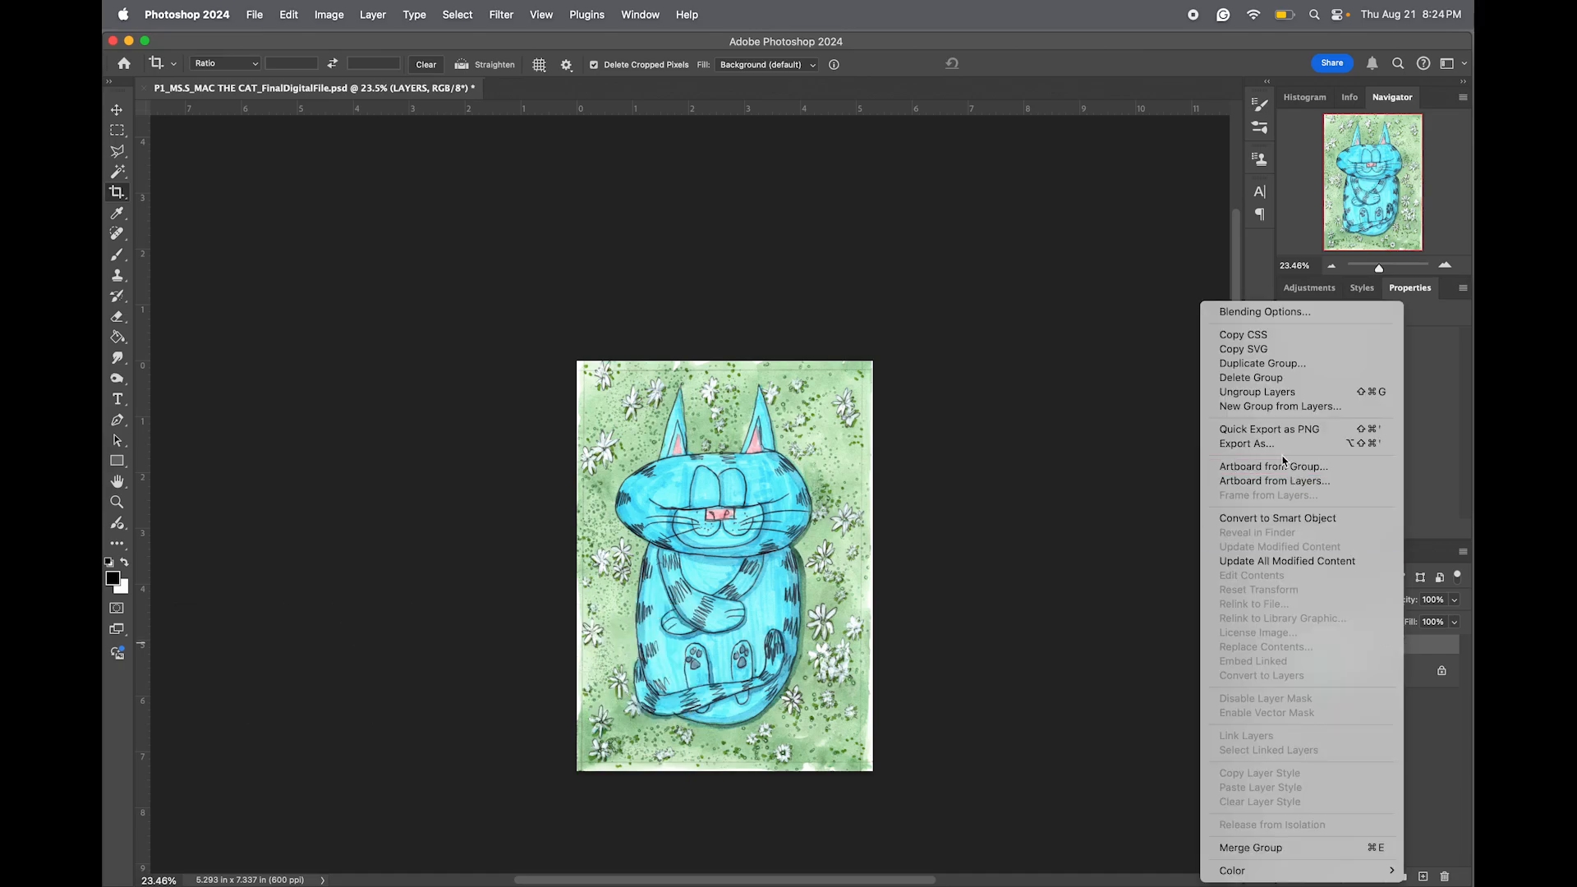
{"action": "left_click", "coordinate": [1260, 364]}
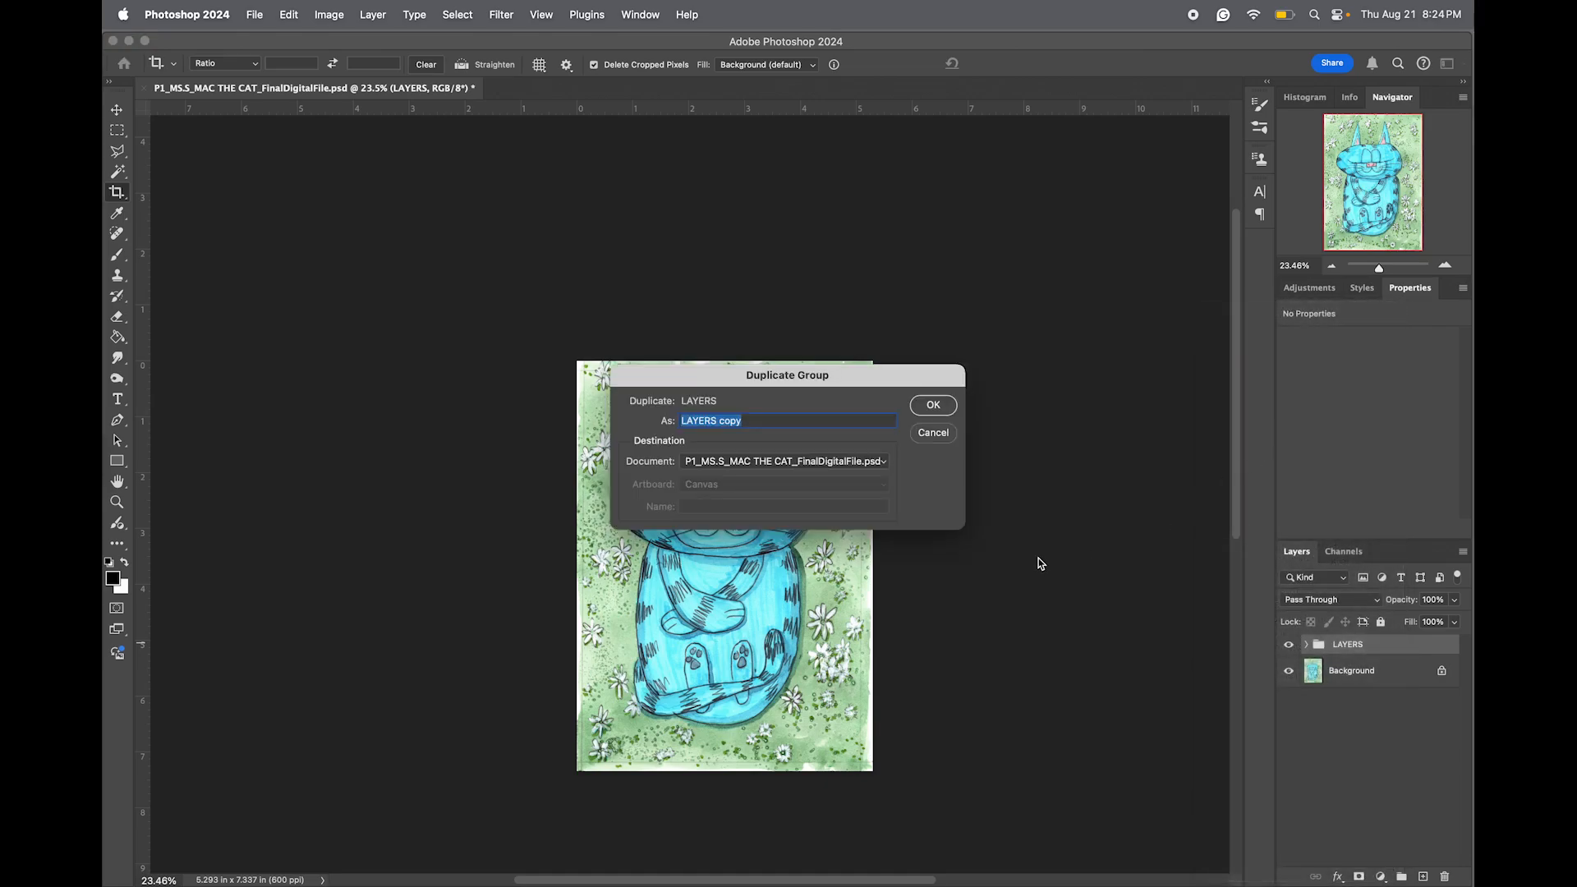
{"action": "type", "text": "F"}
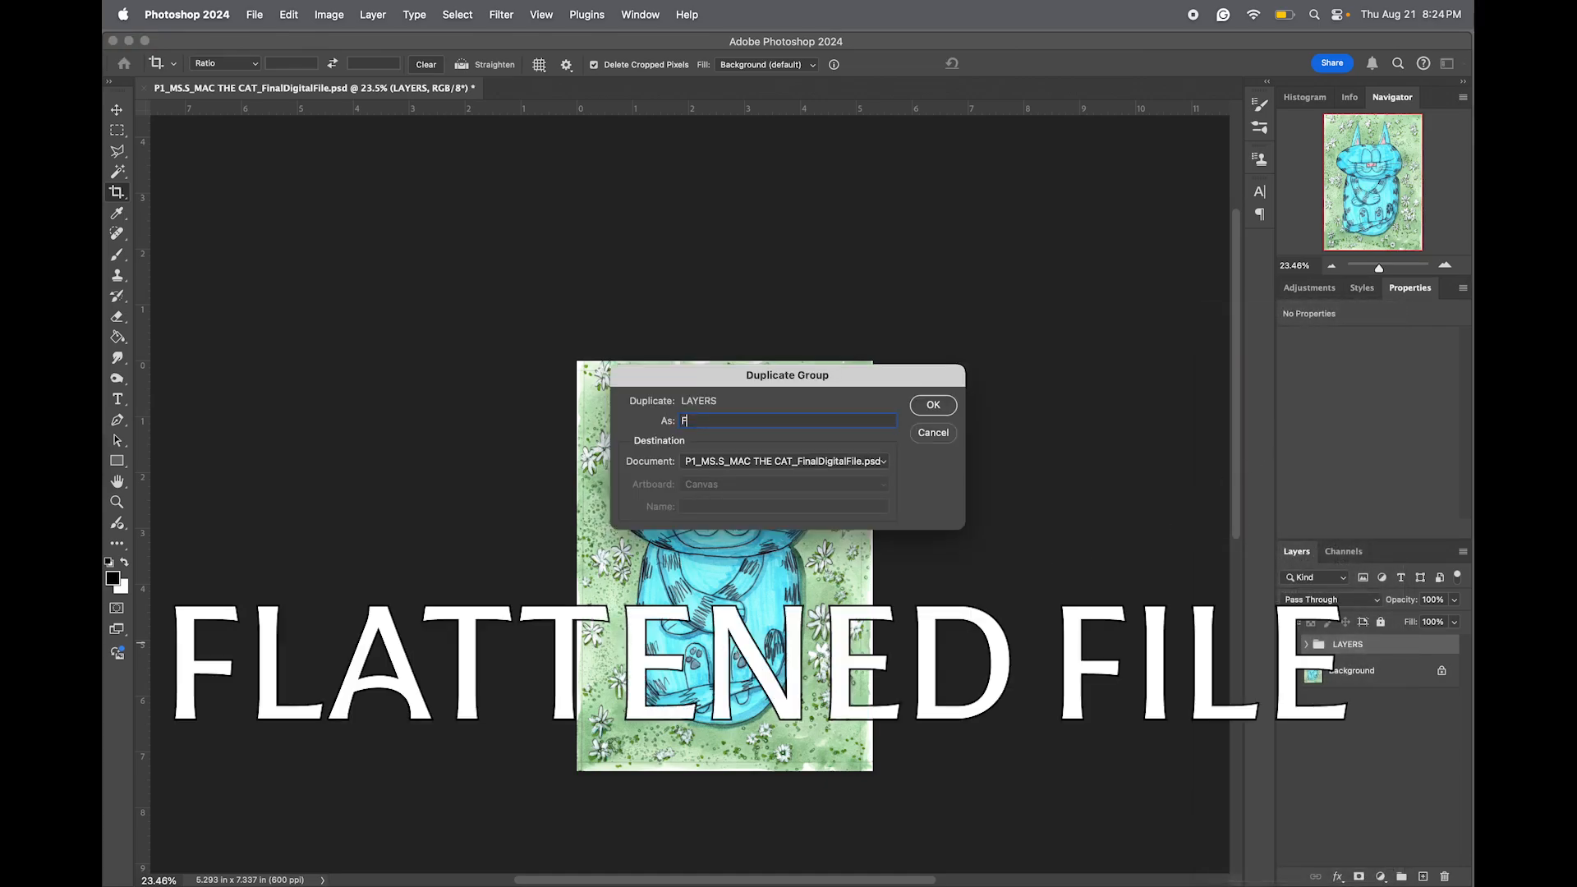
{"action": "type", "text": "LATTENED FILE"}
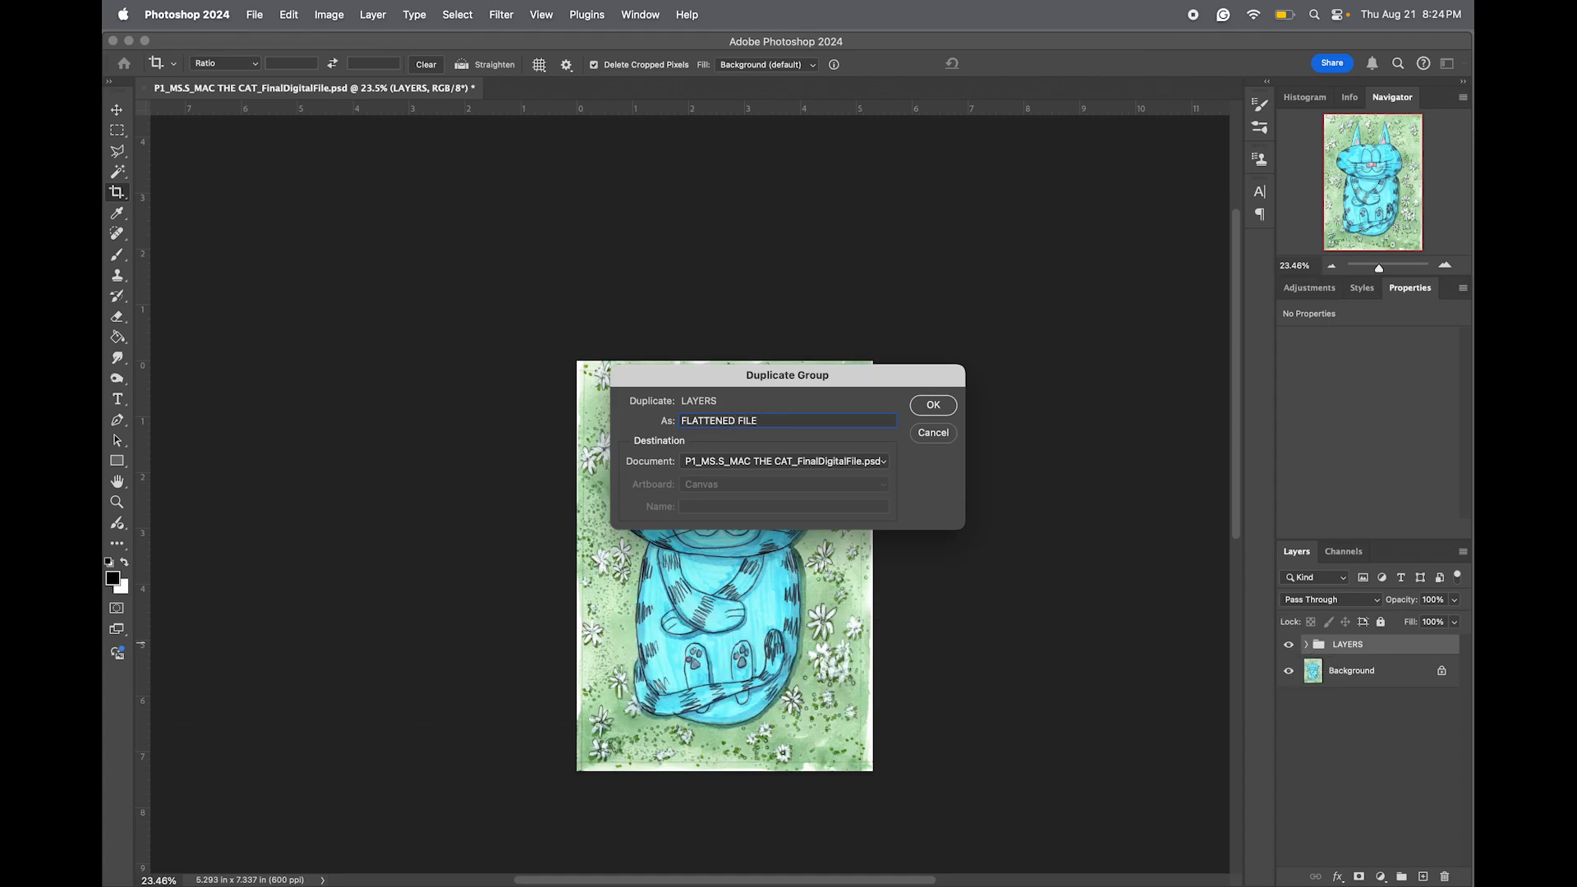
{"action": "key", "text": "Return"}
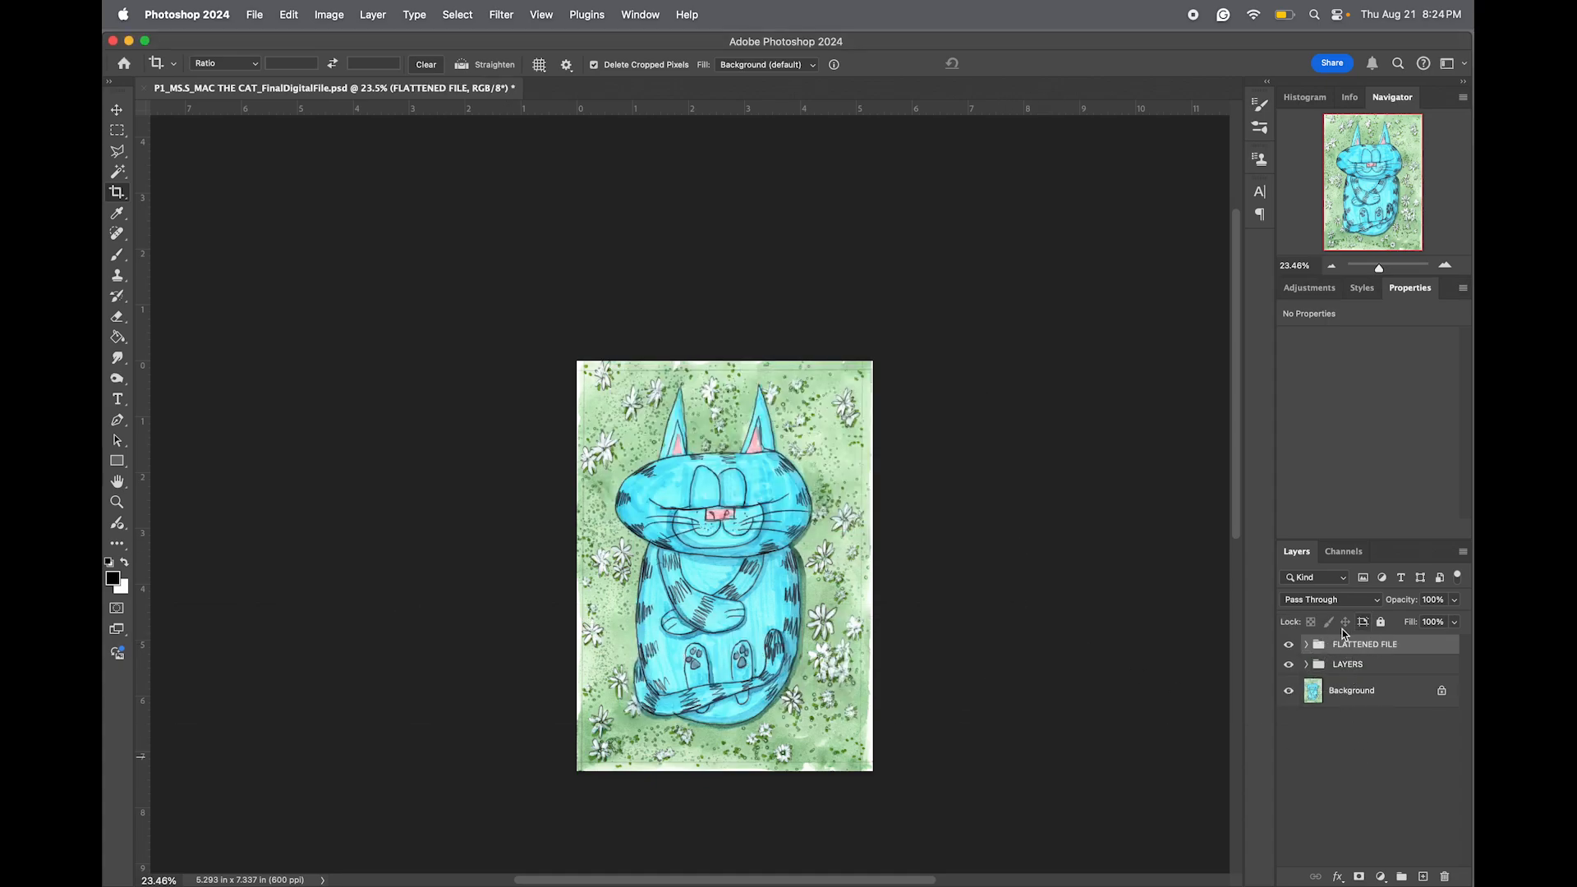
- Examine the contents of the LAYERS and FLATTENED FILE groups, leaving both collapsed
{"action": "left_click", "coordinate": [1307, 665]}
{"action": "left_click", "coordinate": [1308, 666]}
{"action": "left_click", "coordinate": [1307, 666]}
{"action": "left_click", "coordinate": [1307, 665]}
{"action": "left_click", "coordinate": [1306, 646]}
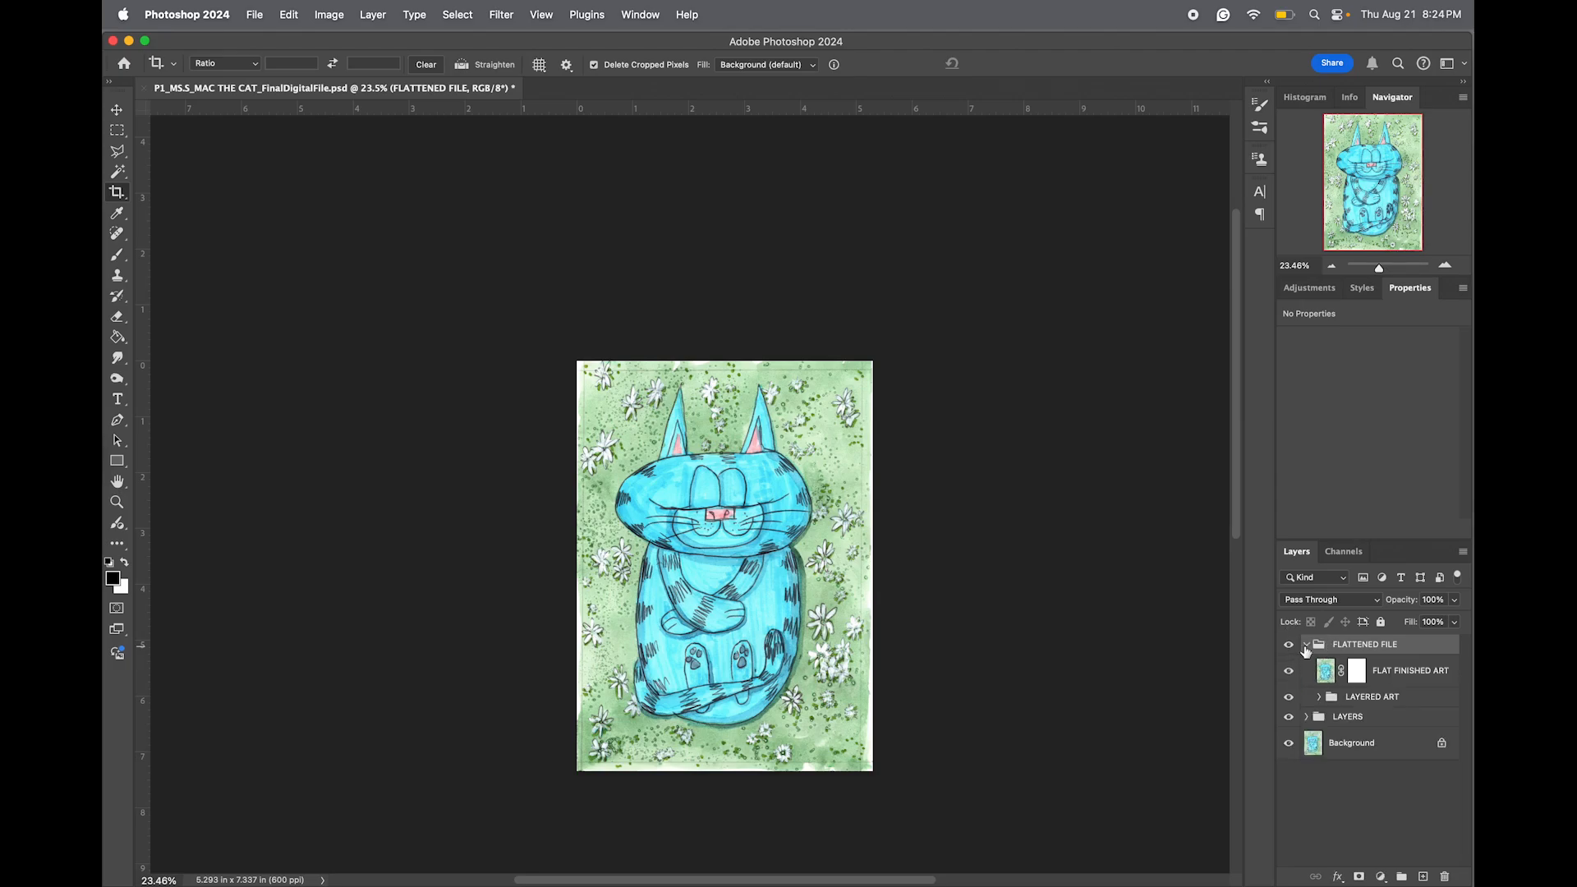
{"action": "left_click", "coordinate": [1306, 647]}
{"action": "left_click", "coordinate": [1306, 647]}
{"action": "left_click", "coordinate": [1306, 646]}
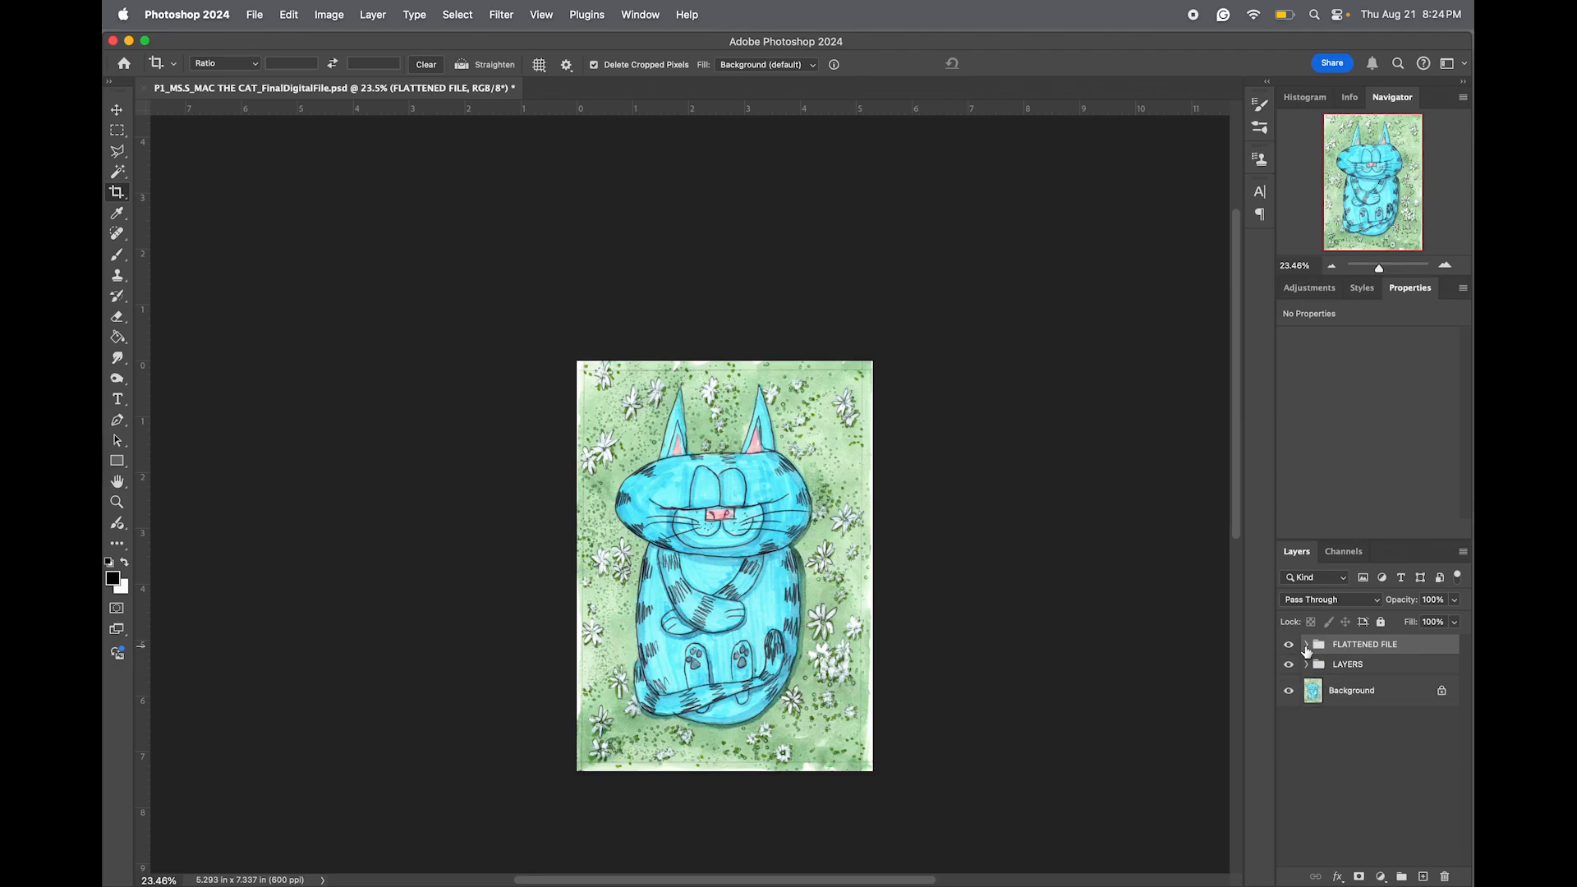
- Merge the FLATTENED FILE group into a single layer and check that the LAYERS group still holds its separate contents
{"action": "right_click", "coordinate": [1432, 650]}
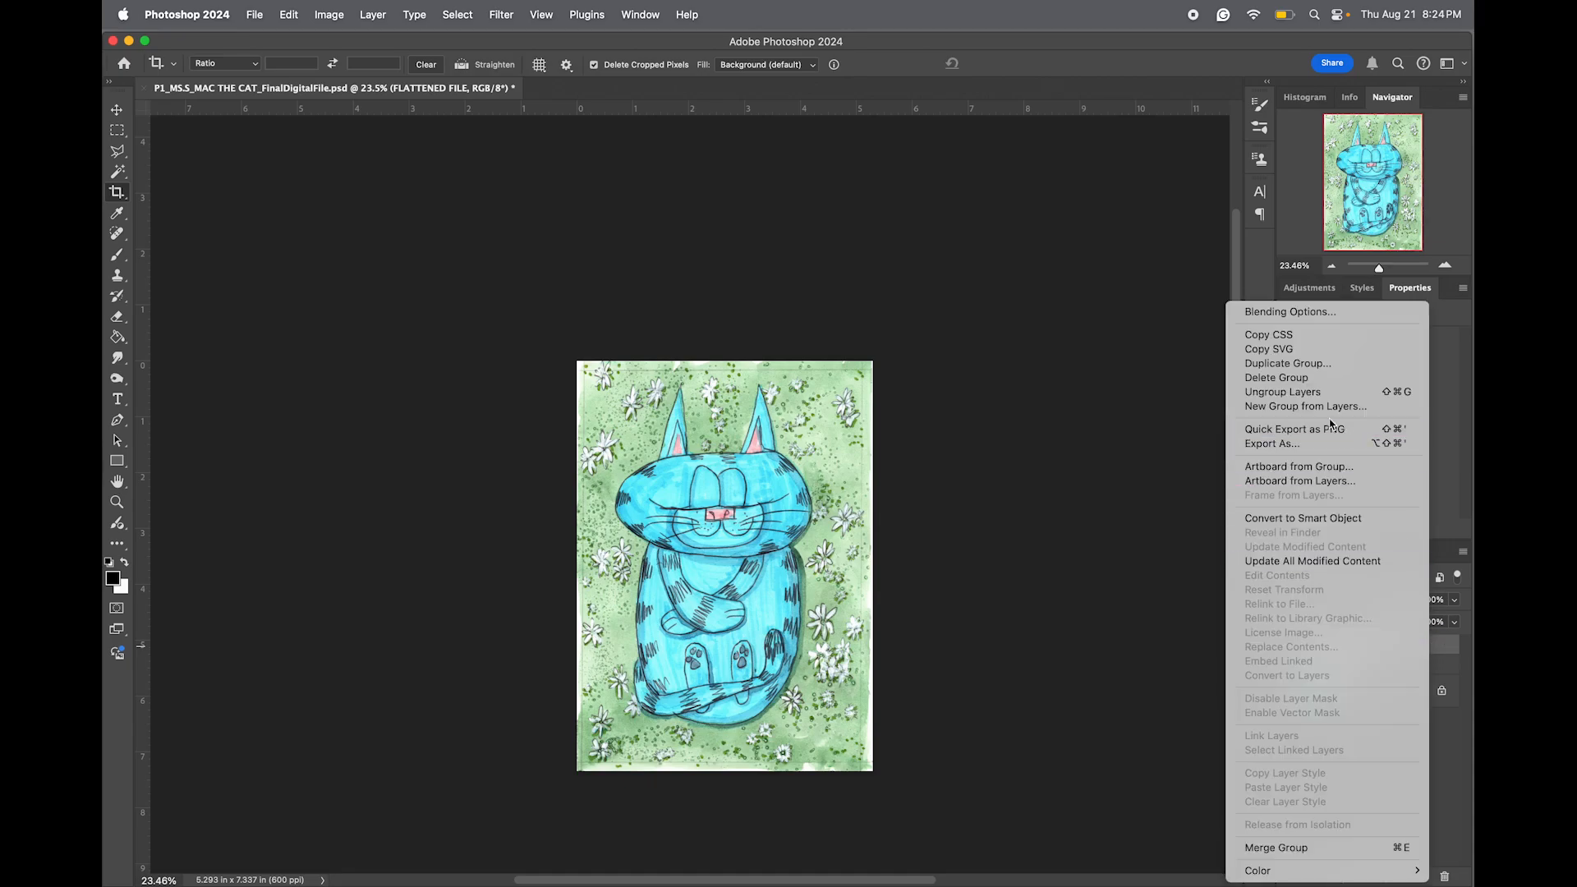
{"action": "left_click", "coordinate": [1282, 848]}
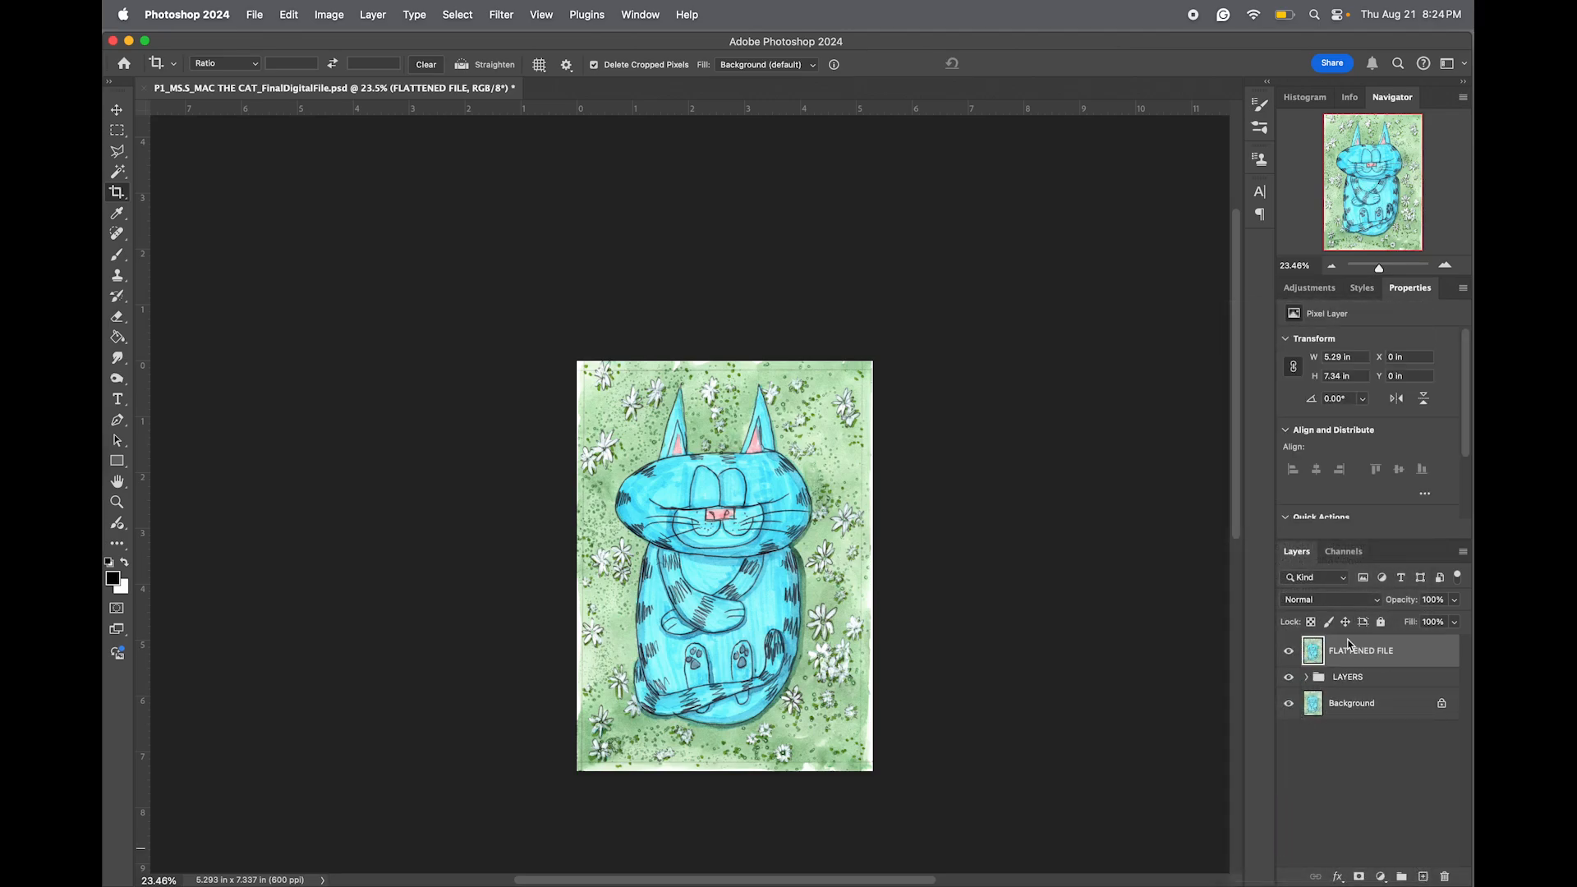
{"action": "left_click", "coordinate": [1305, 681]}
{"action": "left_click", "coordinate": [1306, 678]}
{"action": "left_click", "coordinate": [1306, 678]}
{"action": "left_click", "coordinate": [1306, 679]}
{"action": "left_click", "coordinate": [1306, 679]}
{"action": "left_click", "coordinate": [1306, 679]}
{"action": "left_click", "coordinate": [1307, 678]}
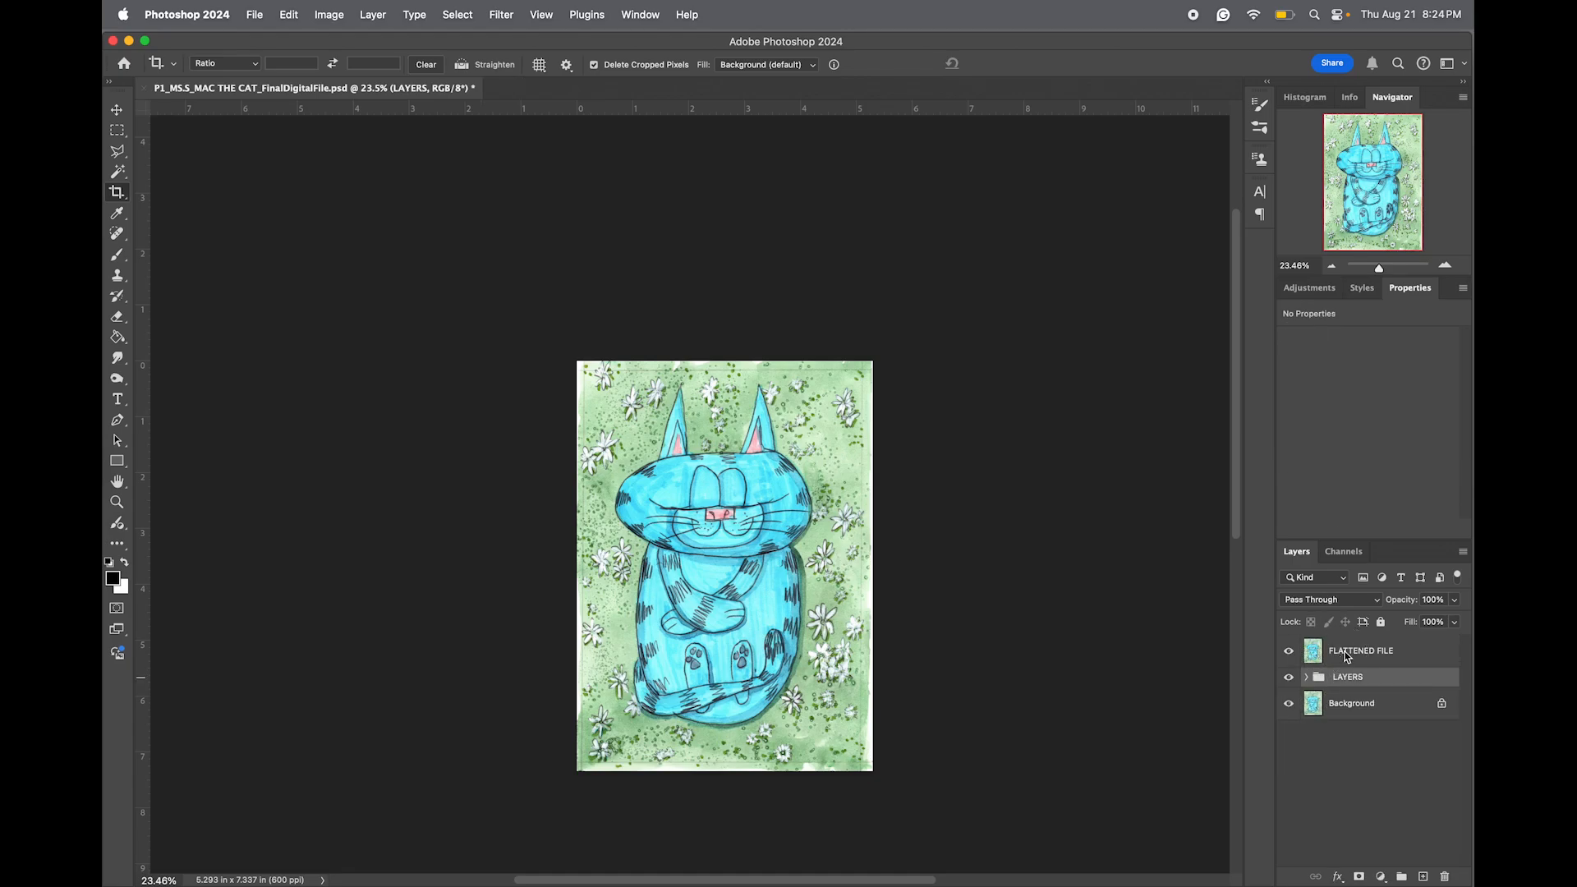
- Prepare a 70 px Spot Healing Brush with reduced hardness for retouching the upper part of the FLATTENED FILE layer
{"action": "left_click", "coordinate": [1342, 658]}
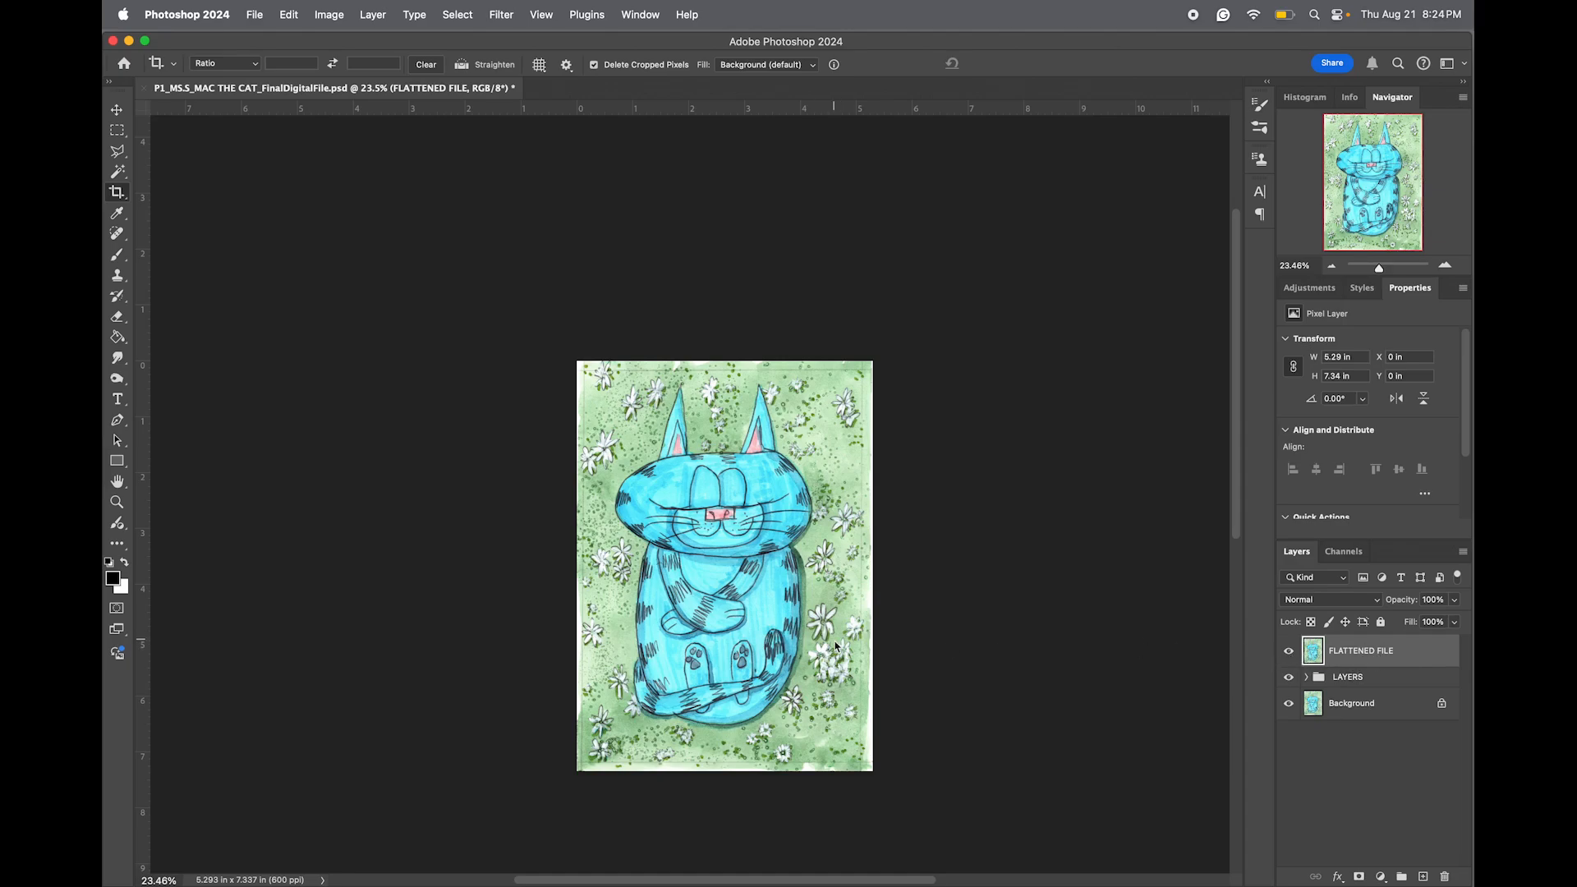
{"action": "left_click_drag", "start_coordinate": [1380, 269], "coordinate": [1388, 270]}
{"action": "left_click_drag", "start_coordinate": [1362, 174], "coordinate": [1355, 156]}
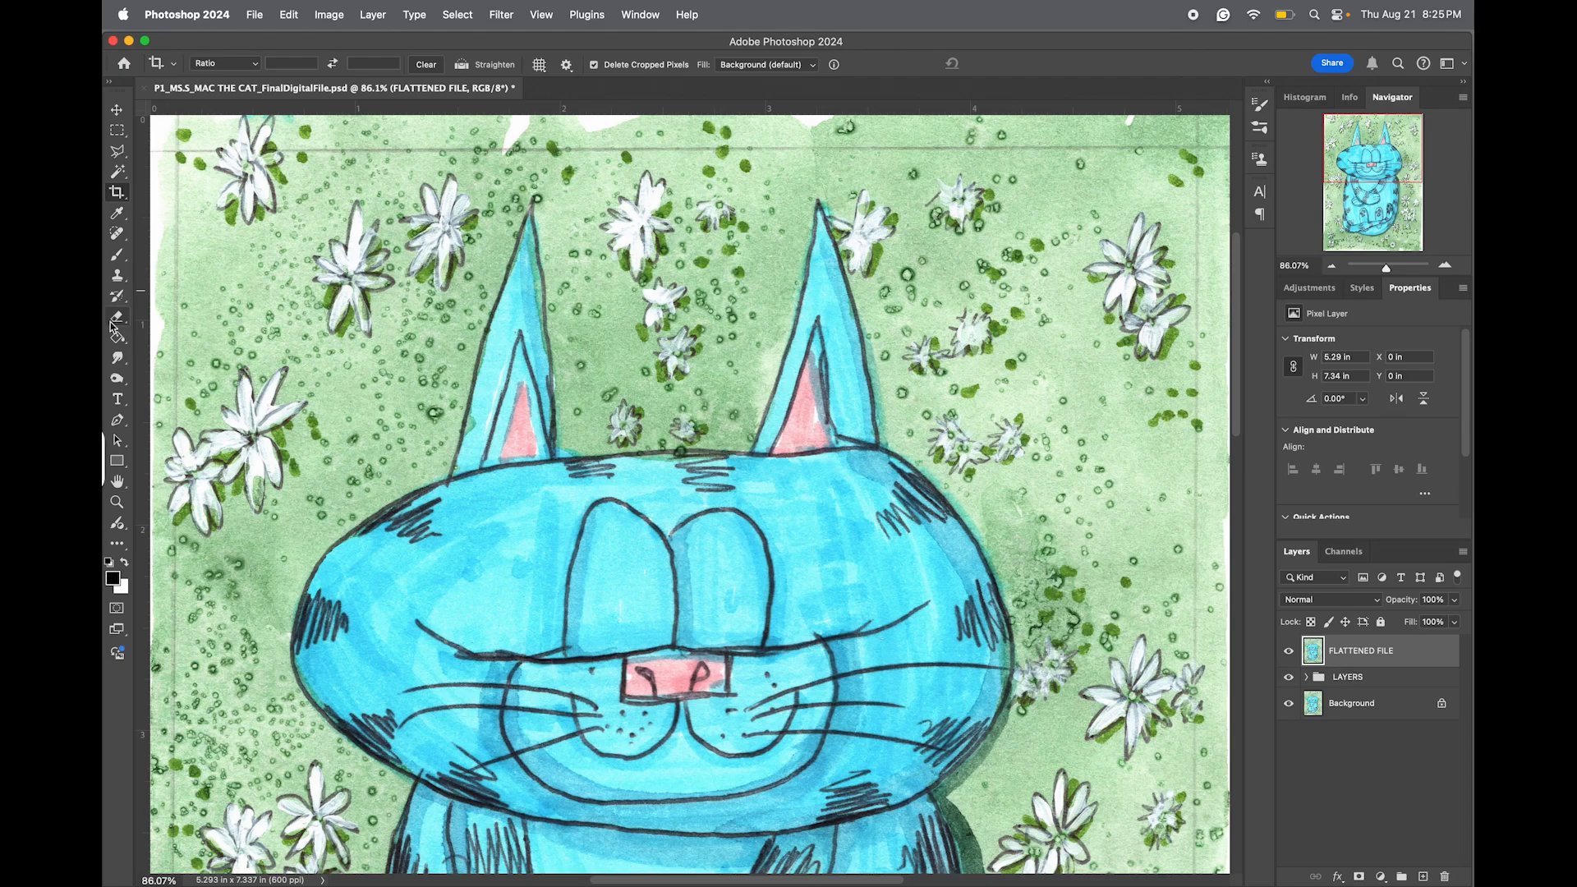
{"action": "left_click", "coordinate": [120, 238]}
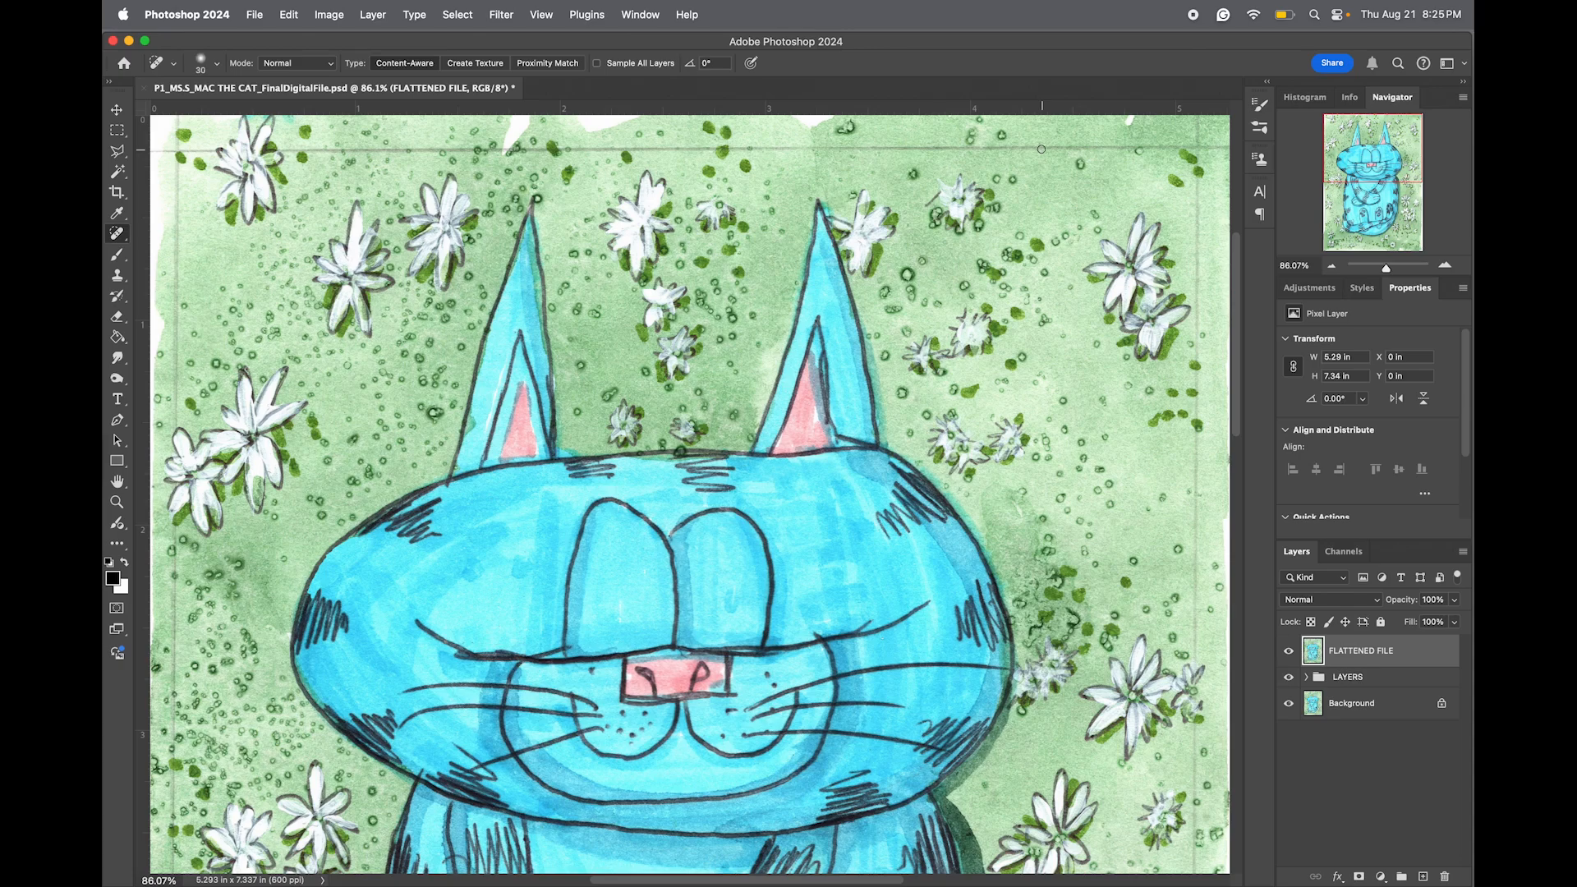
{"action": "key", "text": "bracketright"}
{"action": "key", "text": "bracketright"}
{"action": "key", "text": "bracketright"}
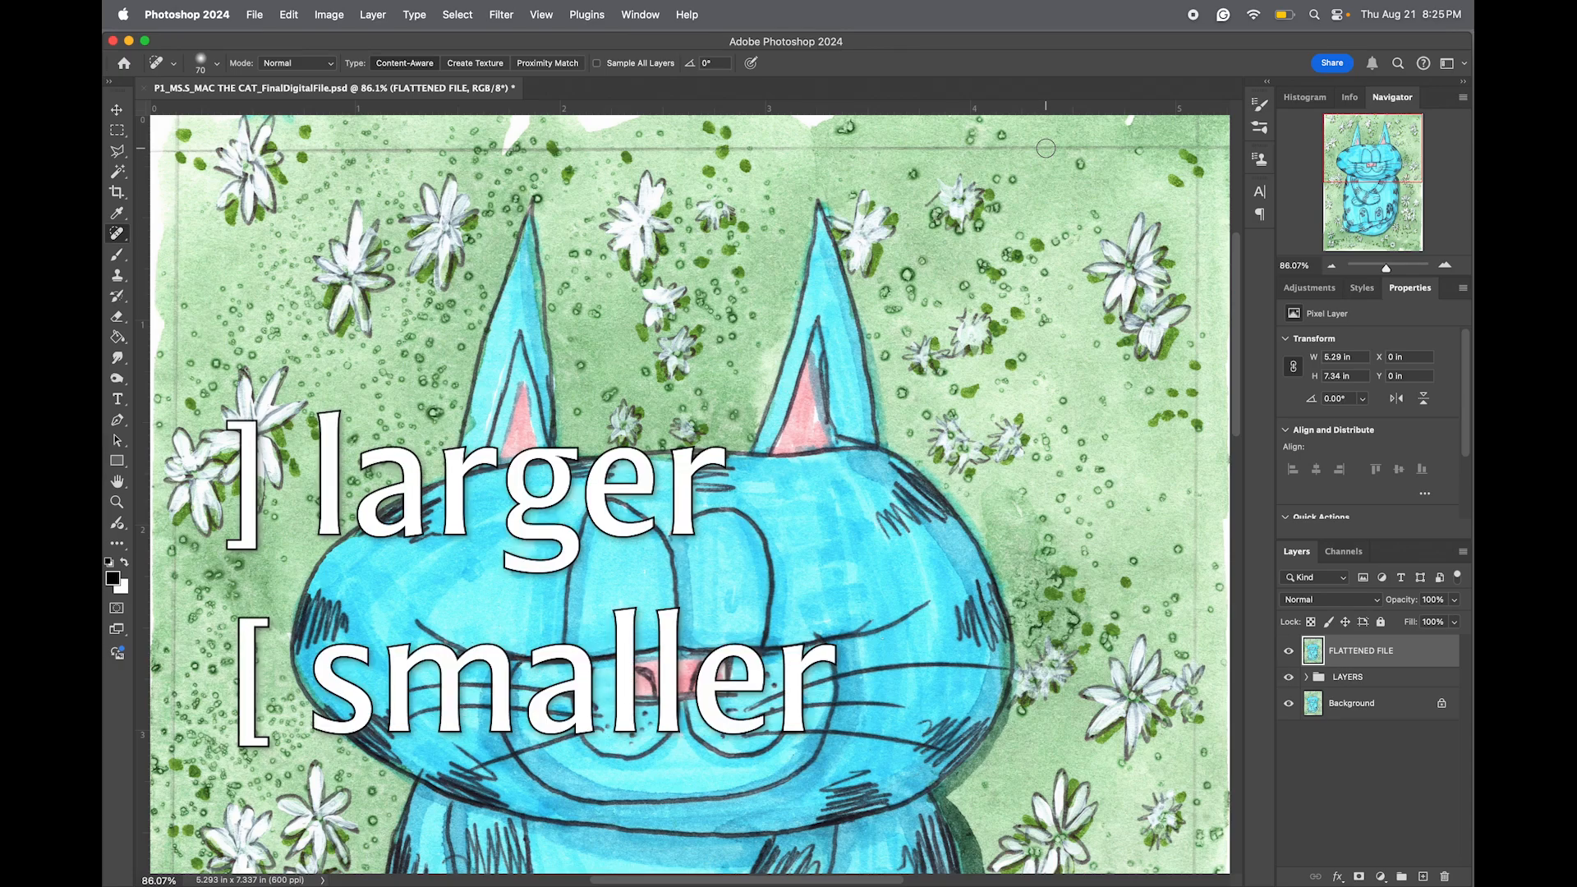
{"action": "right_click", "coordinate": [1046, 148]}
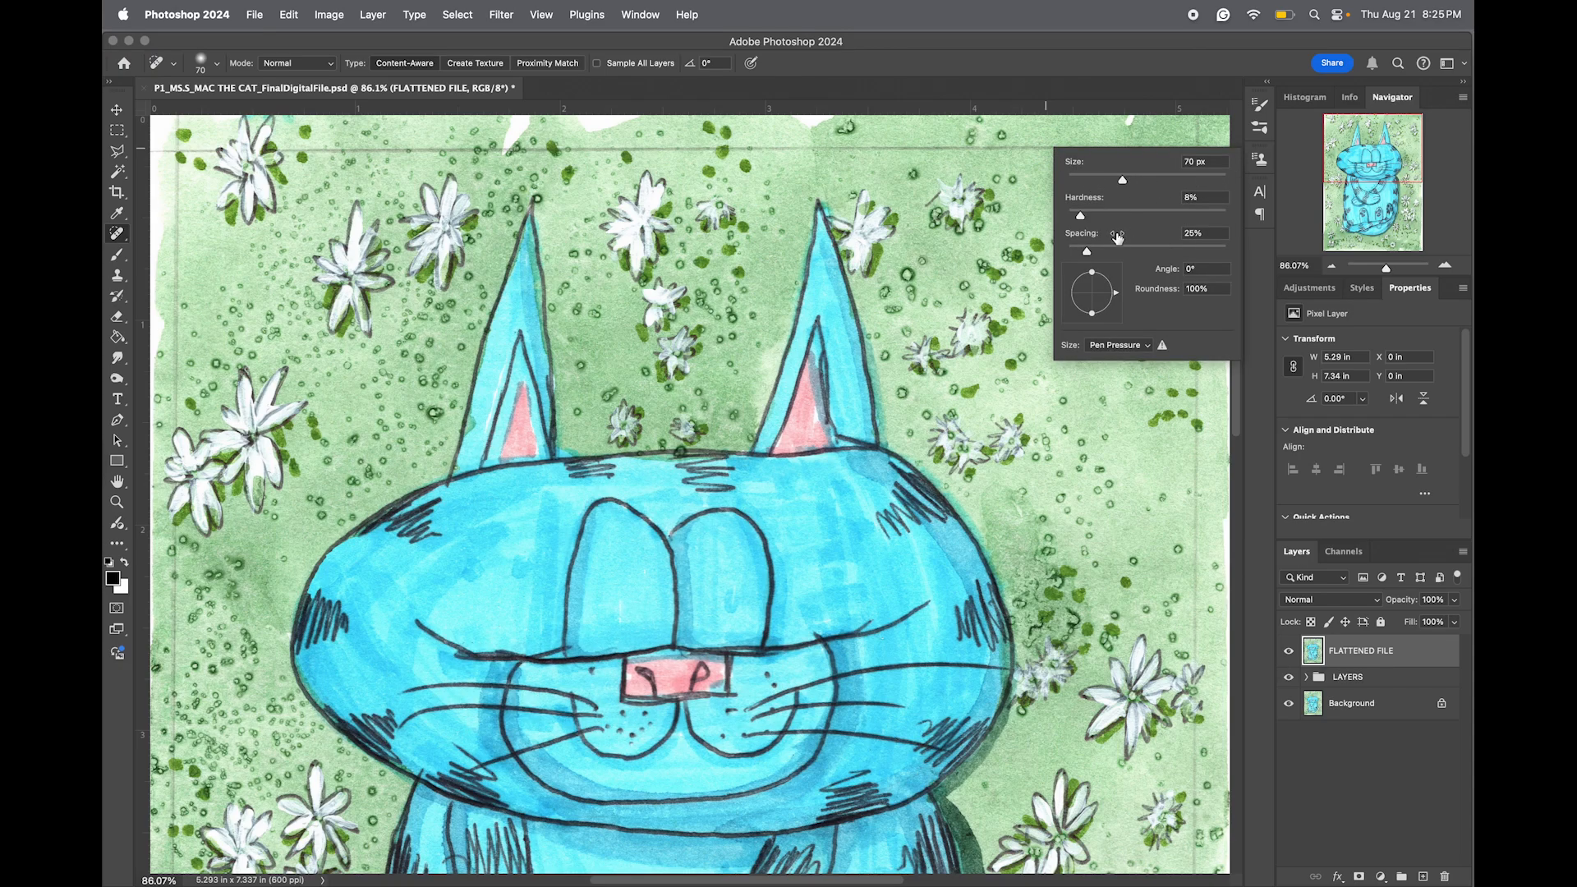
{"action": "left_click_drag", "start_coordinate": [1081, 222], "coordinate": [1070, 223]}
{"action": "key", "text": "Return"}
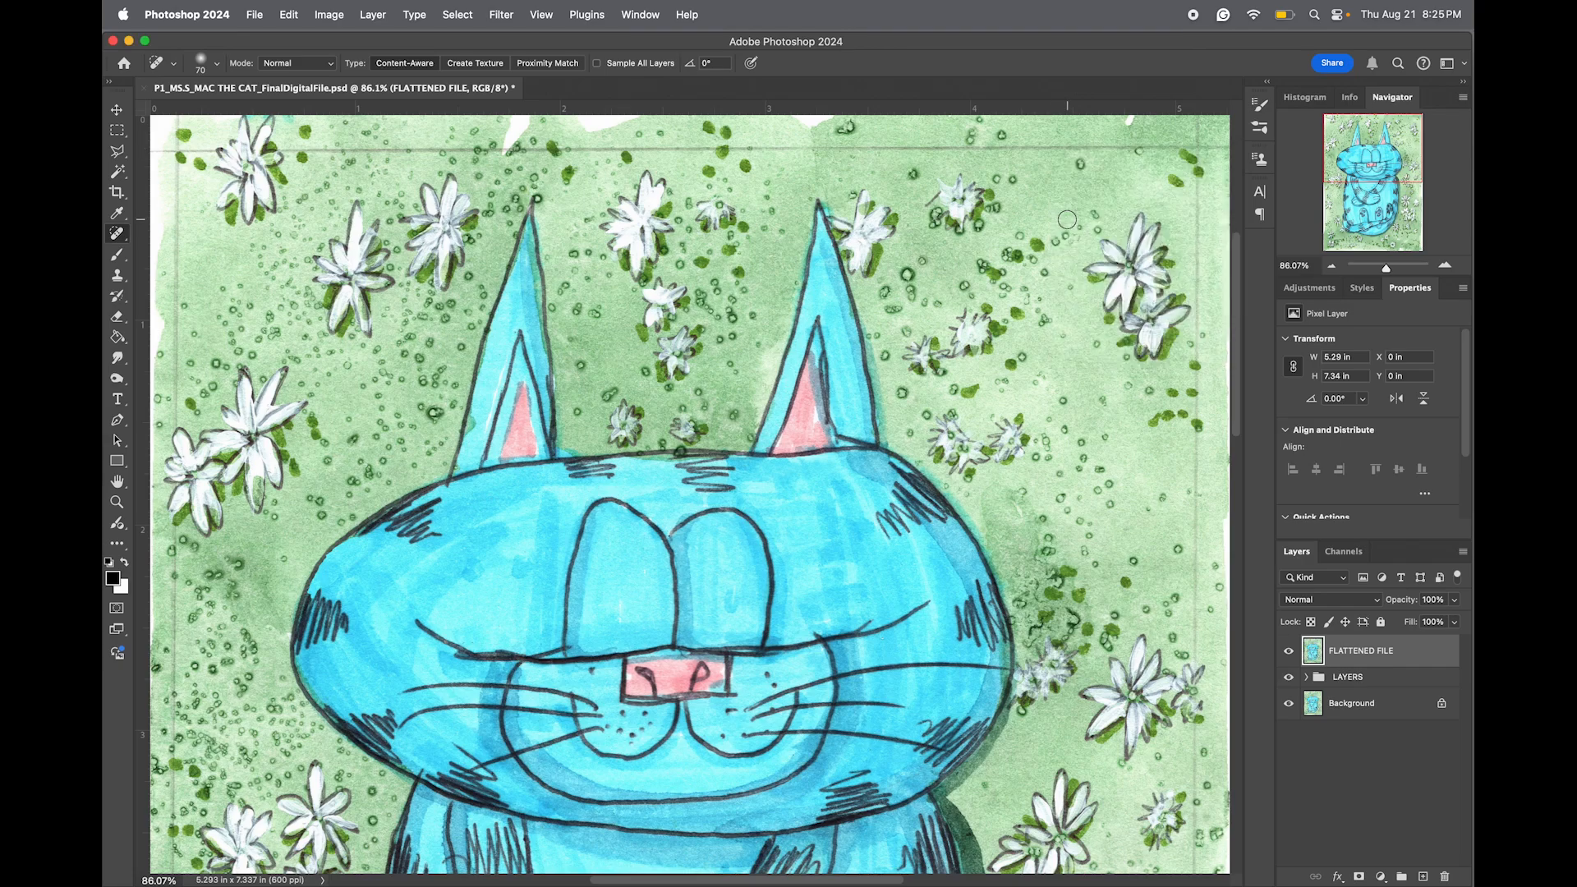
- Heal the horizontal pencil line and the white unpainted gaps along the upper edge of the artwork
{"action": "left_click_drag", "start_coordinate": [1196, 149], "coordinate": [288, 155]}
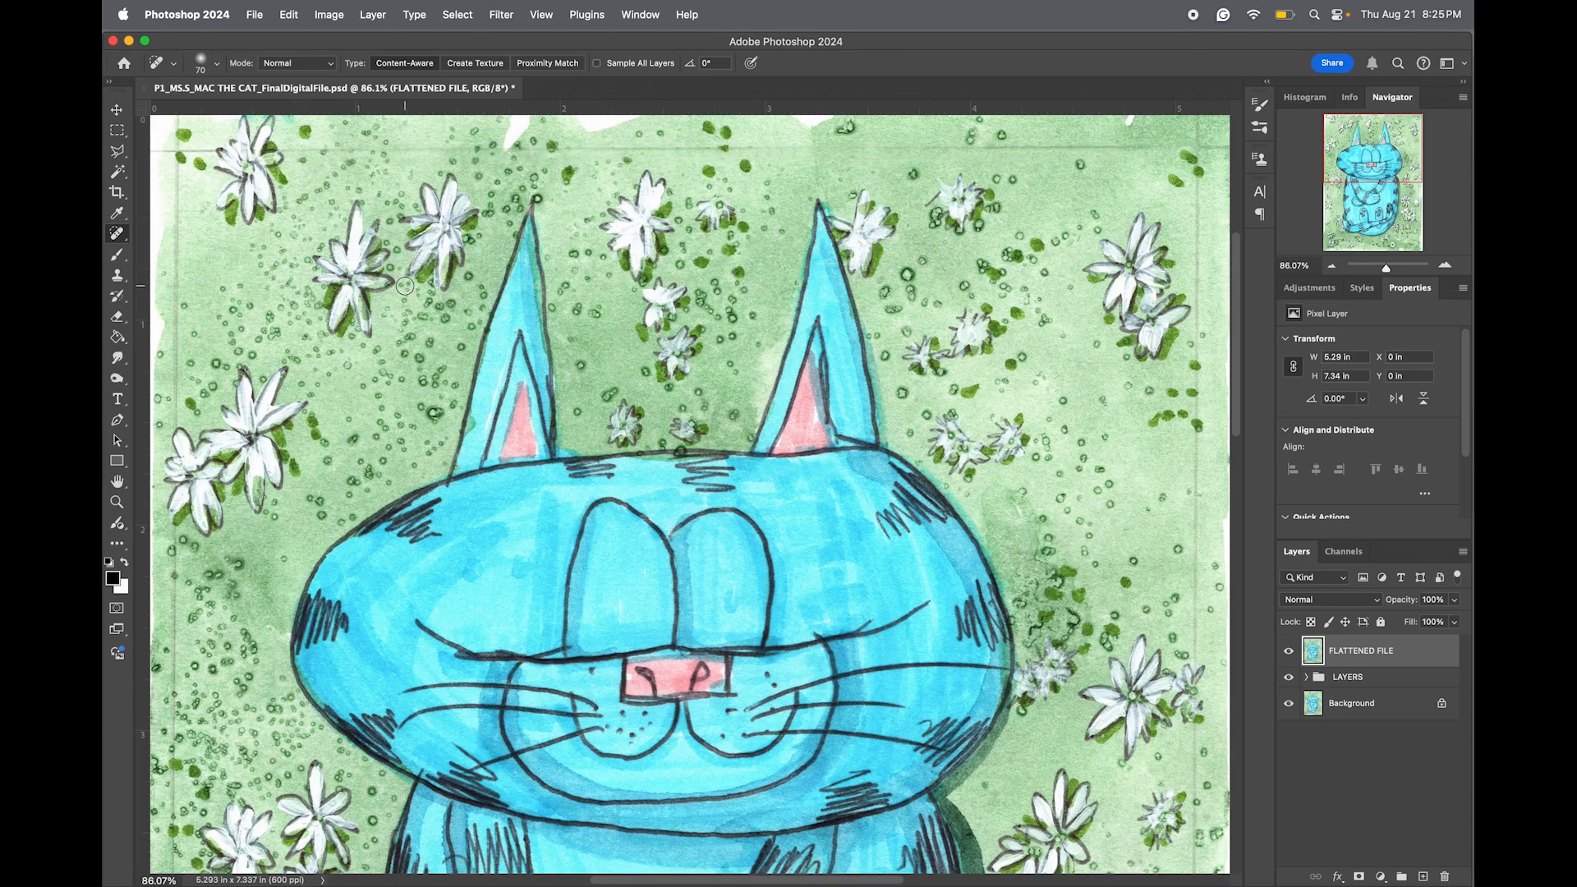
{"action": "left_click_drag", "start_coordinate": [872, 147], "coordinate": [1153, 150]}
{"action": "left_click_drag", "start_coordinate": [818, 152], "coordinate": [568, 149]}
{"action": "left_click_drag", "start_coordinate": [467, 151], "coordinate": [388, 151]}
{"action": "mouse_move", "coordinate": [579, 118]}
{"action": "left_mouse_down"}
{"action": "mouse_move", "coordinate": [615, 113]}
{"action": "mouse_move", "coordinate": [576, 119]}
{"action": "mouse_move", "coordinate": [649, 119]}
{"action": "left_mouse_up"}
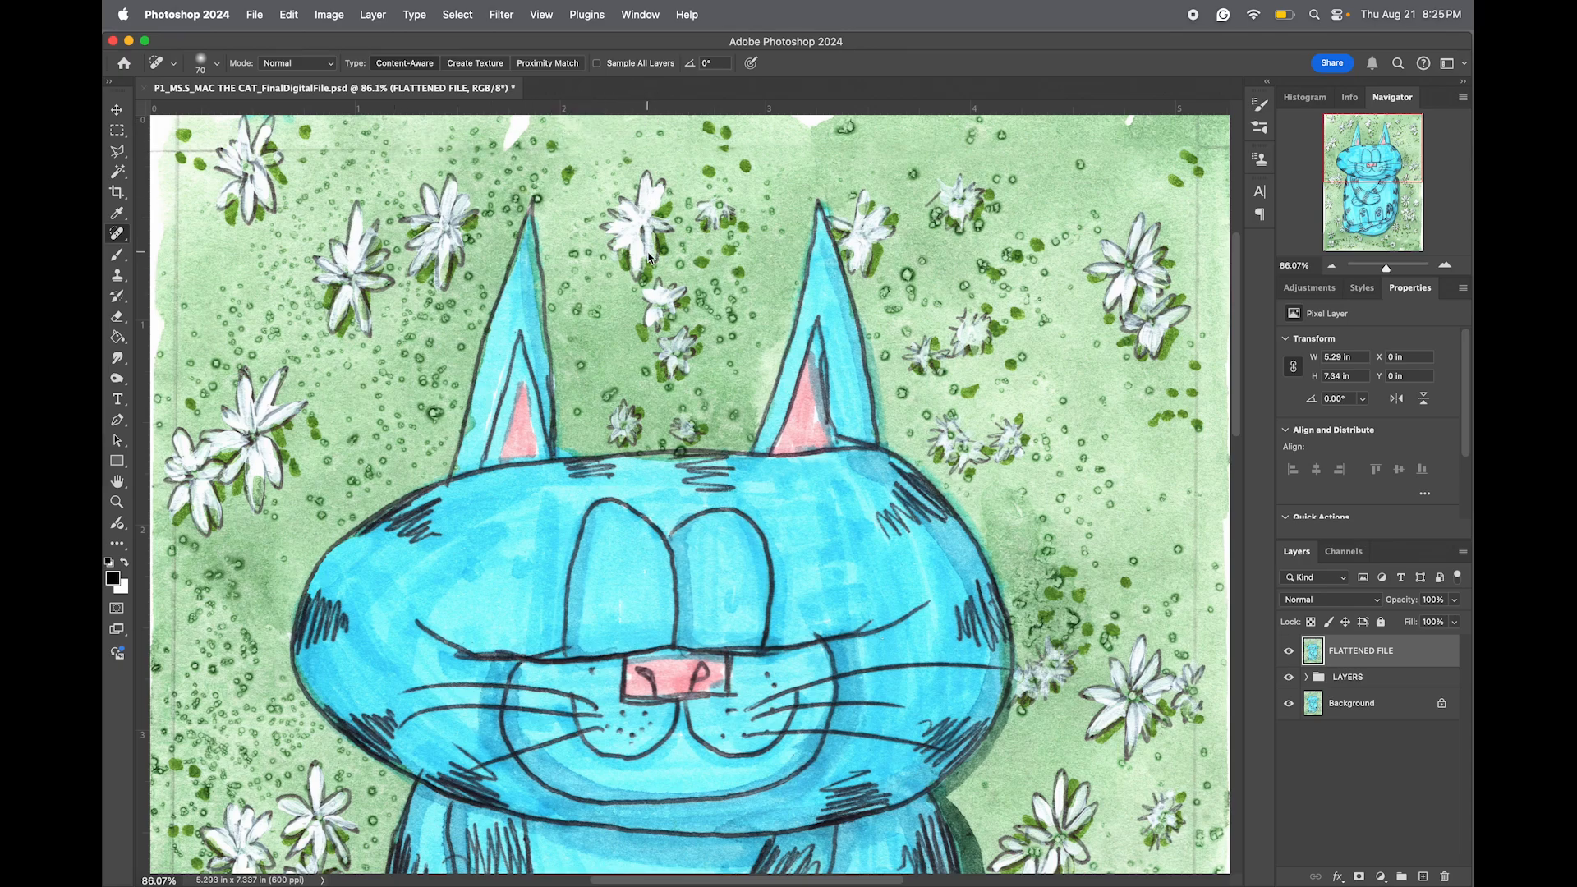
{"action": "mouse_move", "coordinate": [801, 122]}
{"action": "left_mouse_down"}
{"action": "mouse_move", "coordinate": [845, 103]}
{"action": "mouse_move", "coordinate": [810, 119]}
{"action": "left_mouse_up"}
{"action": "mouse_move", "coordinate": [508, 156]}
{"action": "left_mouse_down"}
{"action": "mouse_move", "coordinate": [519, 122]}
{"action": "mouse_move", "coordinate": [511, 137]}
{"action": "left_mouse_up"}
{"action": "left_click_drag", "start_coordinate": [293, 149], "coordinate": [372, 136]}
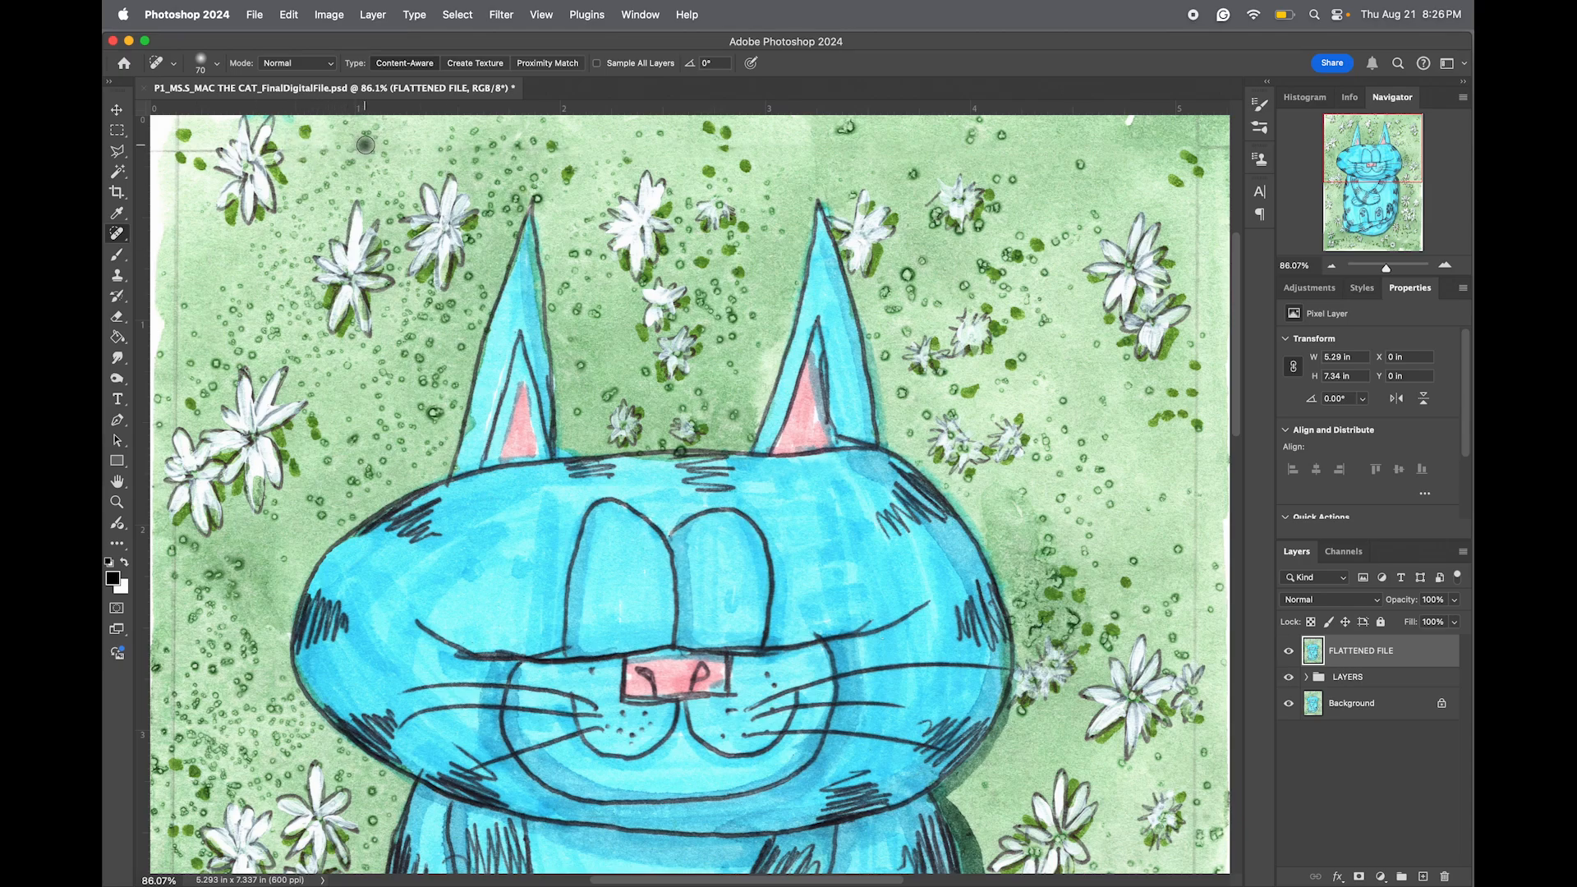
{"action": "left_click", "coordinate": [532, 151]}
- Clone nearby green texture over the upper part of the right-hand vertical pencil line and the artwork's upper right corner
{"action": "left_click", "coordinate": [118, 275]}
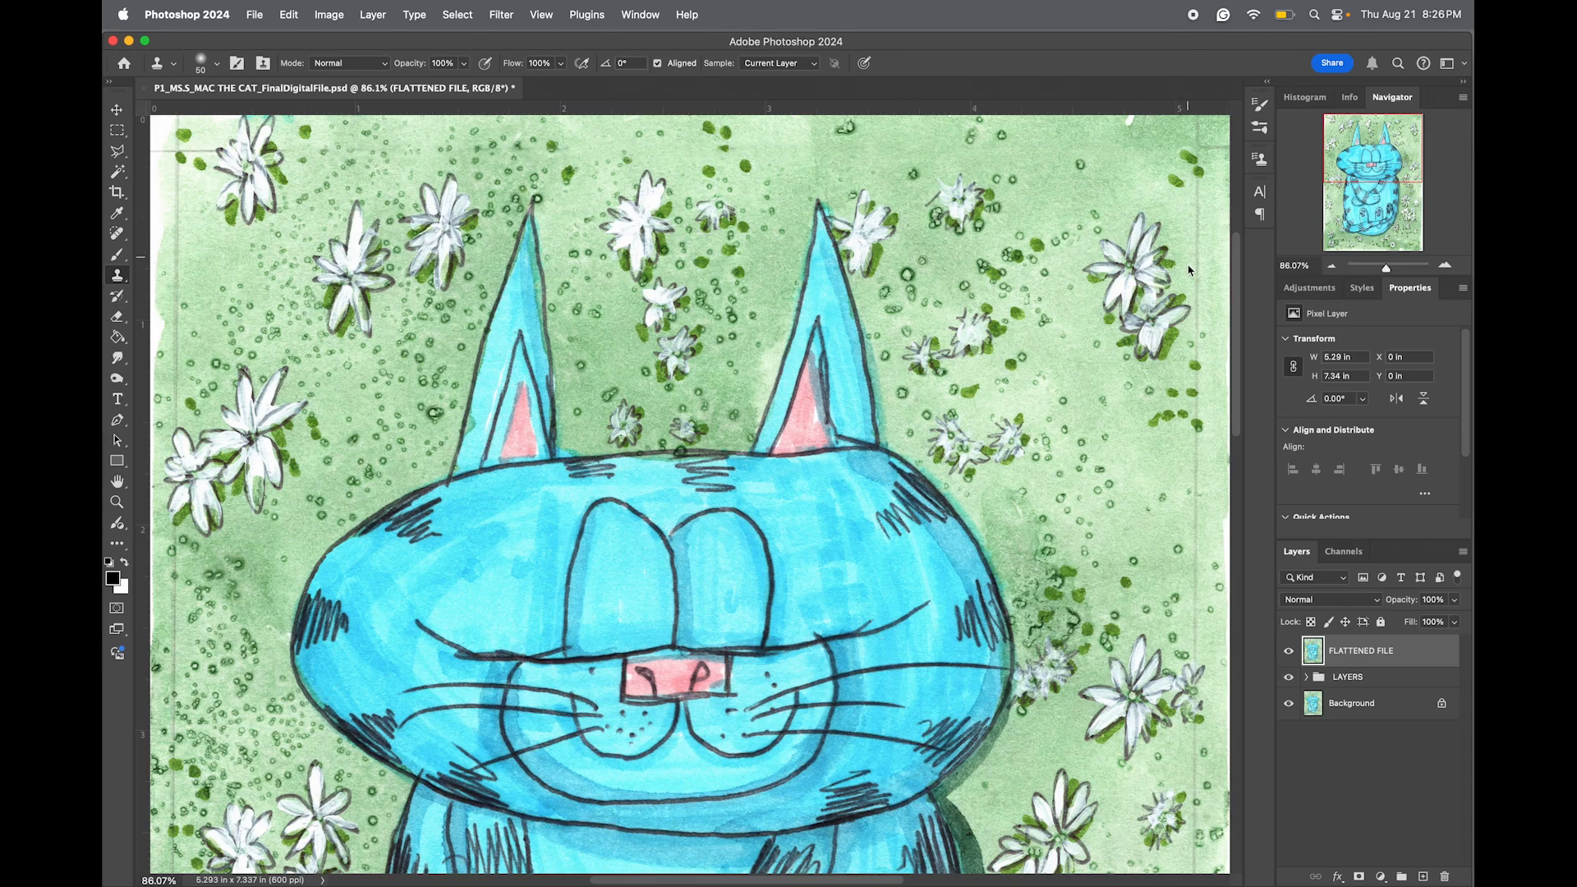
{"action": "left_click", "coordinate": [1179, 205], "text": "alt"}
{"action": "left_click_drag", "start_coordinate": [1197, 187], "coordinate": [1197, 236]}
{"action": "left_click_drag", "start_coordinate": [1196, 236], "coordinate": [1196, 237]}
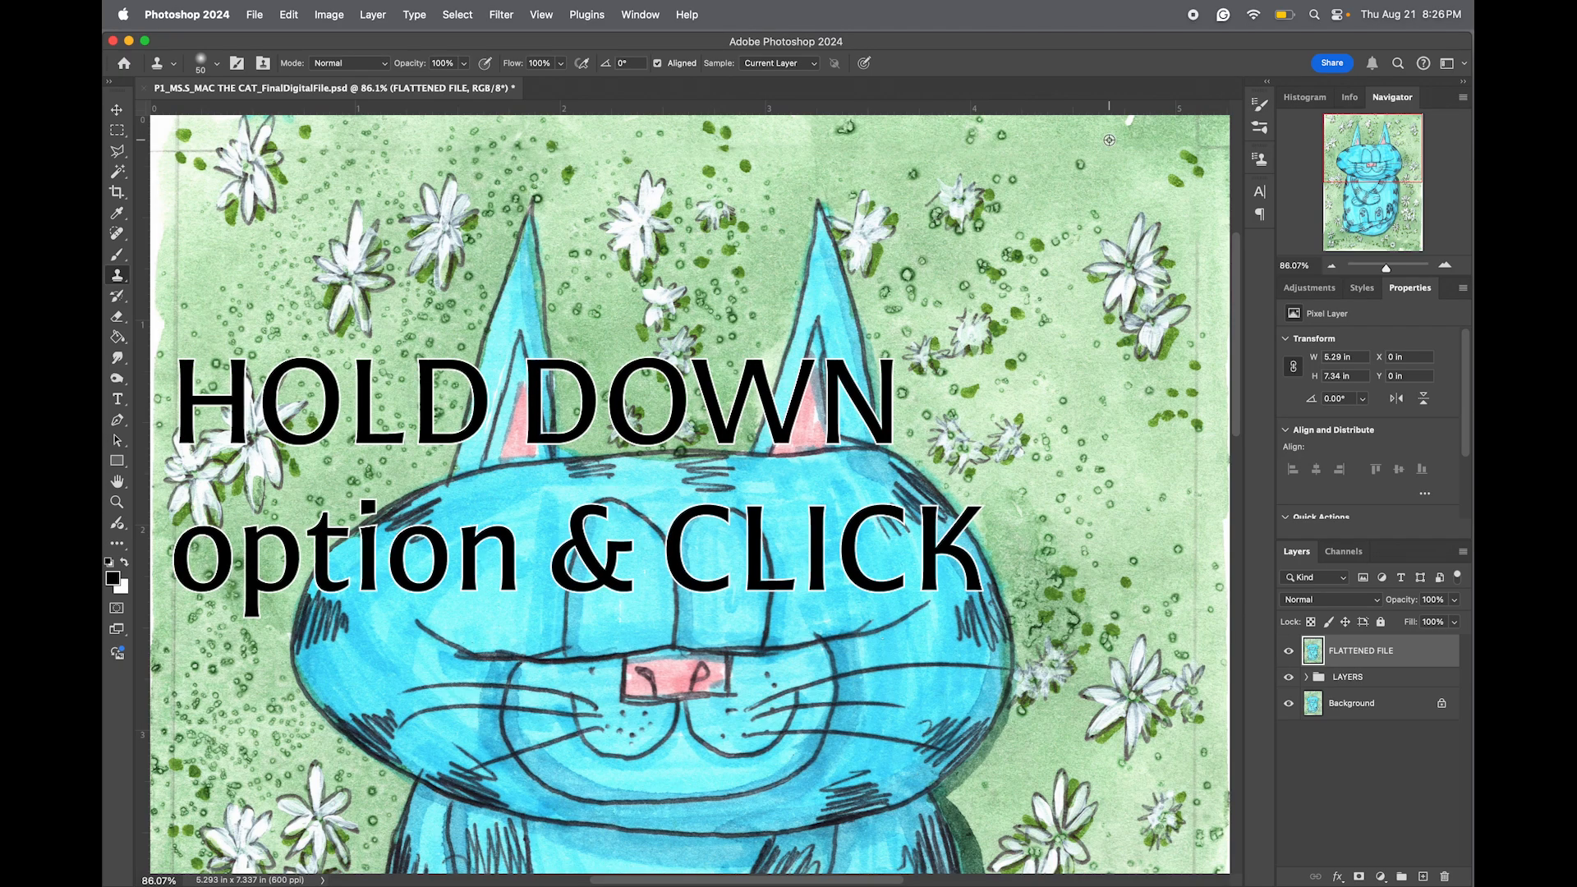
{"action": "left_click_drag", "start_coordinate": [1197, 239], "coordinate": [1197, 337]}
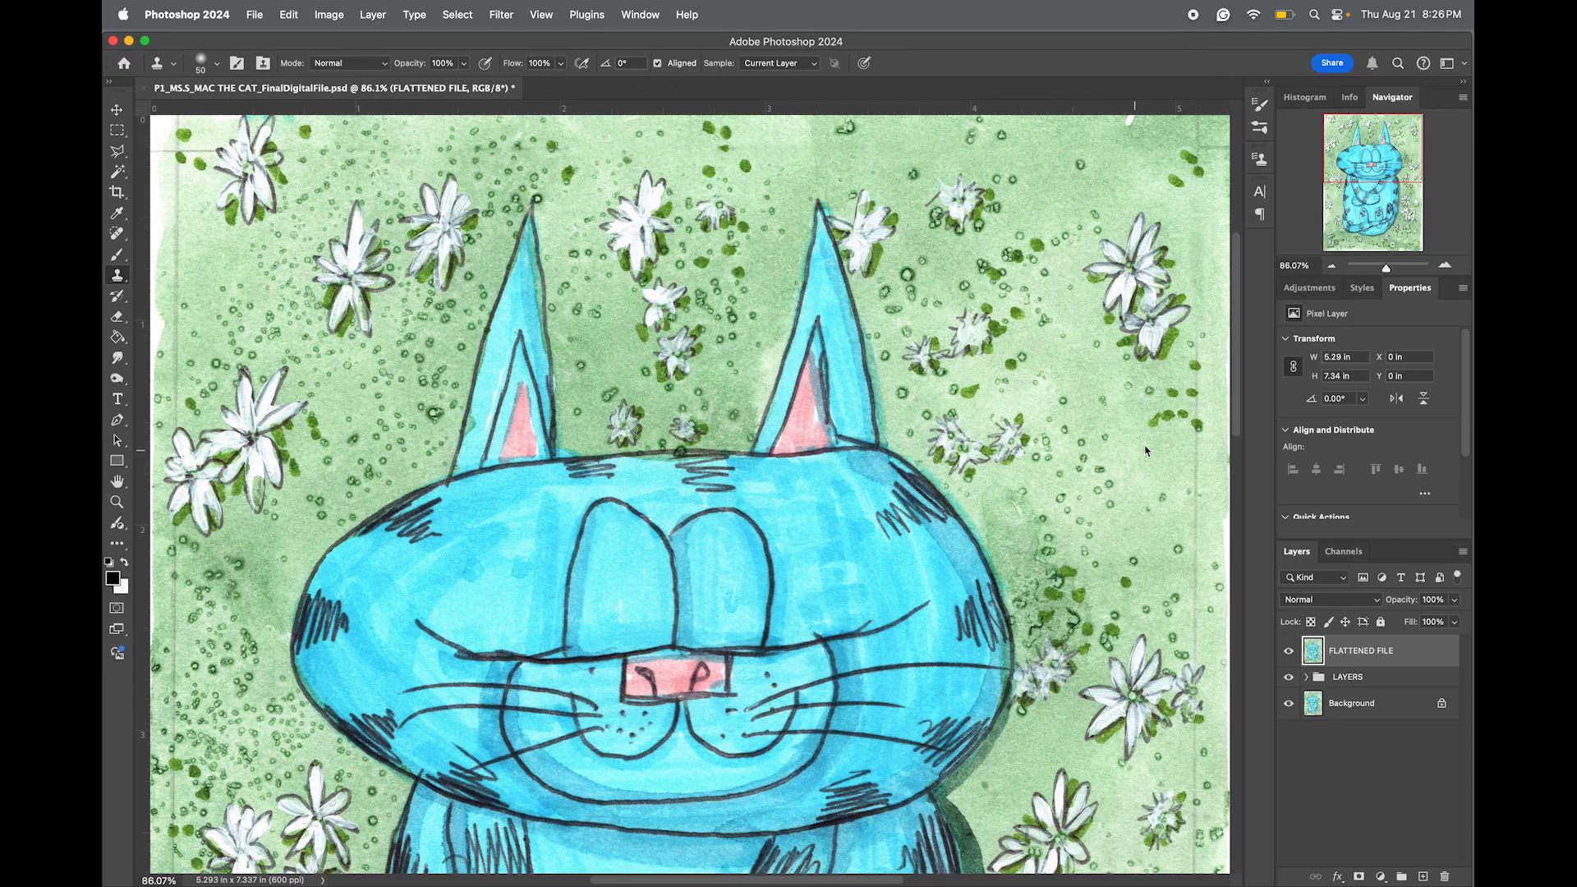
{"action": "mouse_move", "coordinate": [1195, 330]}
{"action": "left_mouse_down"}
{"action": "mouse_move", "coordinate": [1214, 370]}
{"action": "mouse_move", "coordinate": [1198, 384]}
{"action": "left_mouse_up"}
{"action": "left_click_drag", "start_coordinate": [1198, 120], "coordinate": [1219, 147]}
- Heal the rest of the vertical pencil line and the white gaps along the artwork's right edge beside the cat's head
{"action": "left_click", "coordinate": [118, 233]}
{"action": "left_click_drag", "start_coordinate": [1197, 403], "coordinate": [1197, 633]}
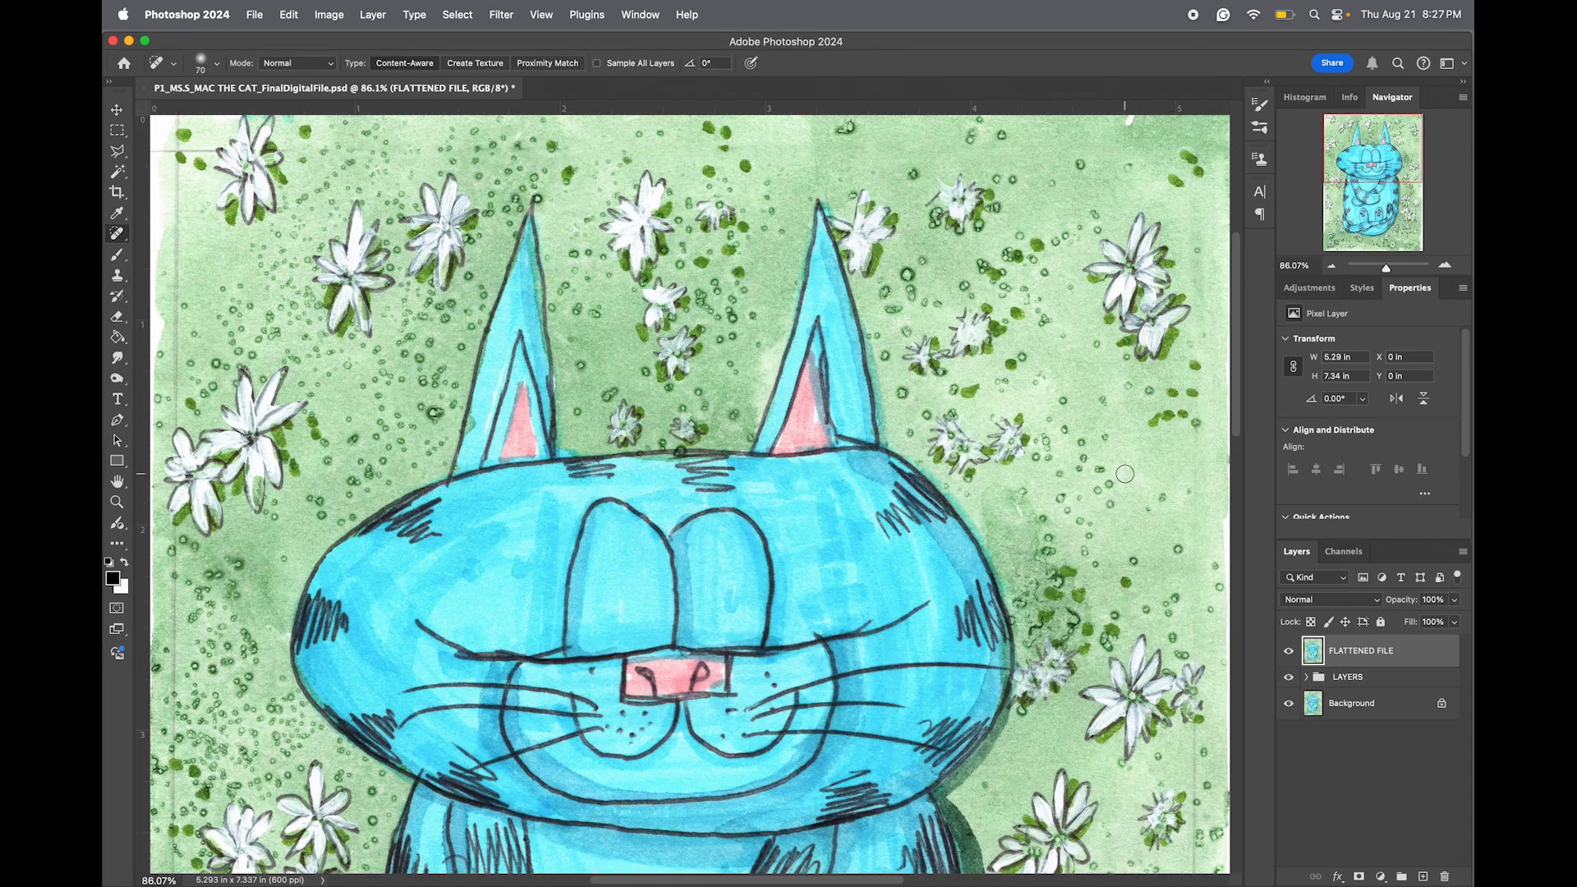
{"action": "left_click_drag", "start_coordinate": [1197, 475], "coordinate": [1197, 511]}
{"action": "left_click_drag", "start_coordinate": [1229, 510], "coordinate": [1236, 594]}
{"action": "left_click_drag", "start_coordinate": [1230, 480], "coordinate": [1242, 283]}
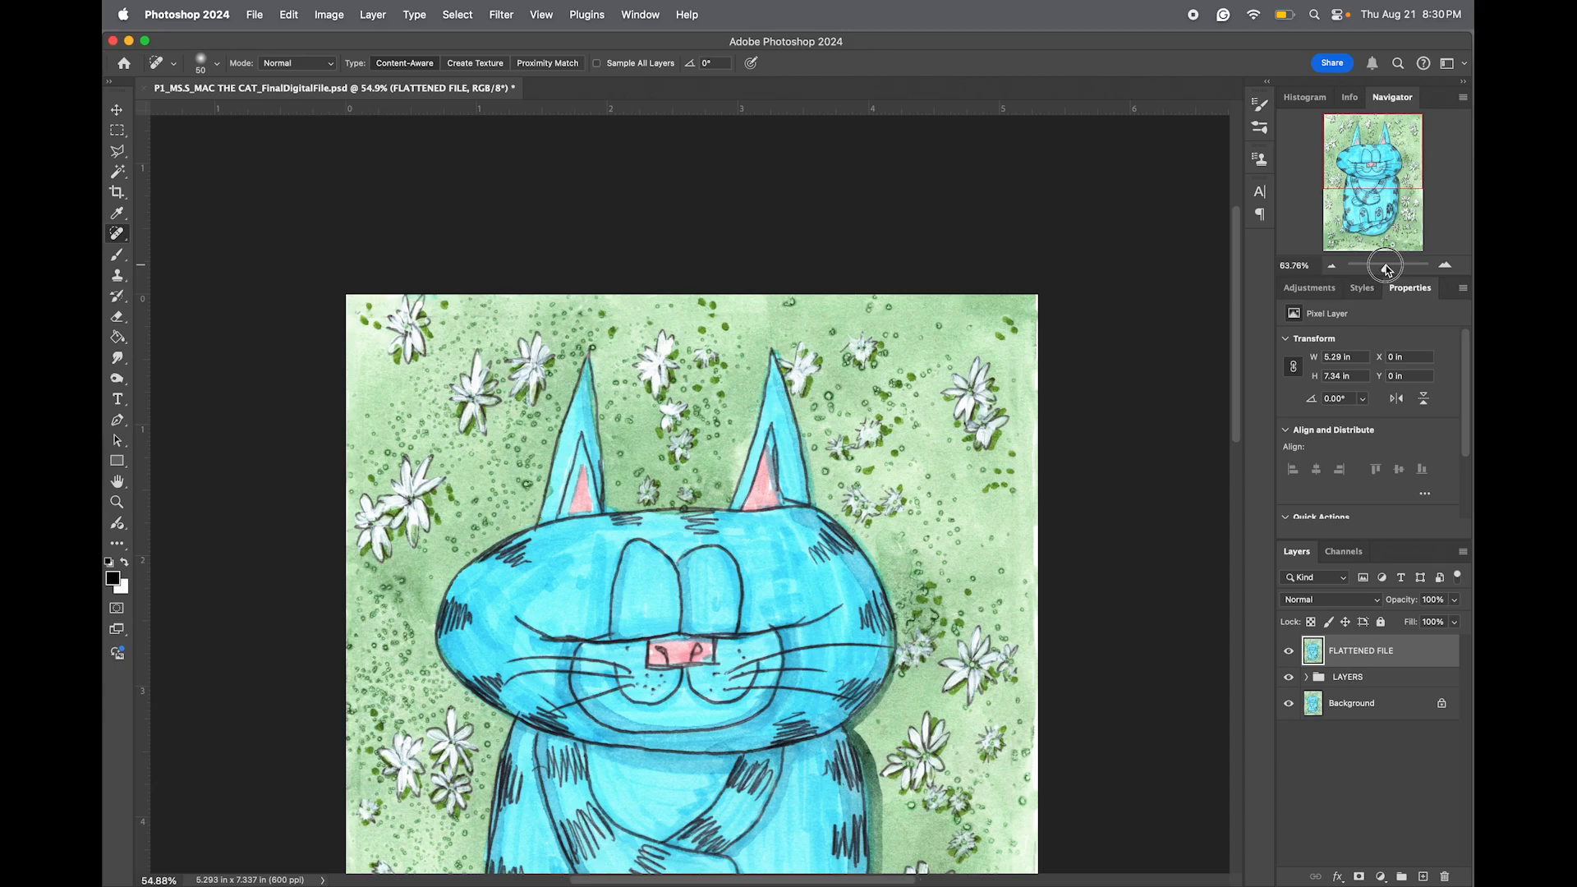
- Heal the remaining white marks along the lower half of the artwork's right edge with the Spot Healing Brush
{"action": "left_click_drag", "start_coordinate": [1394, 267], "coordinate": [1384, 269]}
{"action": "left_click_drag", "start_coordinate": [1372, 167], "coordinate": [1378, 188]}
{"action": "mouse_move", "coordinate": [914, 780]}
{"action": "left_mouse_down"}
{"action": "mouse_move", "coordinate": [914, 729]}
{"action": "mouse_move", "coordinate": [912, 849]}
{"action": "mouse_move", "coordinate": [913, 833]}
{"action": "left_mouse_up"}
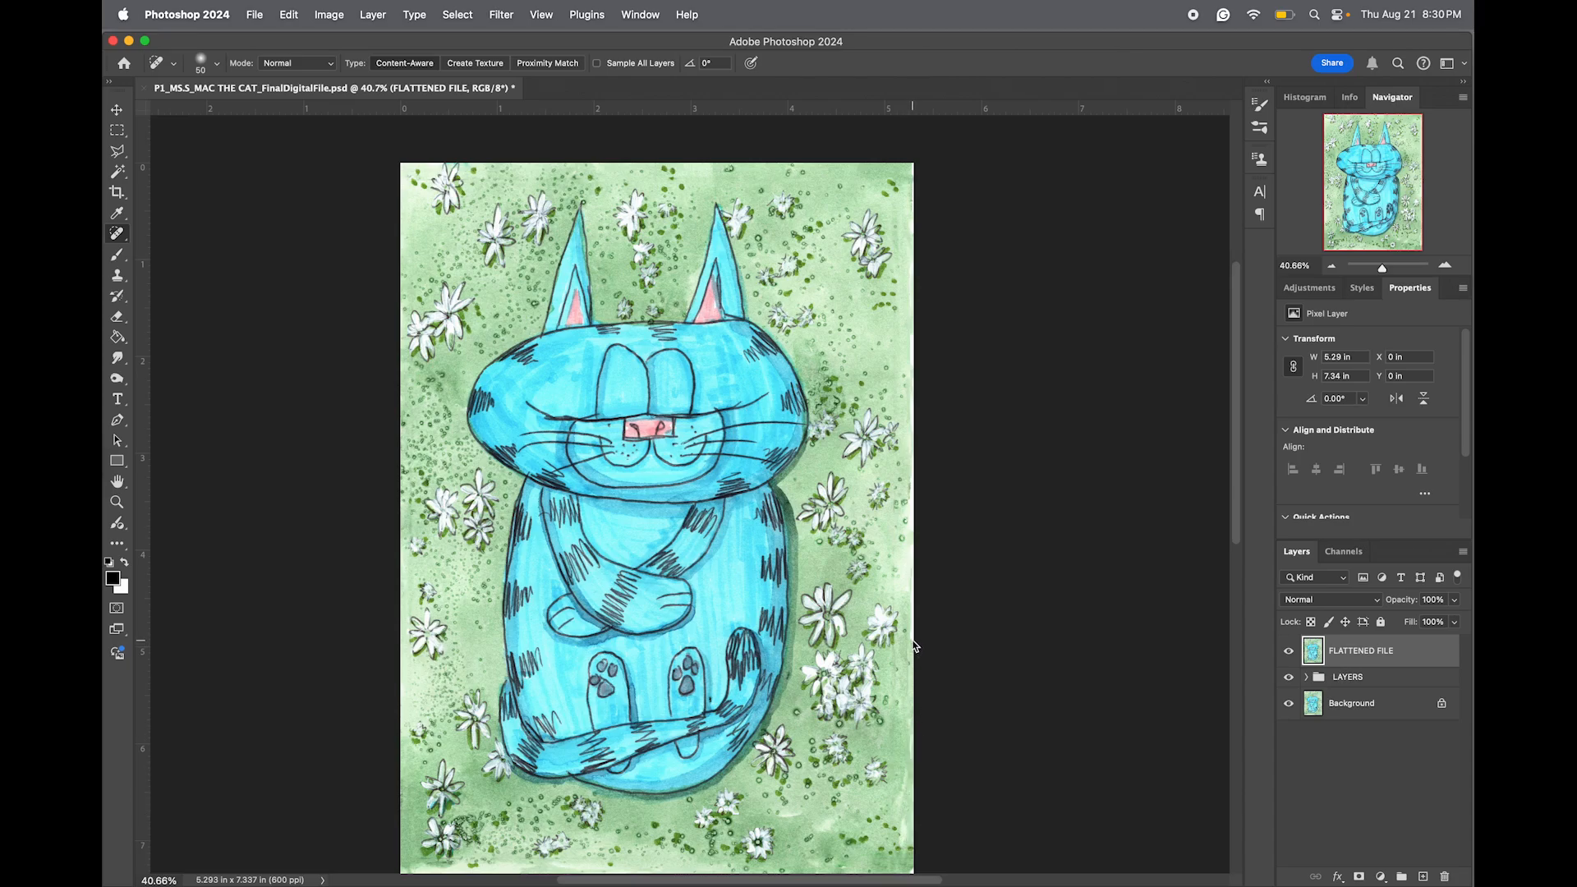
{"action": "left_click_drag", "start_coordinate": [912, 634], "coordinate": [913, 546]}
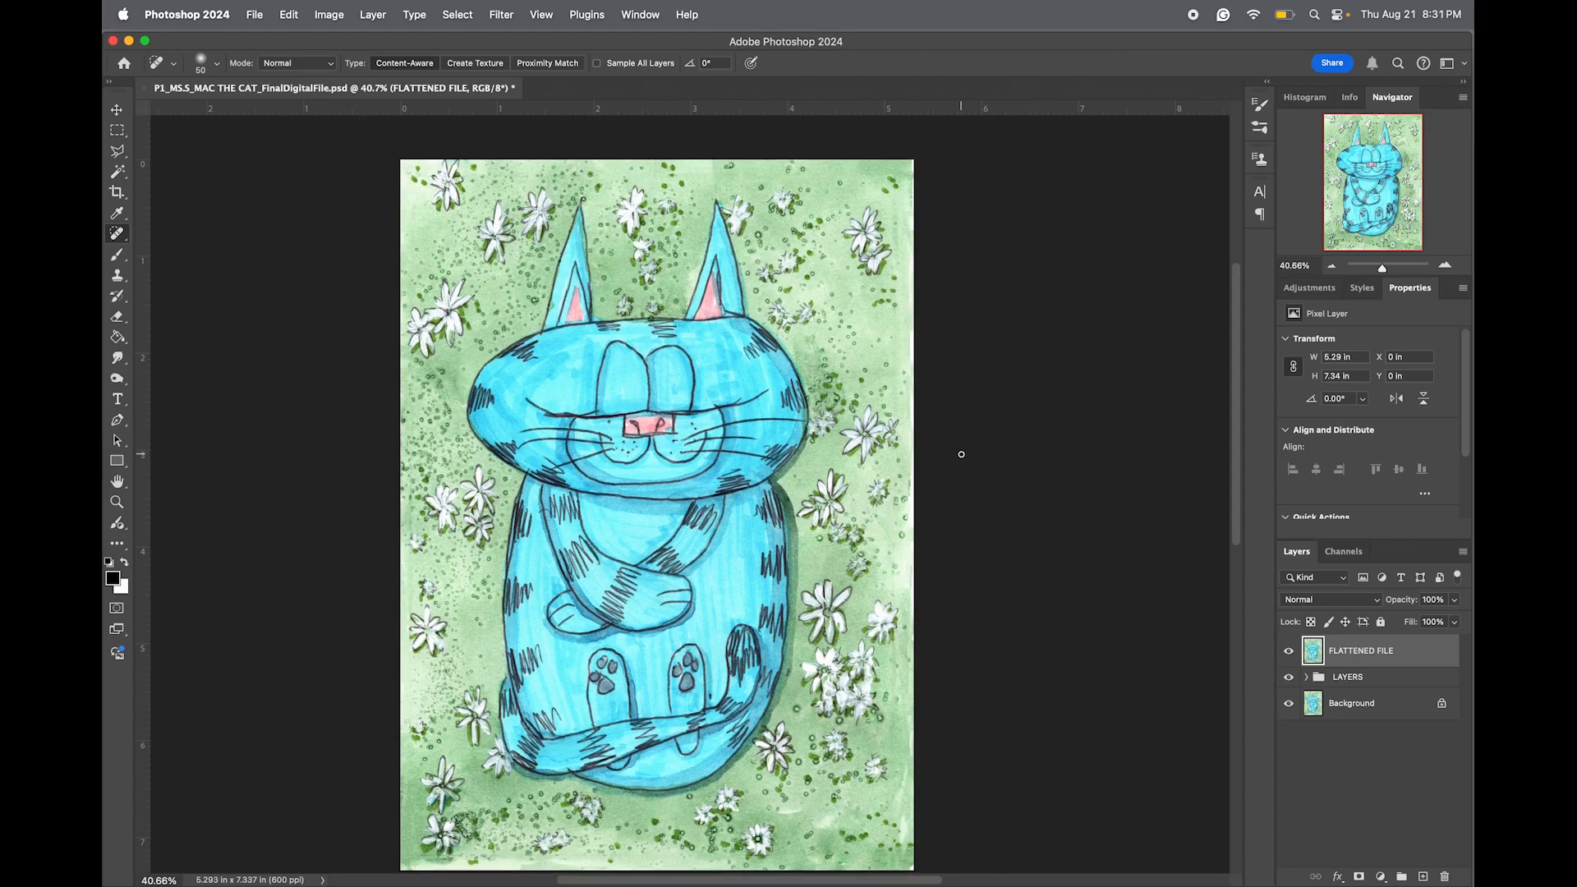
{"action": "scroll", "coordinate": [969, 476], "scroll_direction": "down", "scroll_amount": 3}
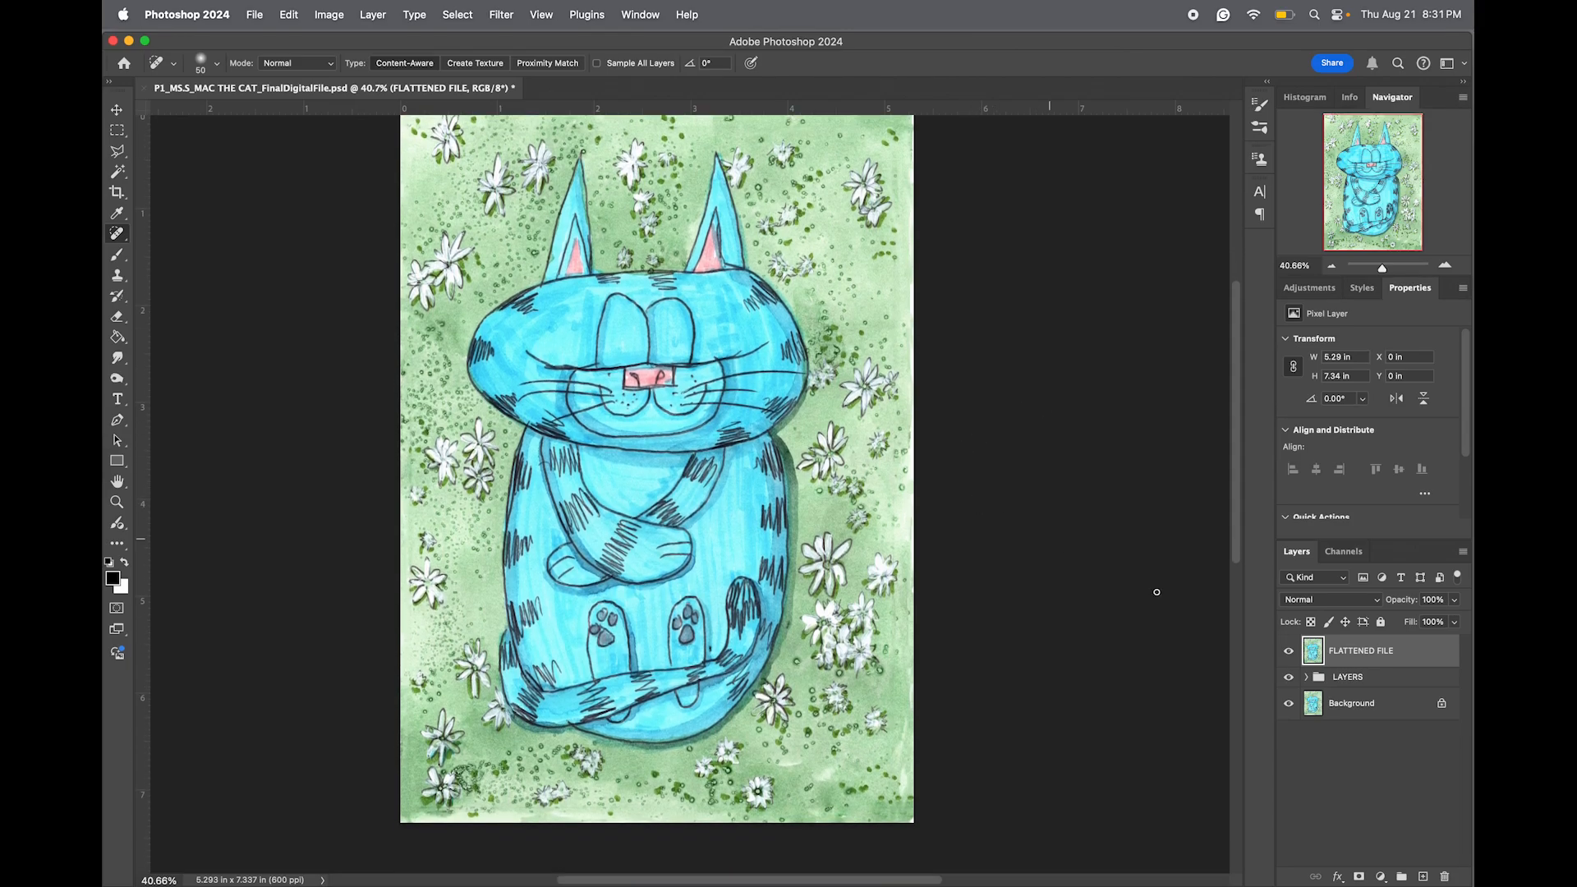
- Compare the retouched artwork with the original by toggling the FLATTENED FILE layer's visibility, leaving the layer shown
{"action": "left_click", "coordinate": [1288, 651]}
{"action": "left_click", "coordinate": [1289, 653]}
{"action": "left_click", "coordinate": [1288, 660]}
{"action": "left_click", "coordinate": [1288, 661]}
{"action": "left_click", "coordinate": [1288, 661]}
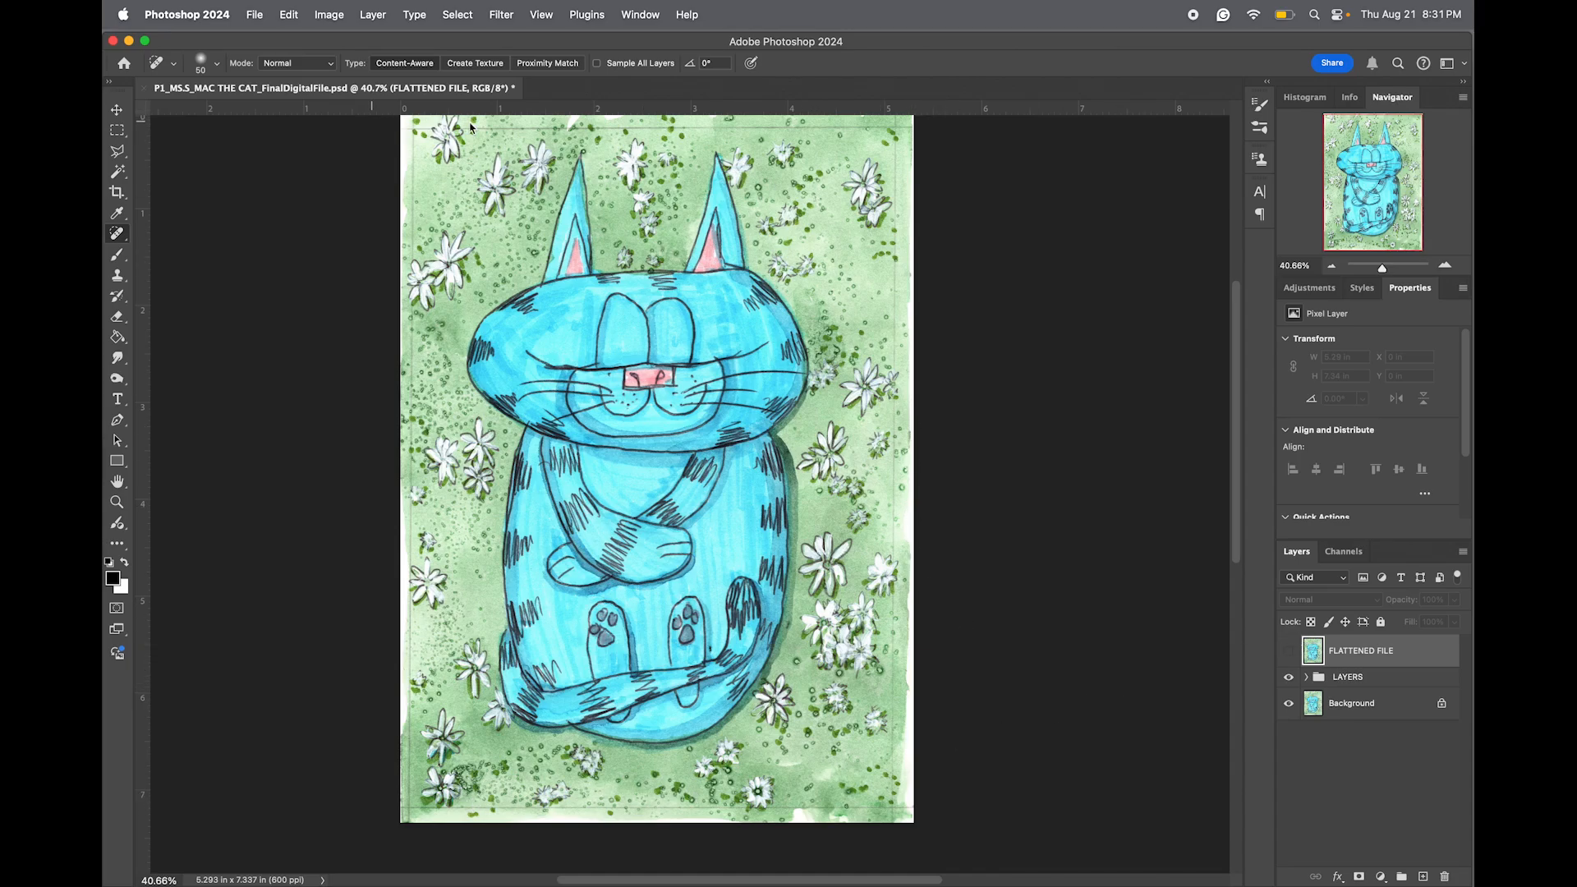
{"action": "left_click", "coordinate": [1289, 652]}
{"action": "left_click", "coordinate": [1289, 652]}
{"action": "left_click", "coordinate": [1289, 653]}
{"action": "left_click", "coordinate": [1289, 652]}
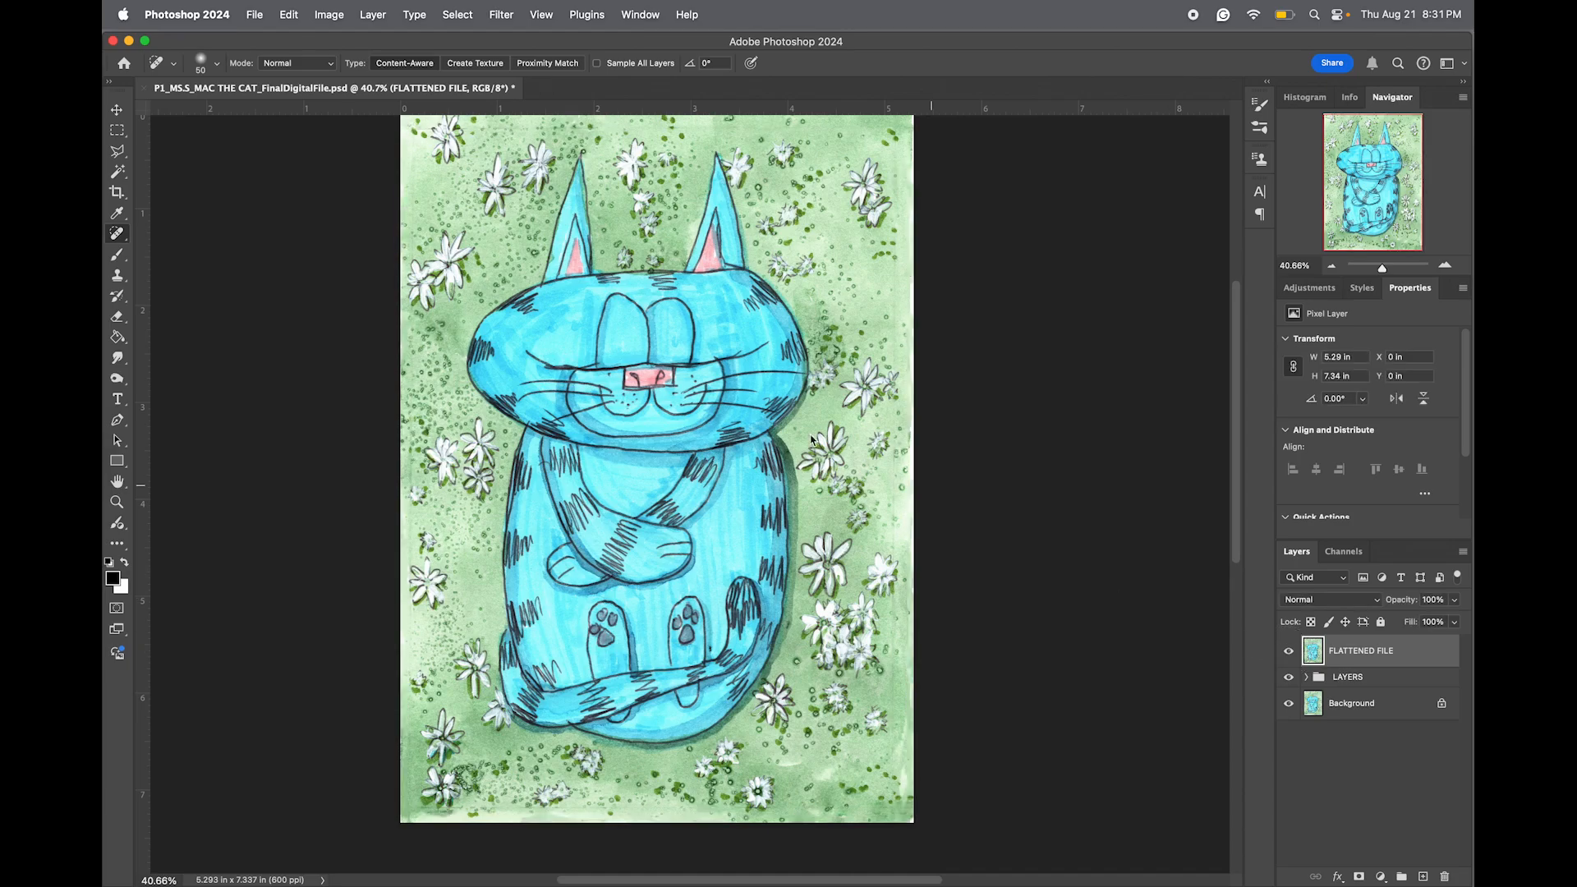
- Save the Photoshop file and save a JPEG copy in the 3_JPEG folder at maximum quality 12
{"action": "key", "text": "super+s"}
{"action": "left_click", "coordinate": [257, 16]}
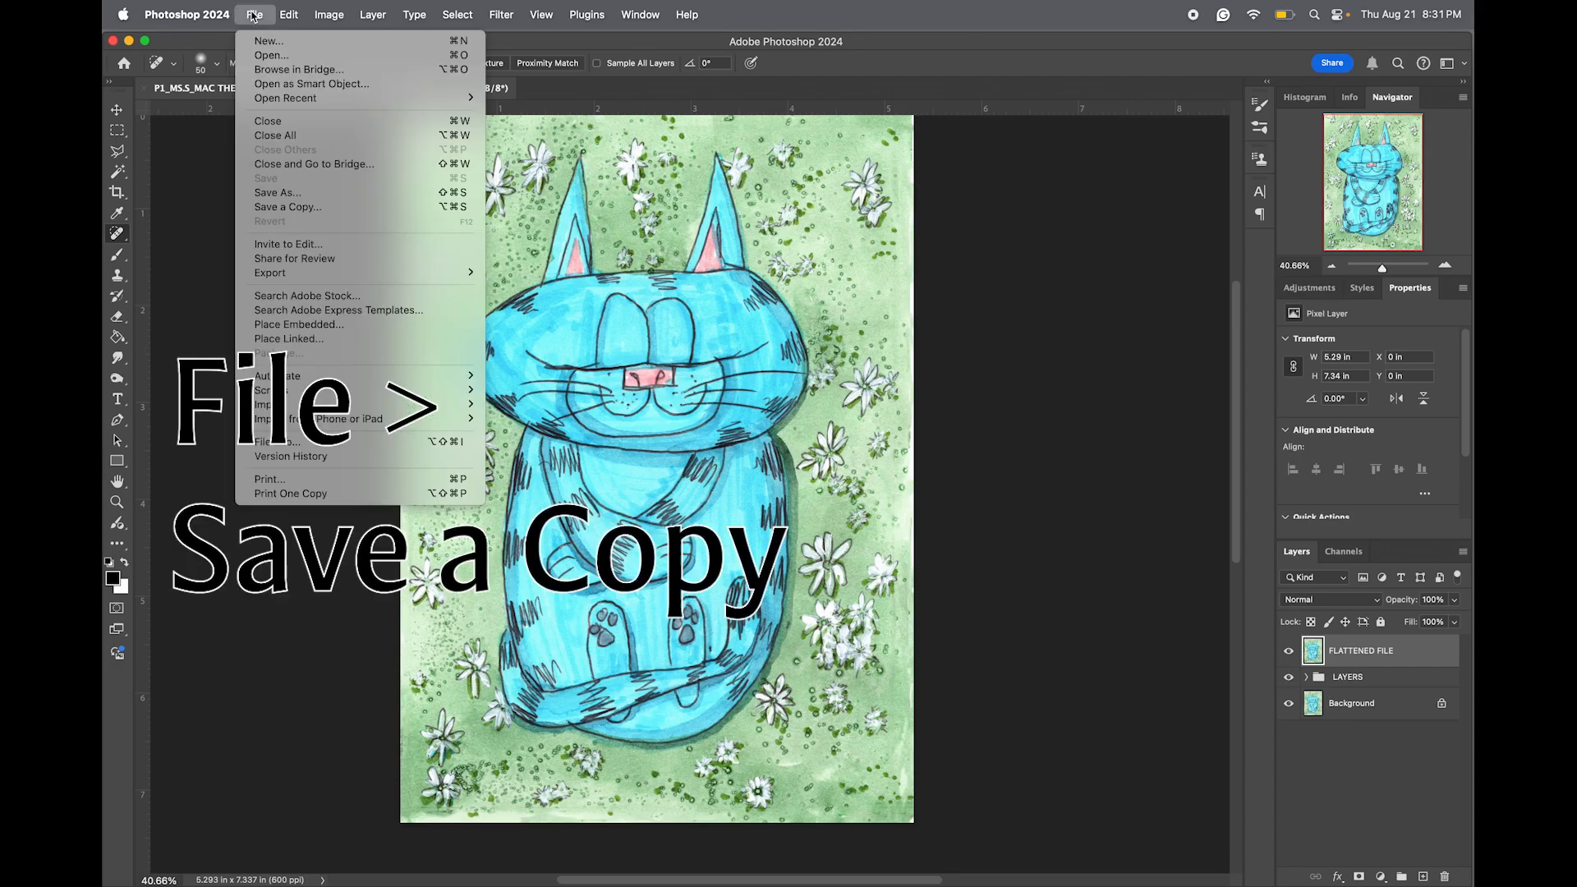
{"action": "left_click", "coordinate": [303, 210]}
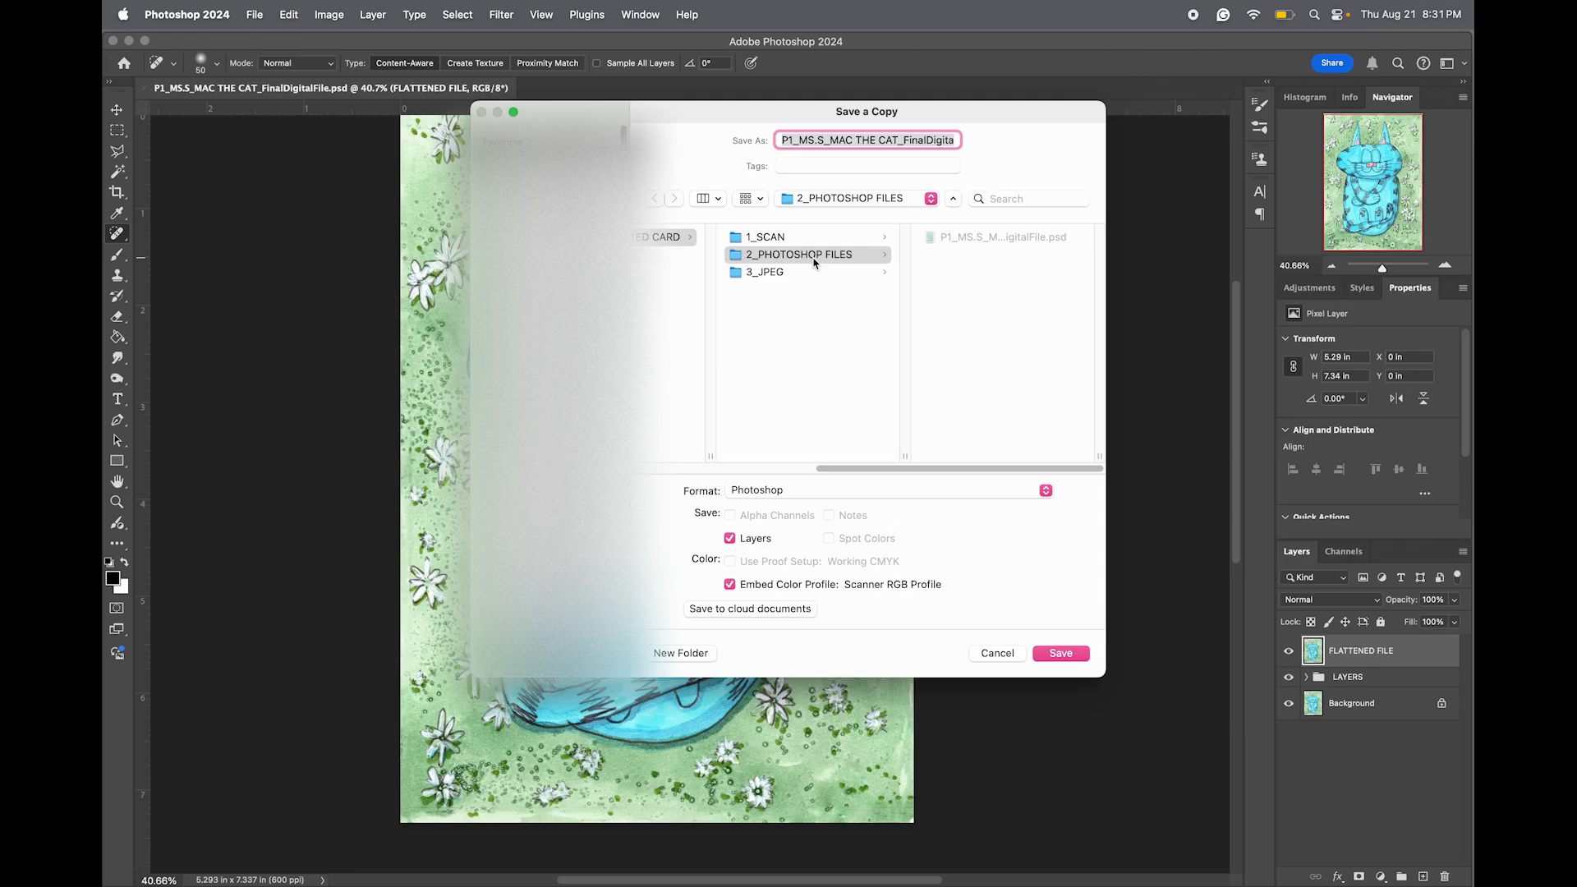
{"action": "left_click", "coordinate": [772, 274]}
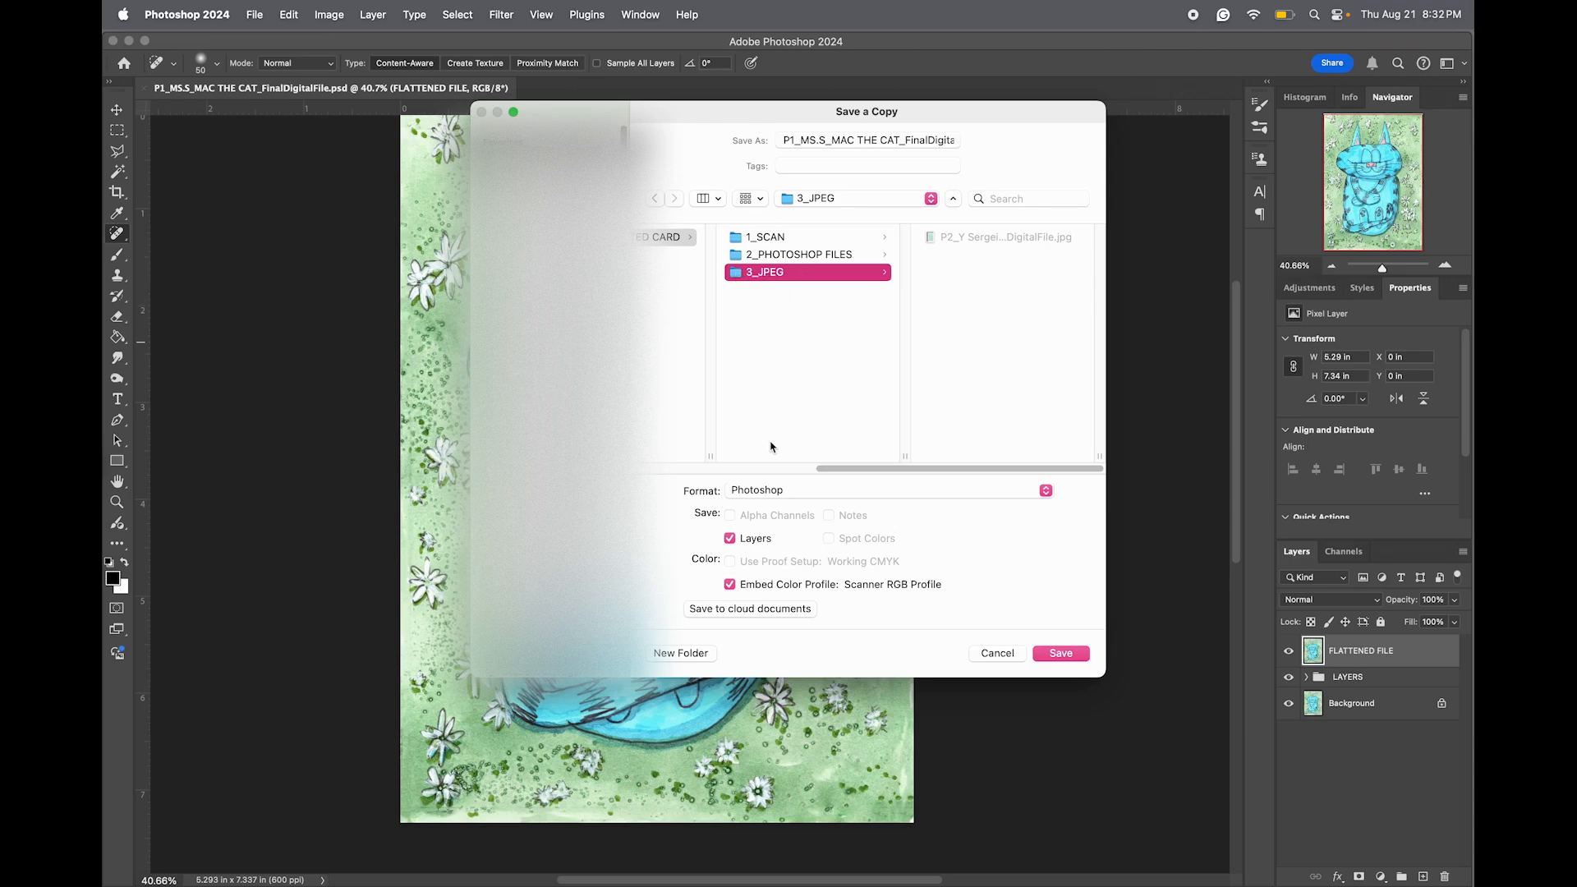
{"action": "left_click", "coordinate": [772, 493]}
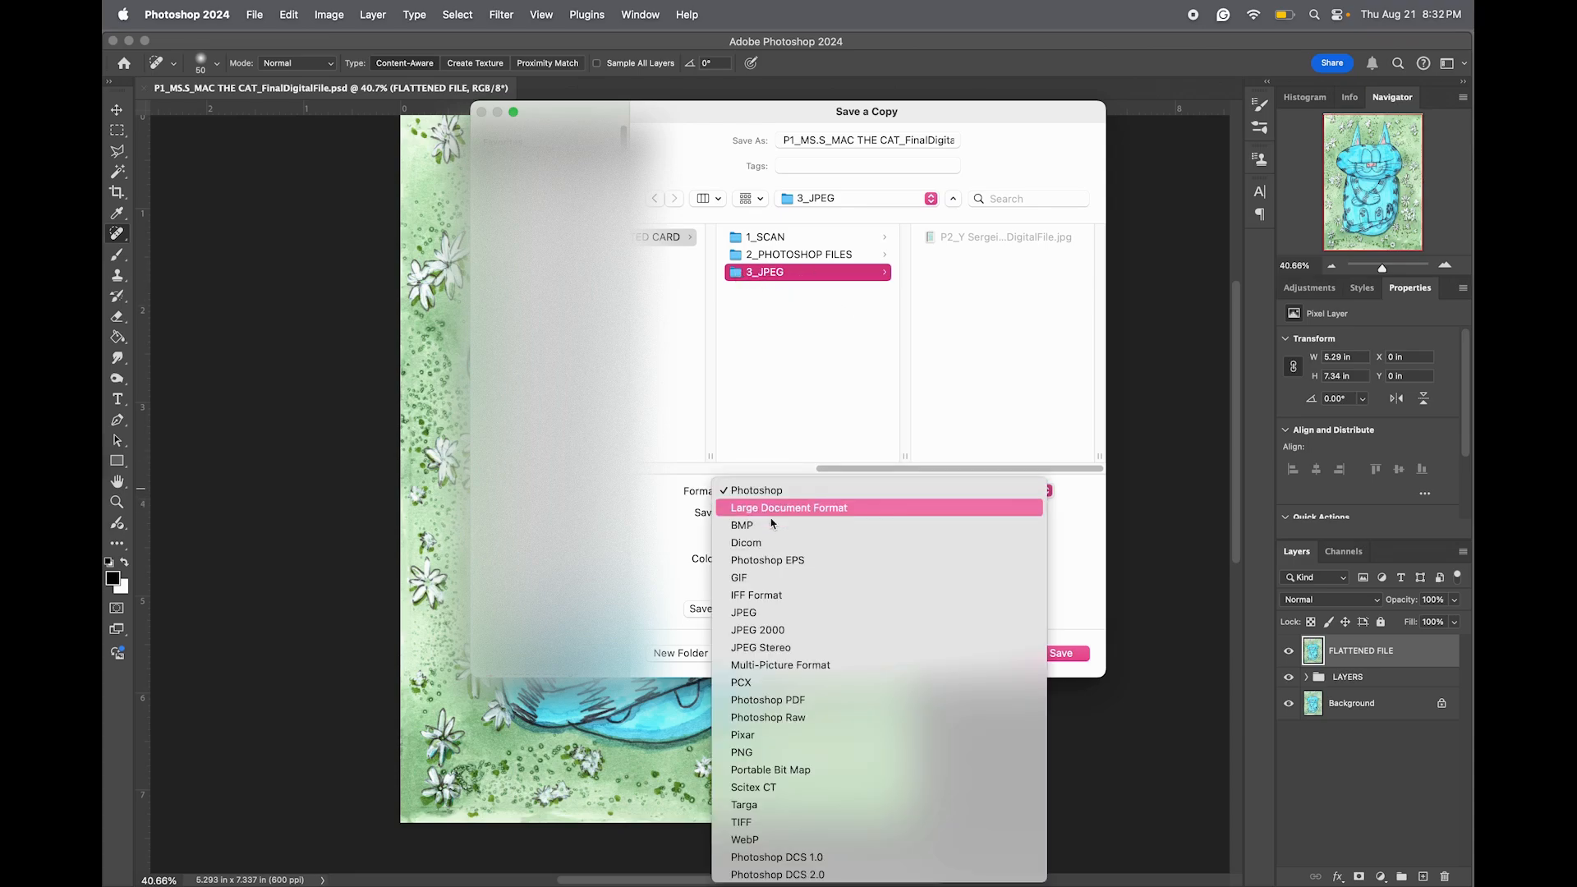
{"action": "left_click", "coordinate": [756, 616]}
{"action": "left_click", "coordinate": [1059, 654]}
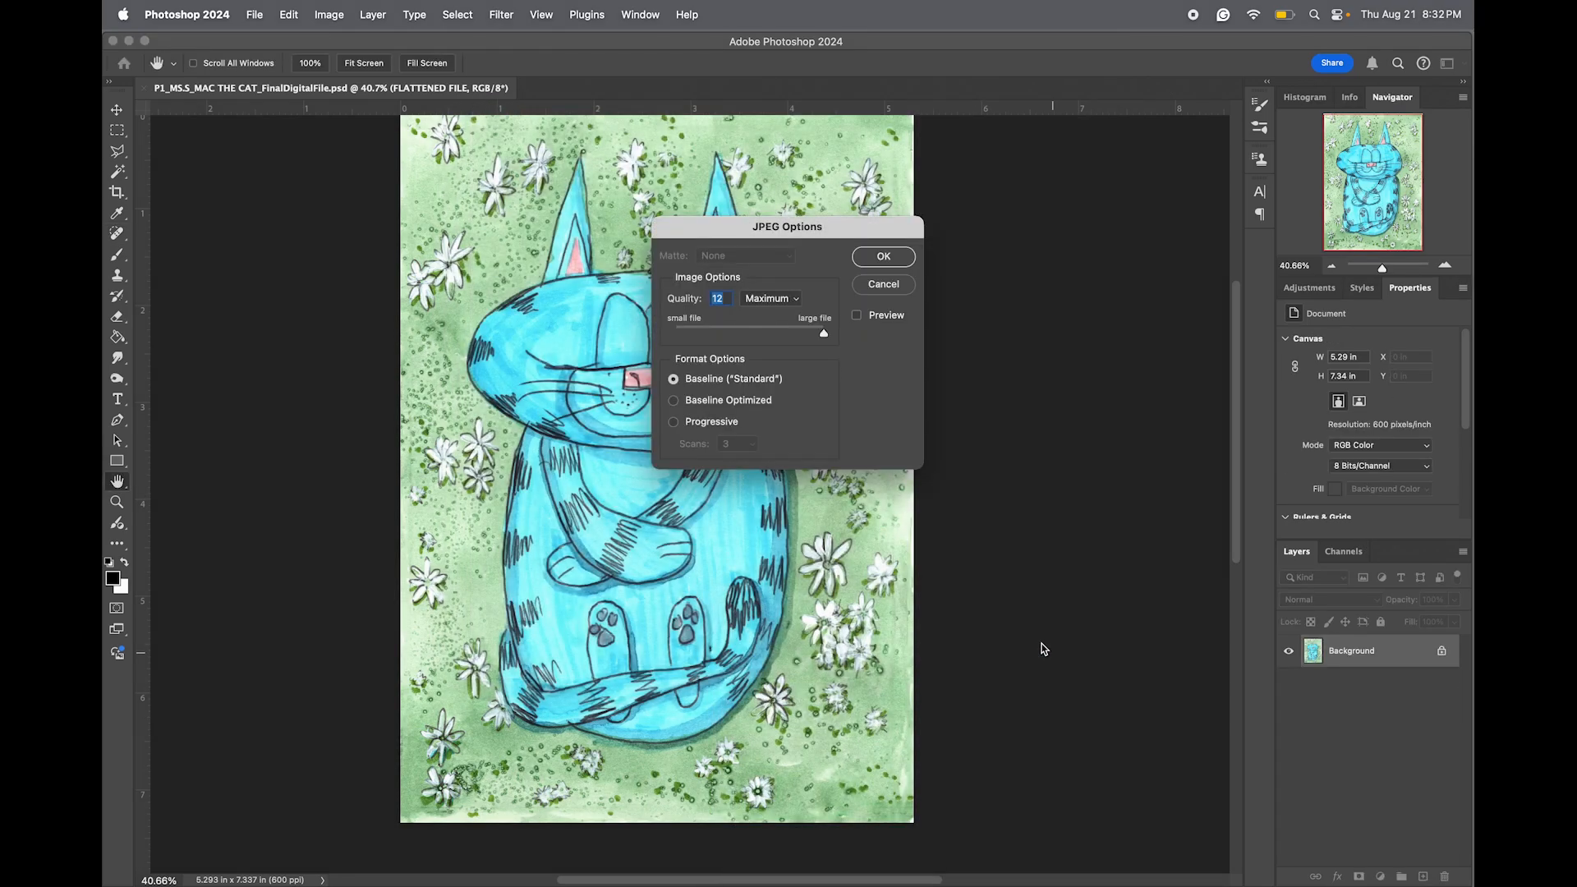
{"action": "left_click_drag", "start_coordinate": [826, 333], "coordinate": [891, 338]}
{"action": "left_click", "coordinate": [884, 257]}
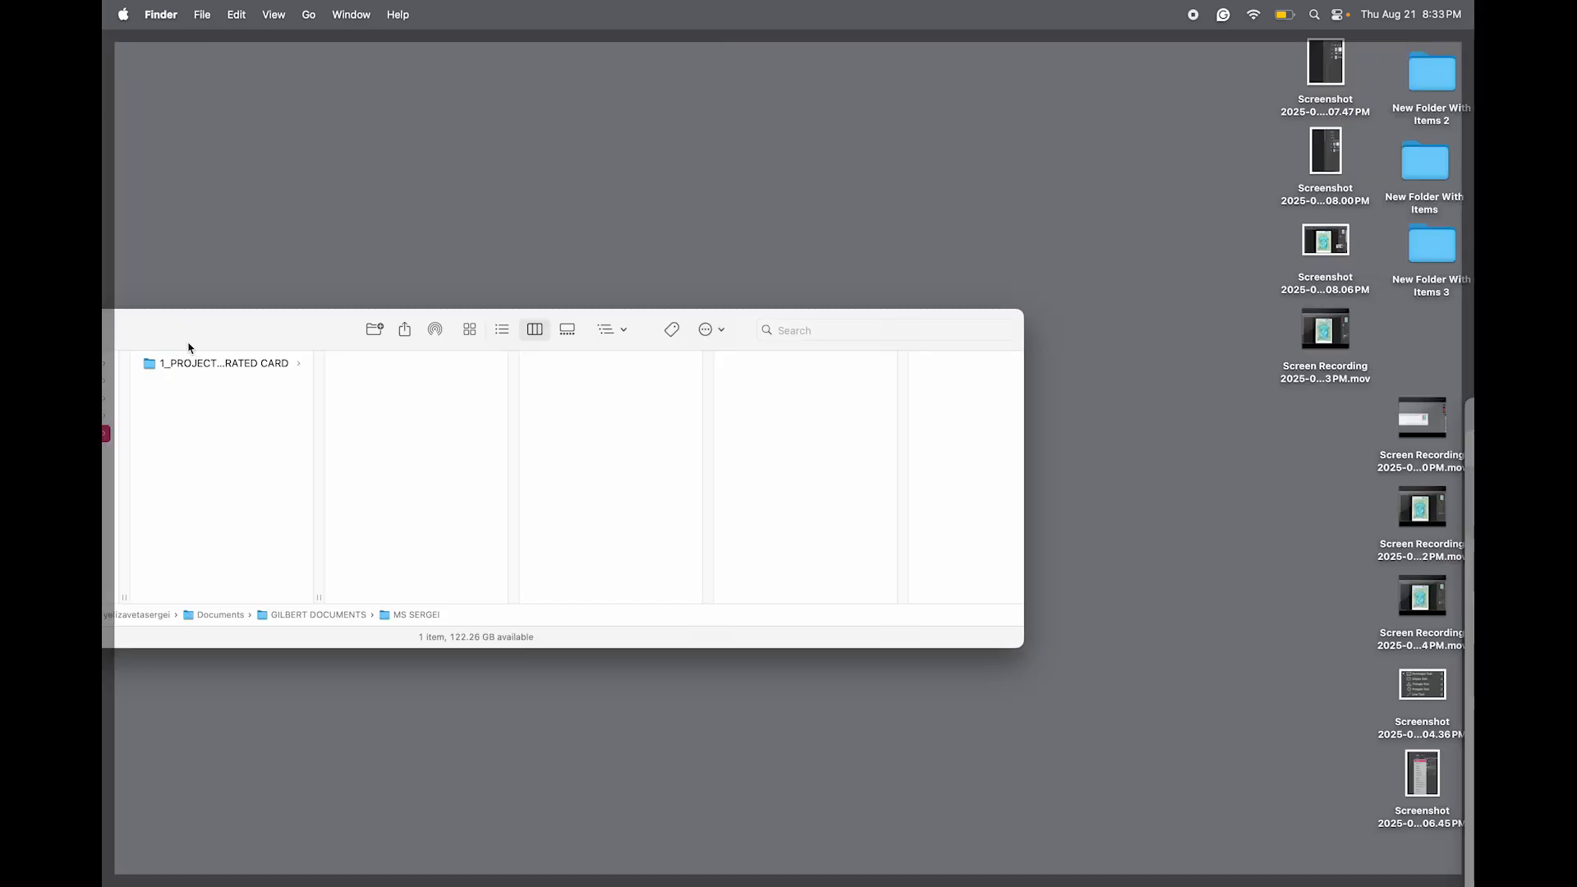
- Open the 3_JPEG folder inside the illustrated card project folder and widen its file column to show the full JPEG names
{"action": "left_click", "coordinate": [227, 363]}
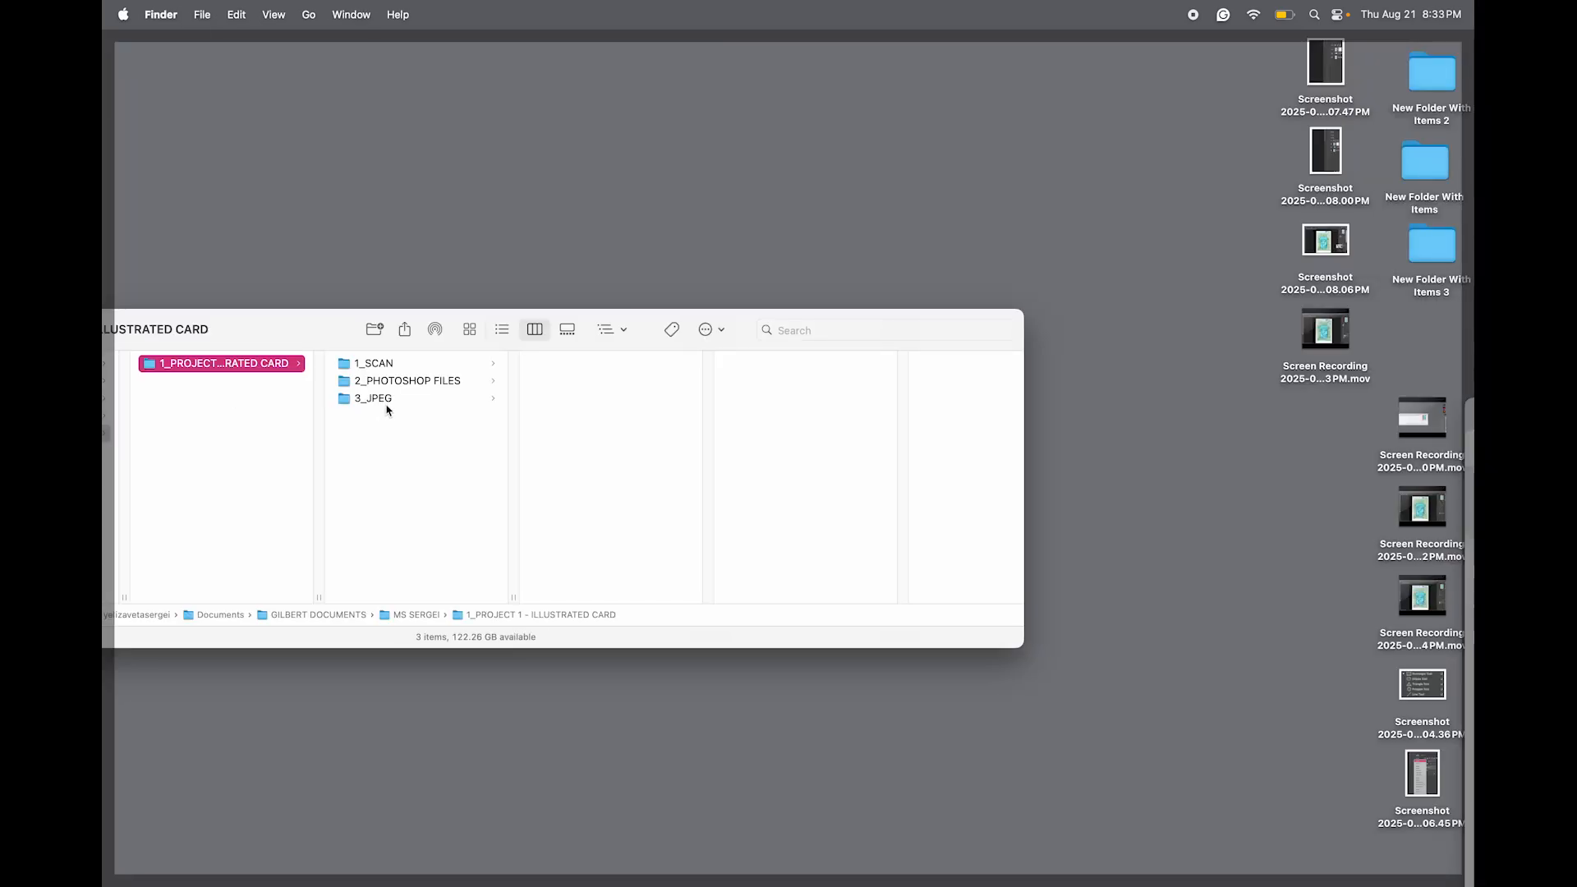
{"action": "left_click", "coordinate": [389, 403]}
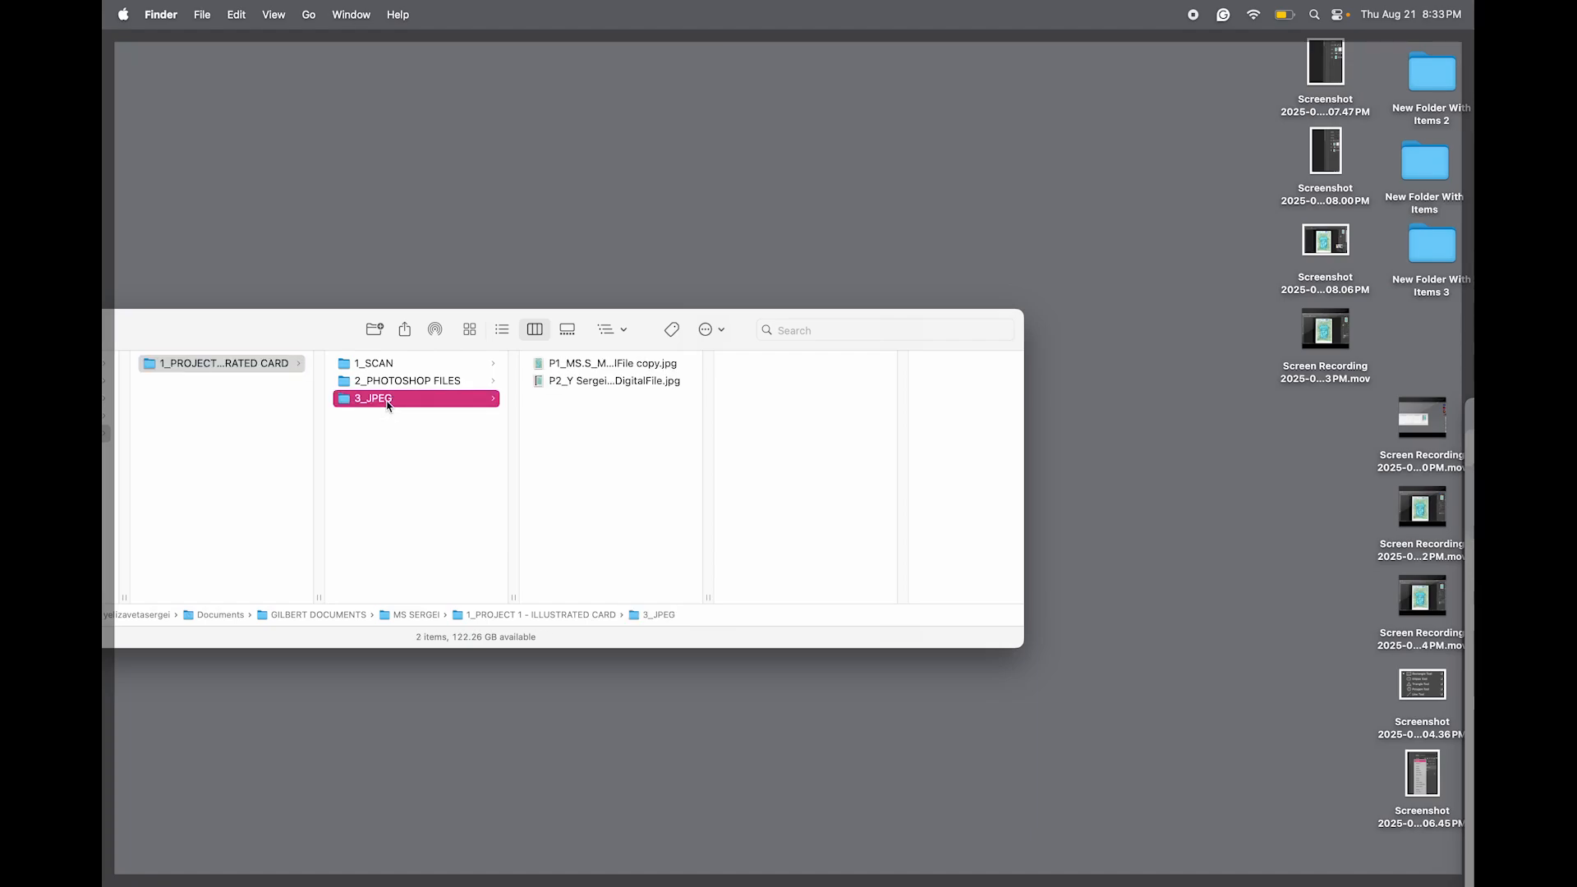
{"action": "left_click", "coordinate": [651, 367]}
{"action": "left_click_drag", "start_coordinate": [711, 606], "coordinate": [917, 588]}
{"action": "left_click", "coordinate": [657, 384]}
- Rename the retouched JPEG as P1_MS.S_MAC THE CAT_FinalDigitalFile.jpg by removing the word "copy"
{"action": "left_click", "coordinate": [635, 365]}
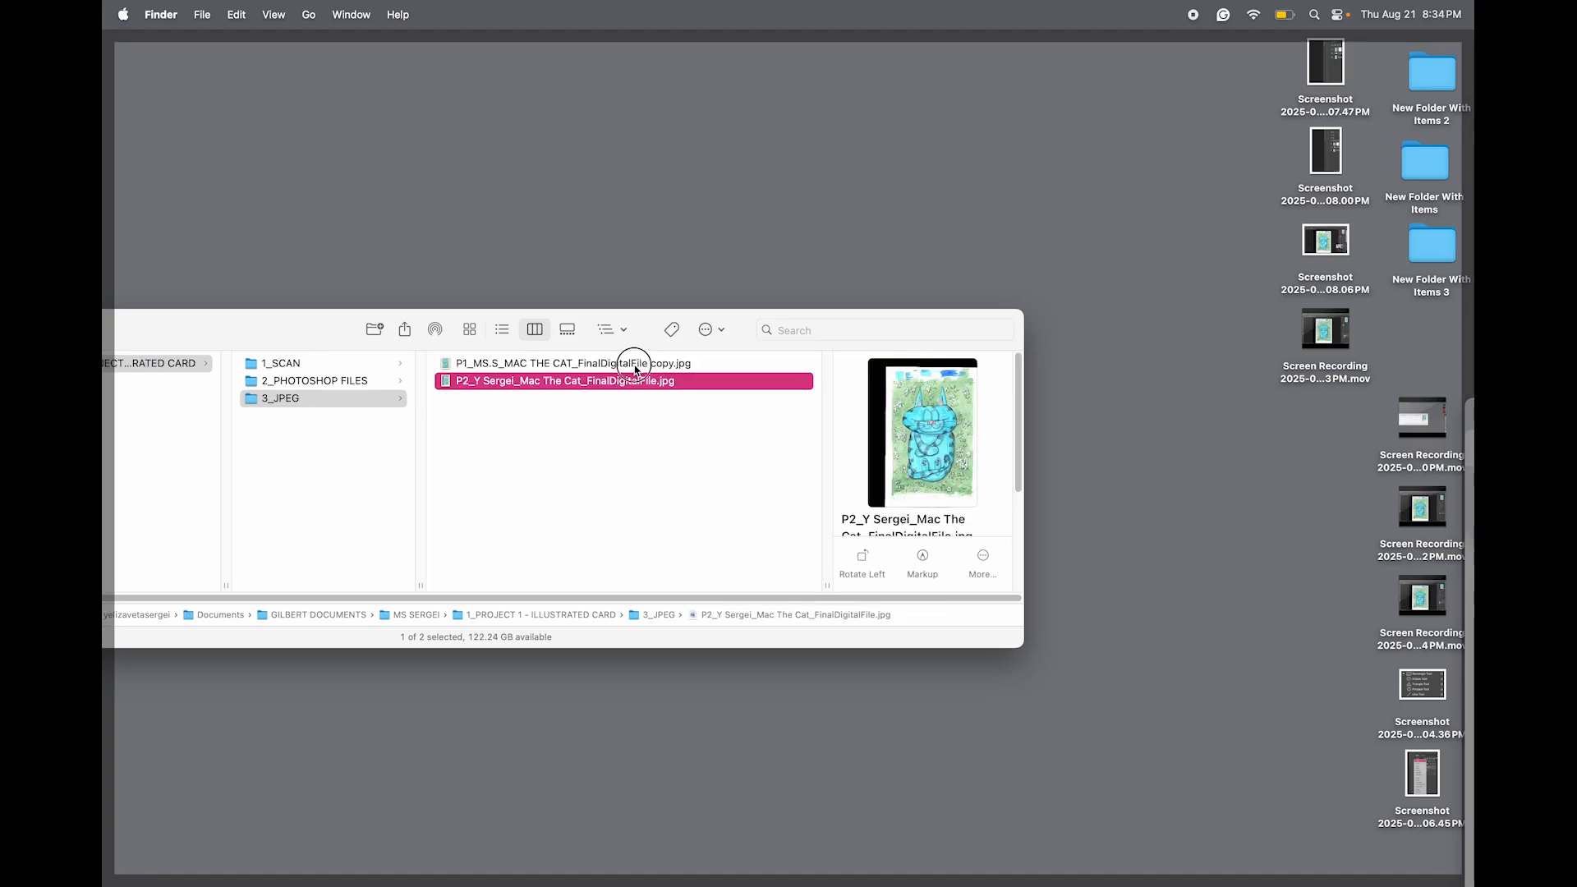
{"action": "left_click", "coordinate": [634, 365]}
{"action": "left_click", "coordinate": [662, 365]}
{"action": "key", "text": "BackSpace"}
{"action": "key", "text": "BackSpace"}
{"action": "key", "text": "Delete"}
{"action": "key", "text": "Delete"}
{"action": "key", "text": "Delete"}
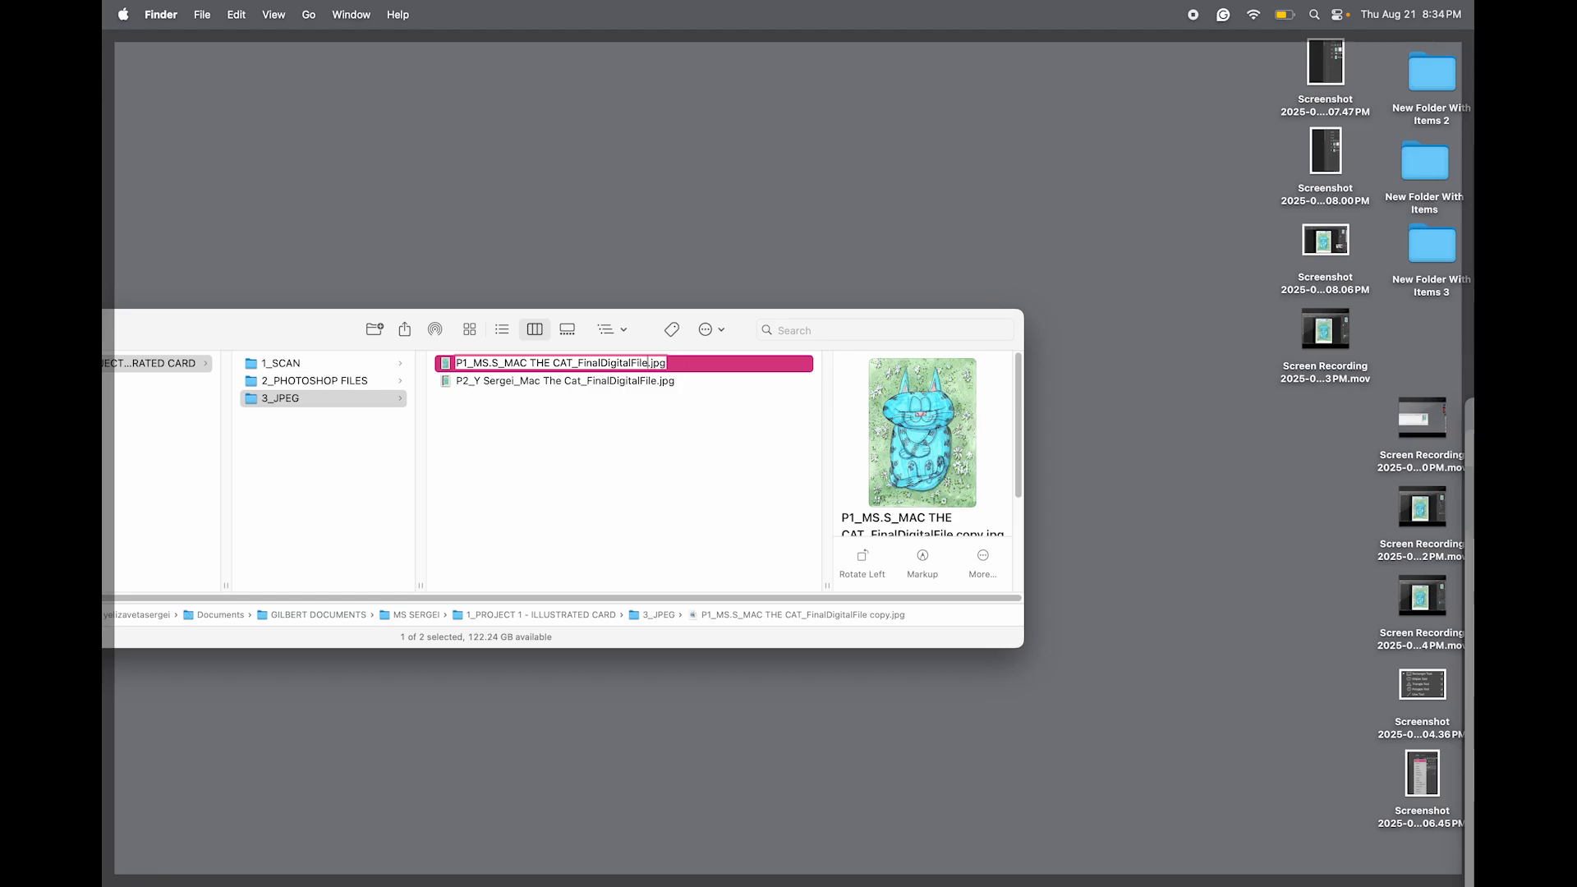
{"action": "left_click", "coordinate": [695, 367]}
{"action": "left_click", "coordinate": [576, 367]}
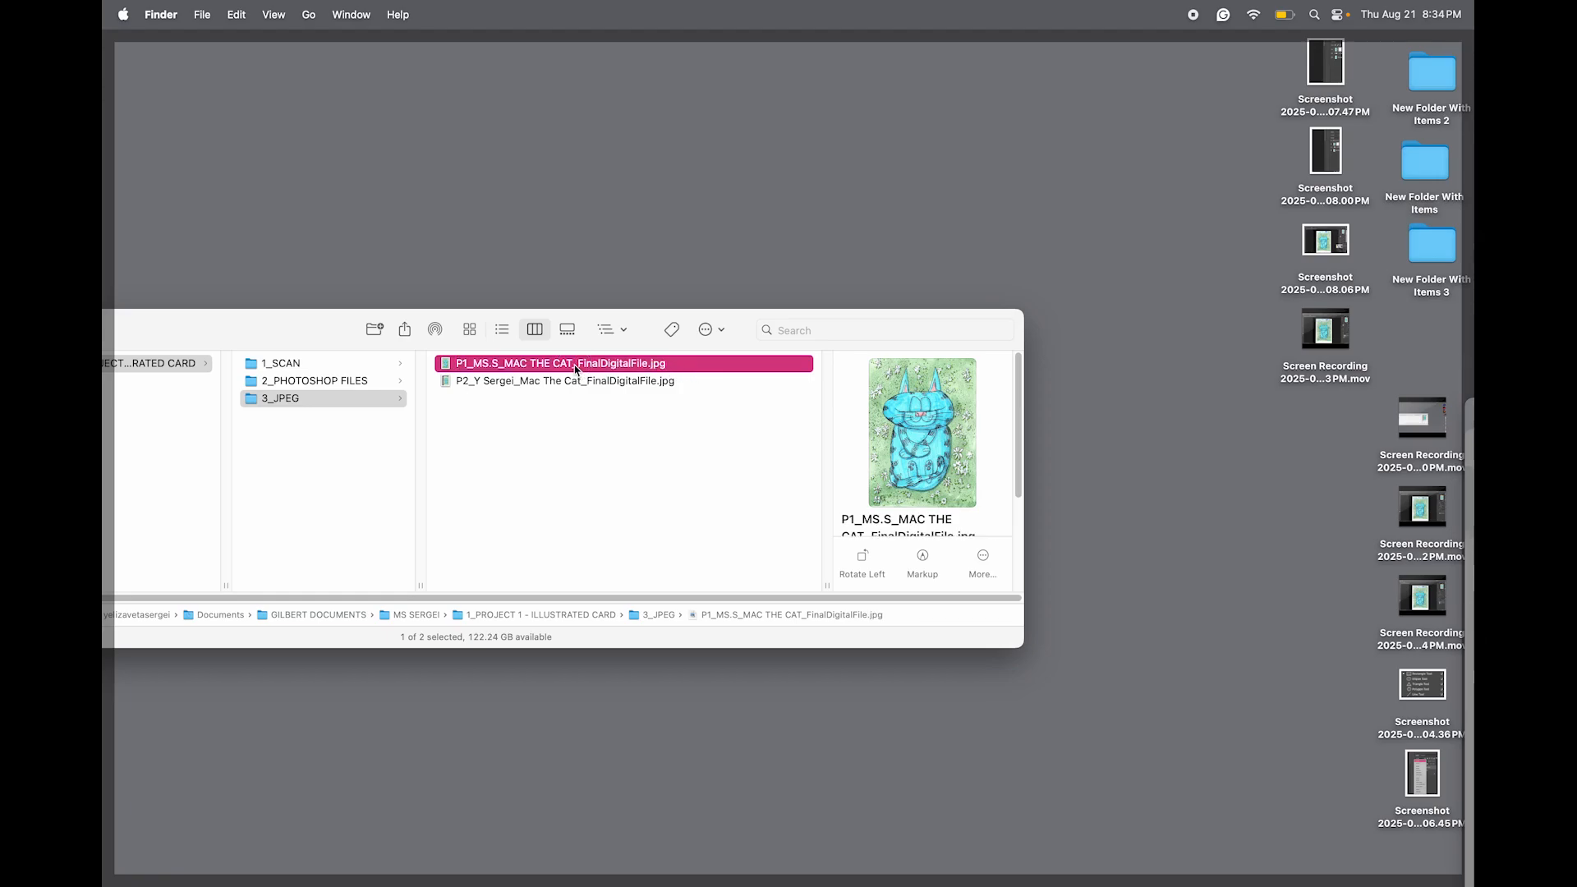
- Open the P1 JPEG in Preview, inspect the cat's face up close, quit Preview and reopen the image at full view
{"action": "double_click", "coordinate": [574, 366]}
{"action": "left_click_drag", "start_coordinate": [549, 52], "coordinate": [780, 43]}
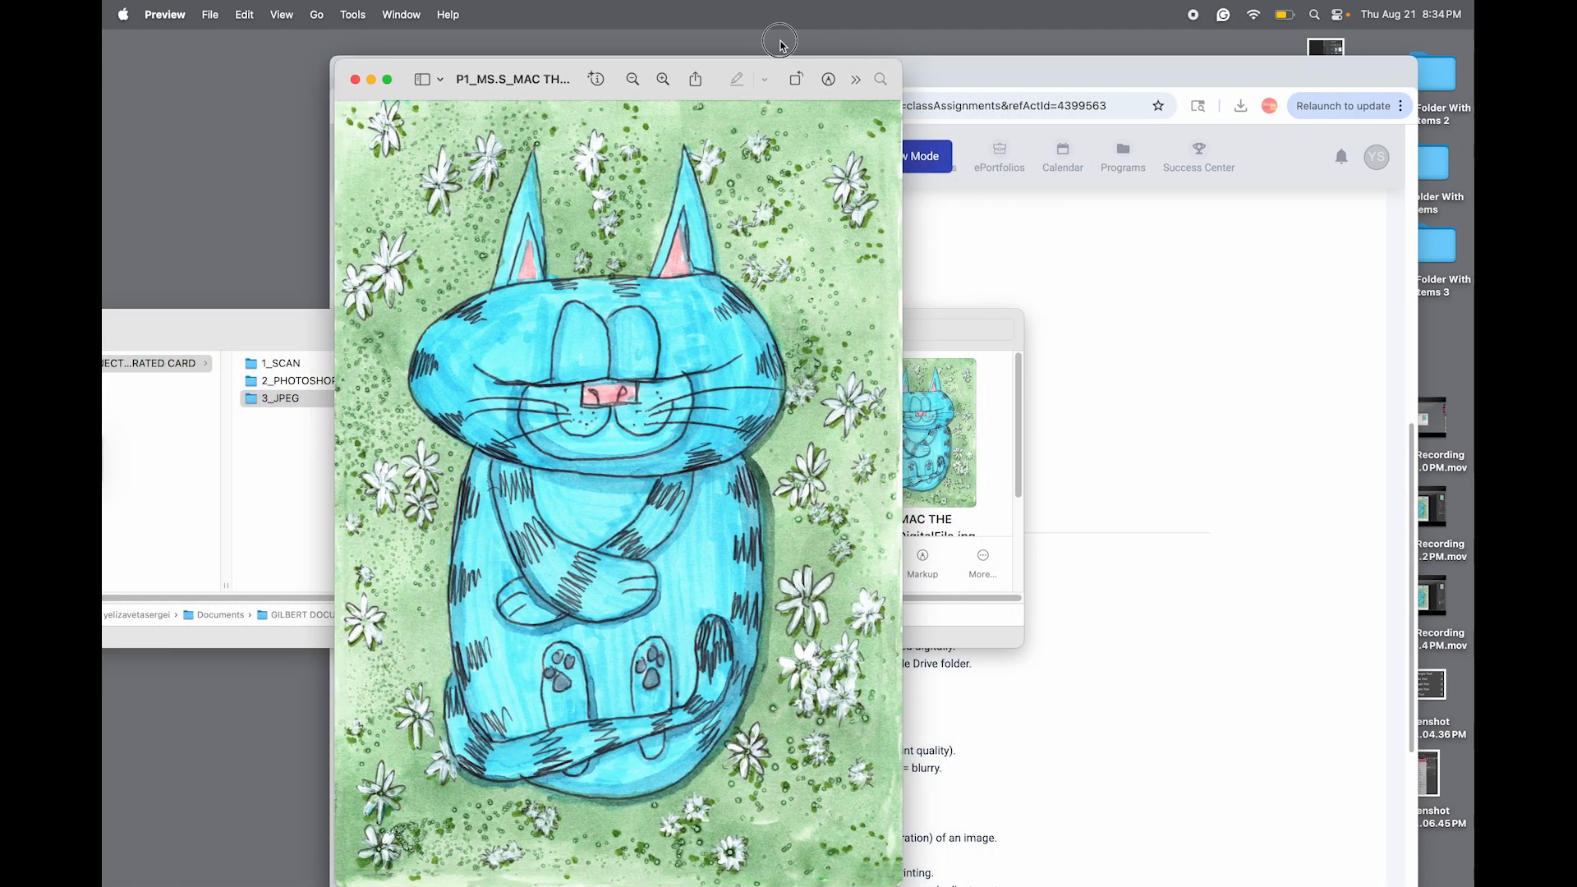
{"action": "left_click", "coordinate": [662, 80]}
{"action": "left_click", "coordinate": [663, 80]}
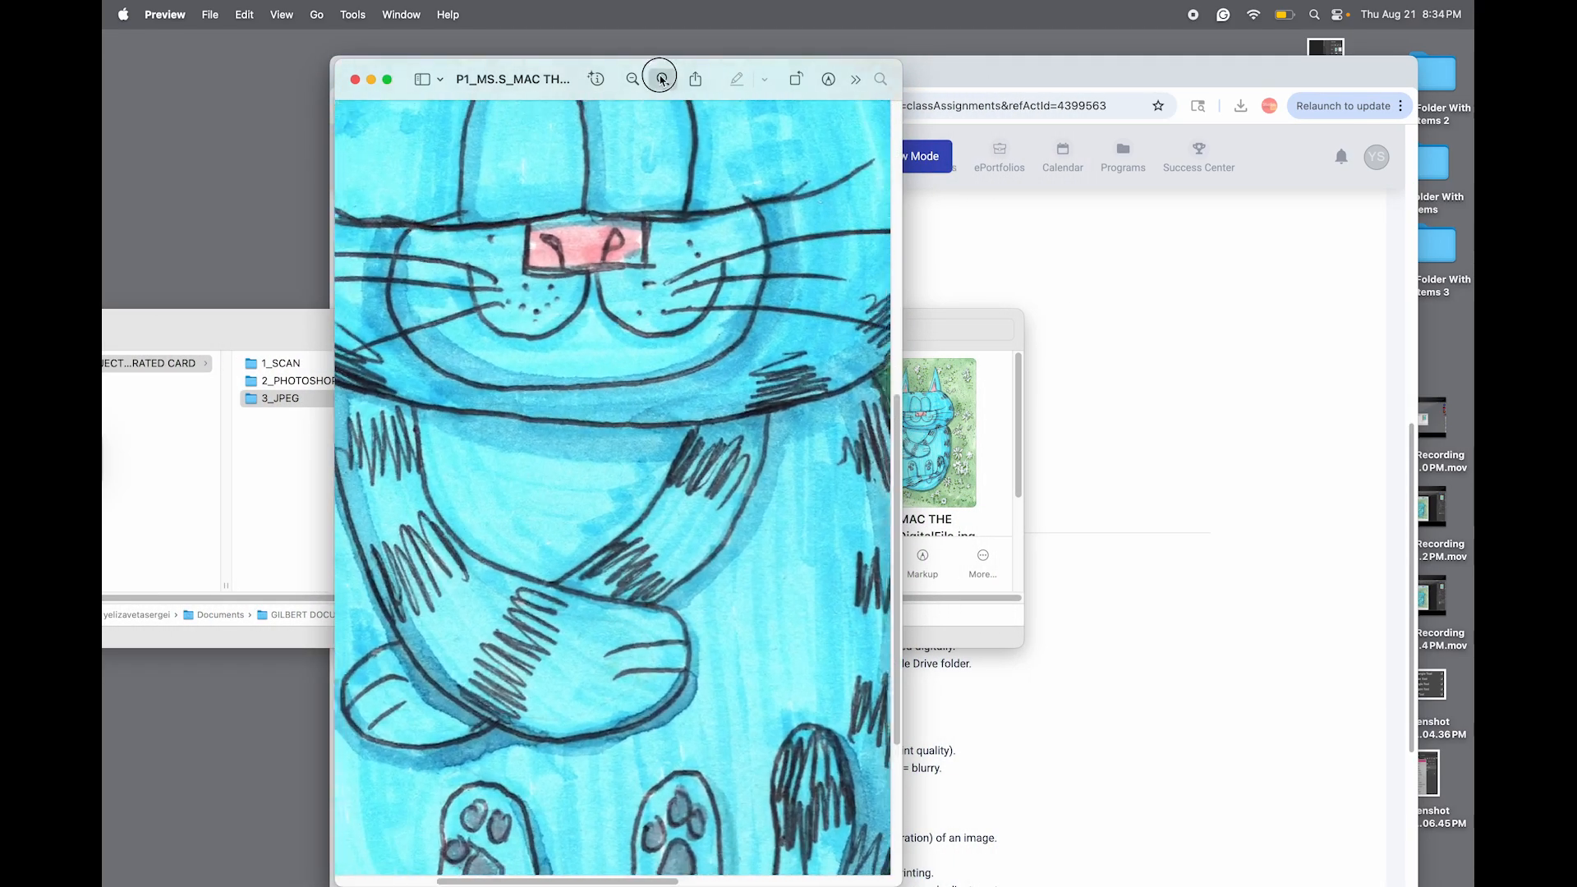
{"action": "left_click", "coordinate": [662, 80]}
{"action": "left_click", "coordinate": [662, 83]}
{"action": "scroll", "coordinate": [680, 373], "scroll_direction": "up", "scroll_amount": 10}
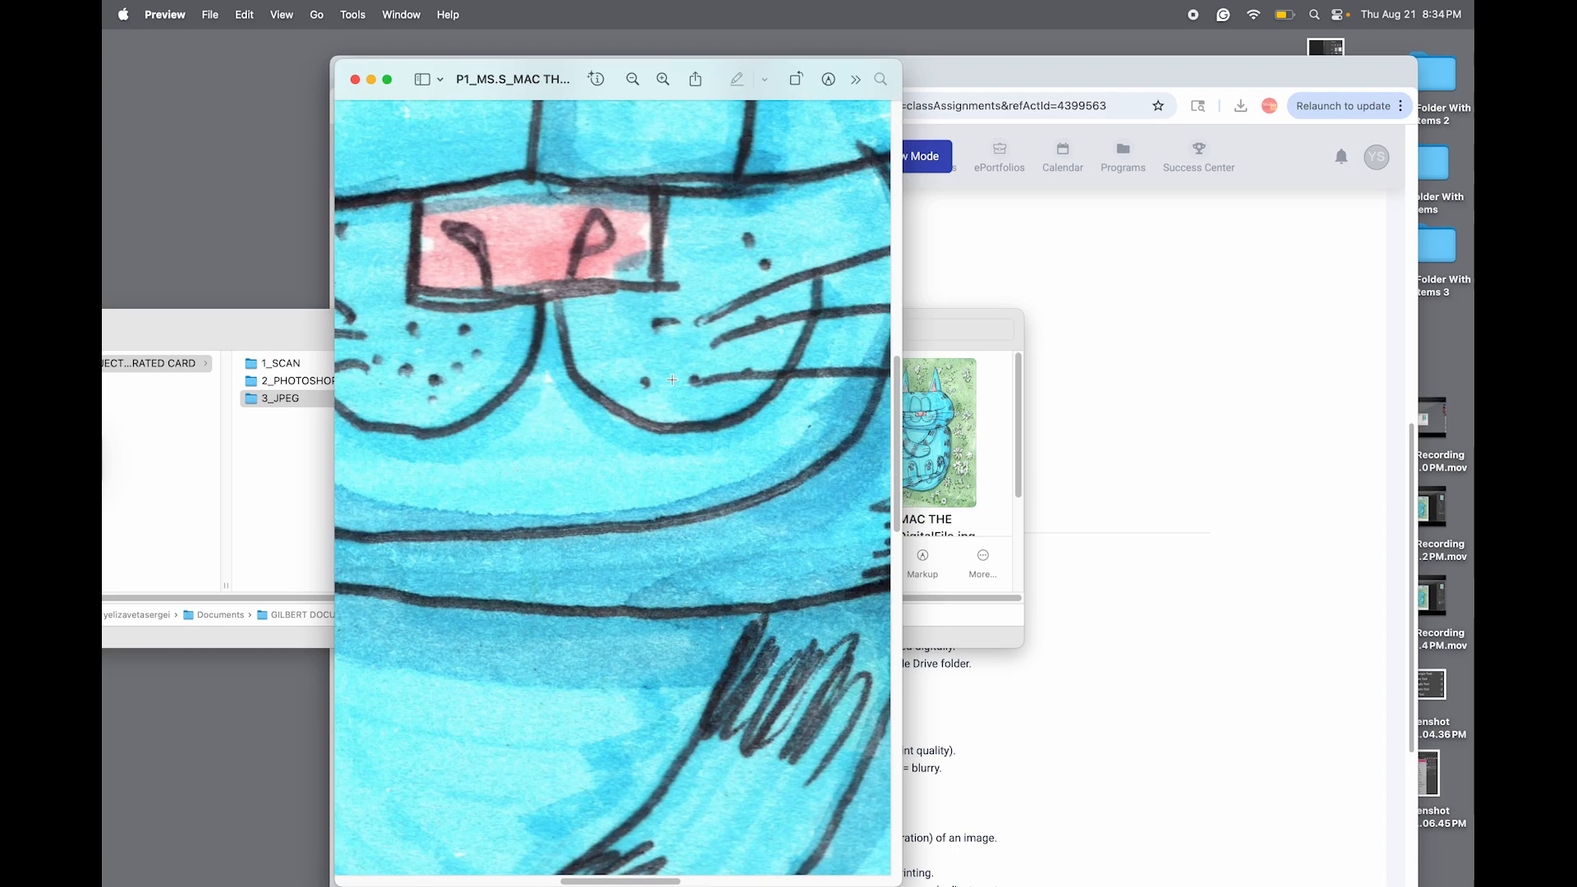
{"action": "key", "text": "super+q"}
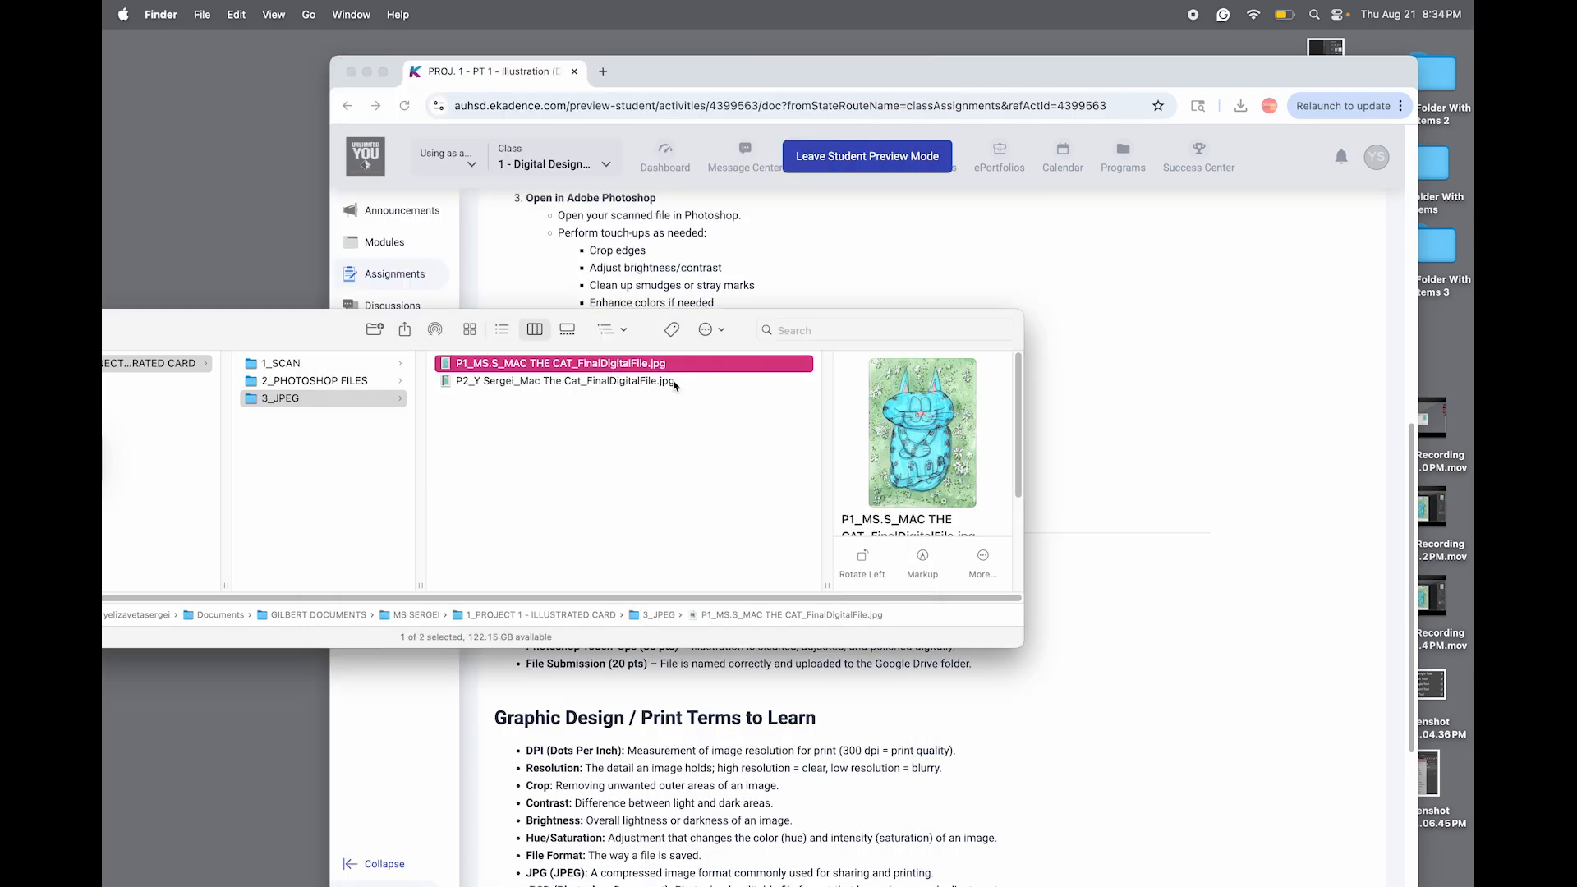
{"action": "double_click", "coordinate": [539, 367]}
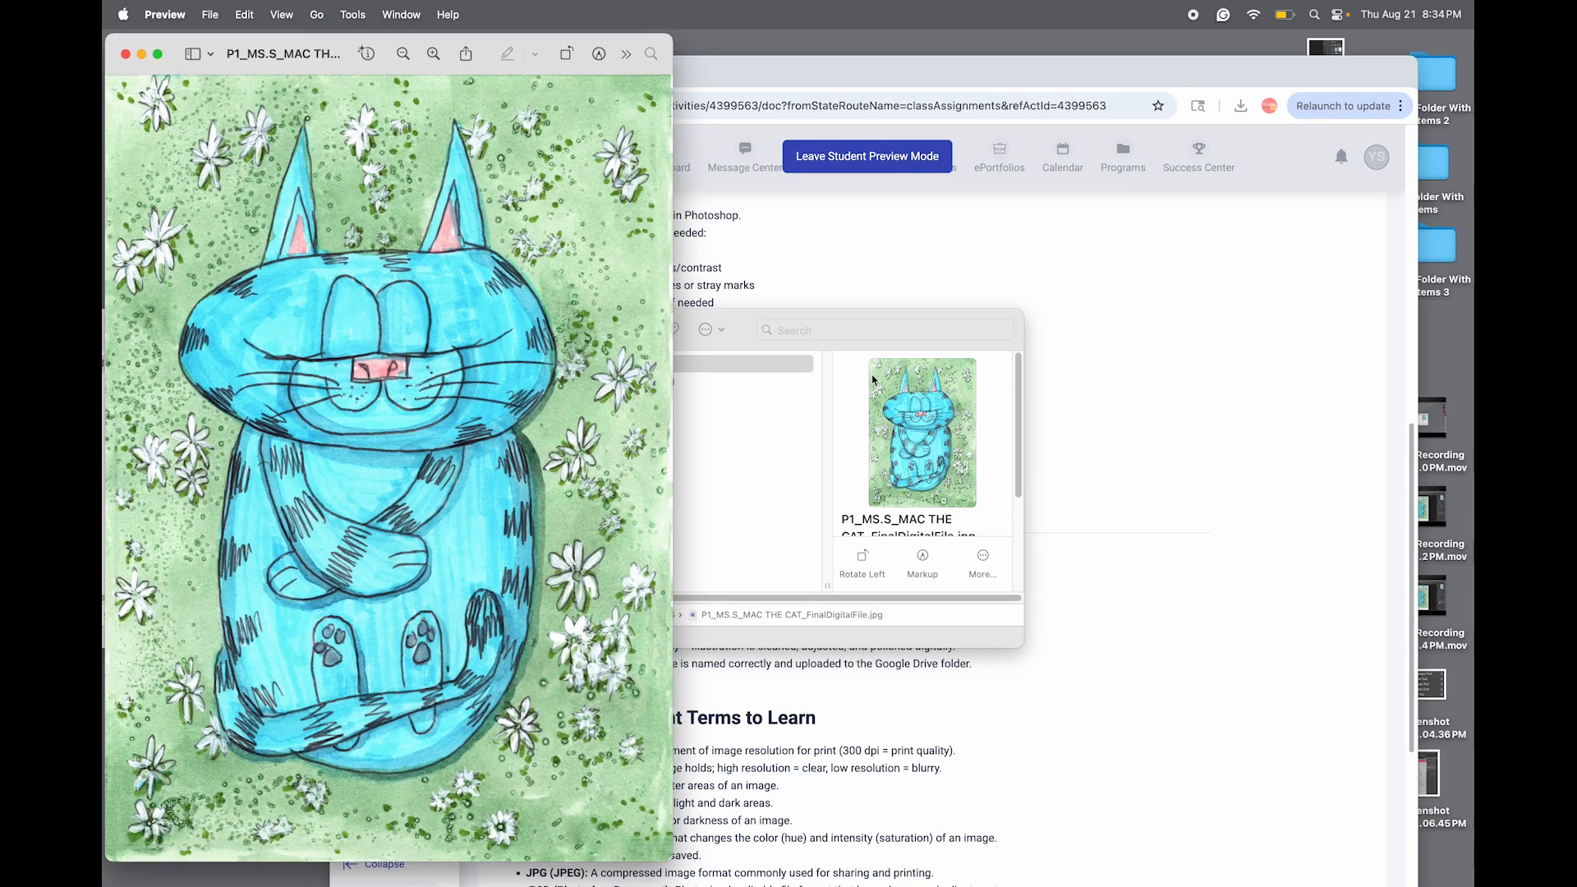
- Switch to Chrome, continue to the assignment's submission section, follow its link to the project's Google Drive folder and open PERIOD 5
{"action": "left_click", "coordinate": [1173, 393]}
{"action": "scroll", "coordinate": [1108, 505], "scroll_direction": "down", "scroll_amount": 5}
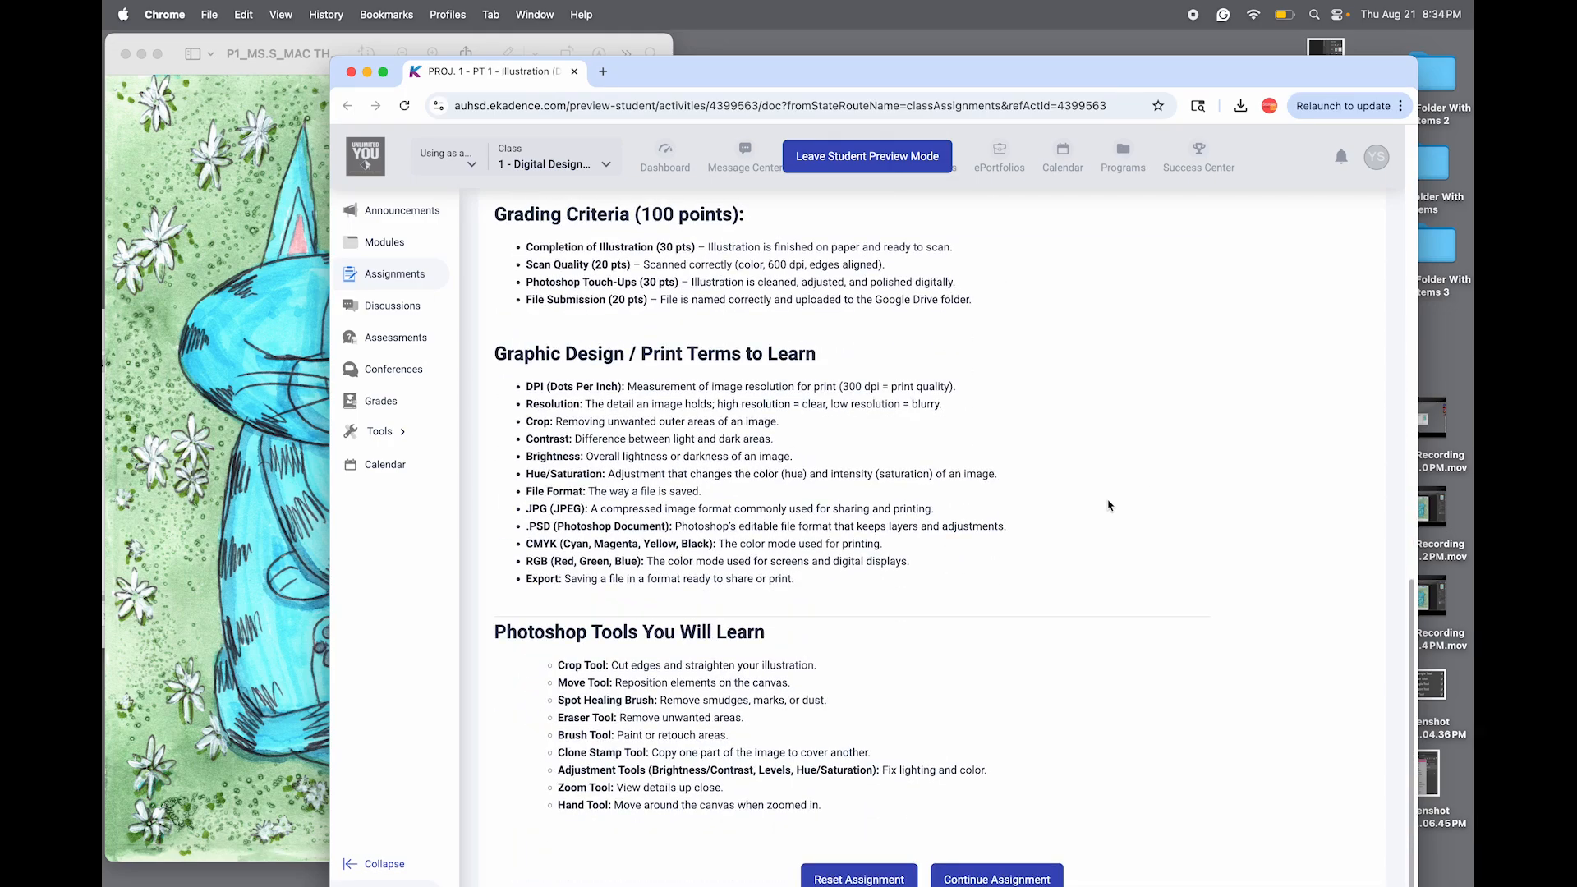
{"action": "scroll", "coordinate": [933, 736], "scroll_direction": "down", "scroll_amount": 10}
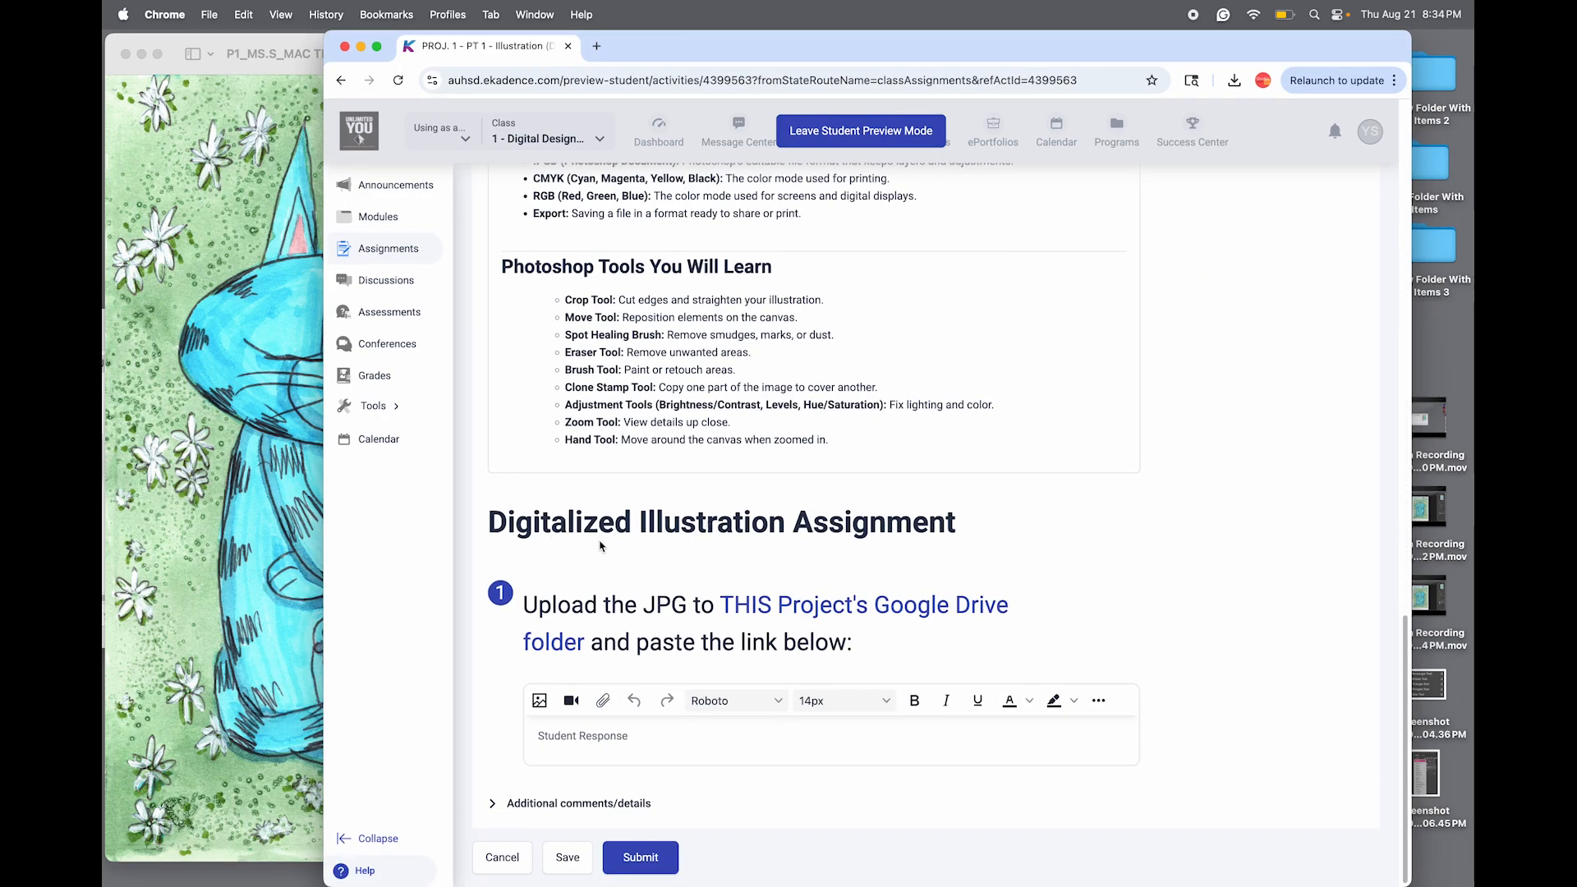
{"action": "left_click", "coordinate": [806, 615]}
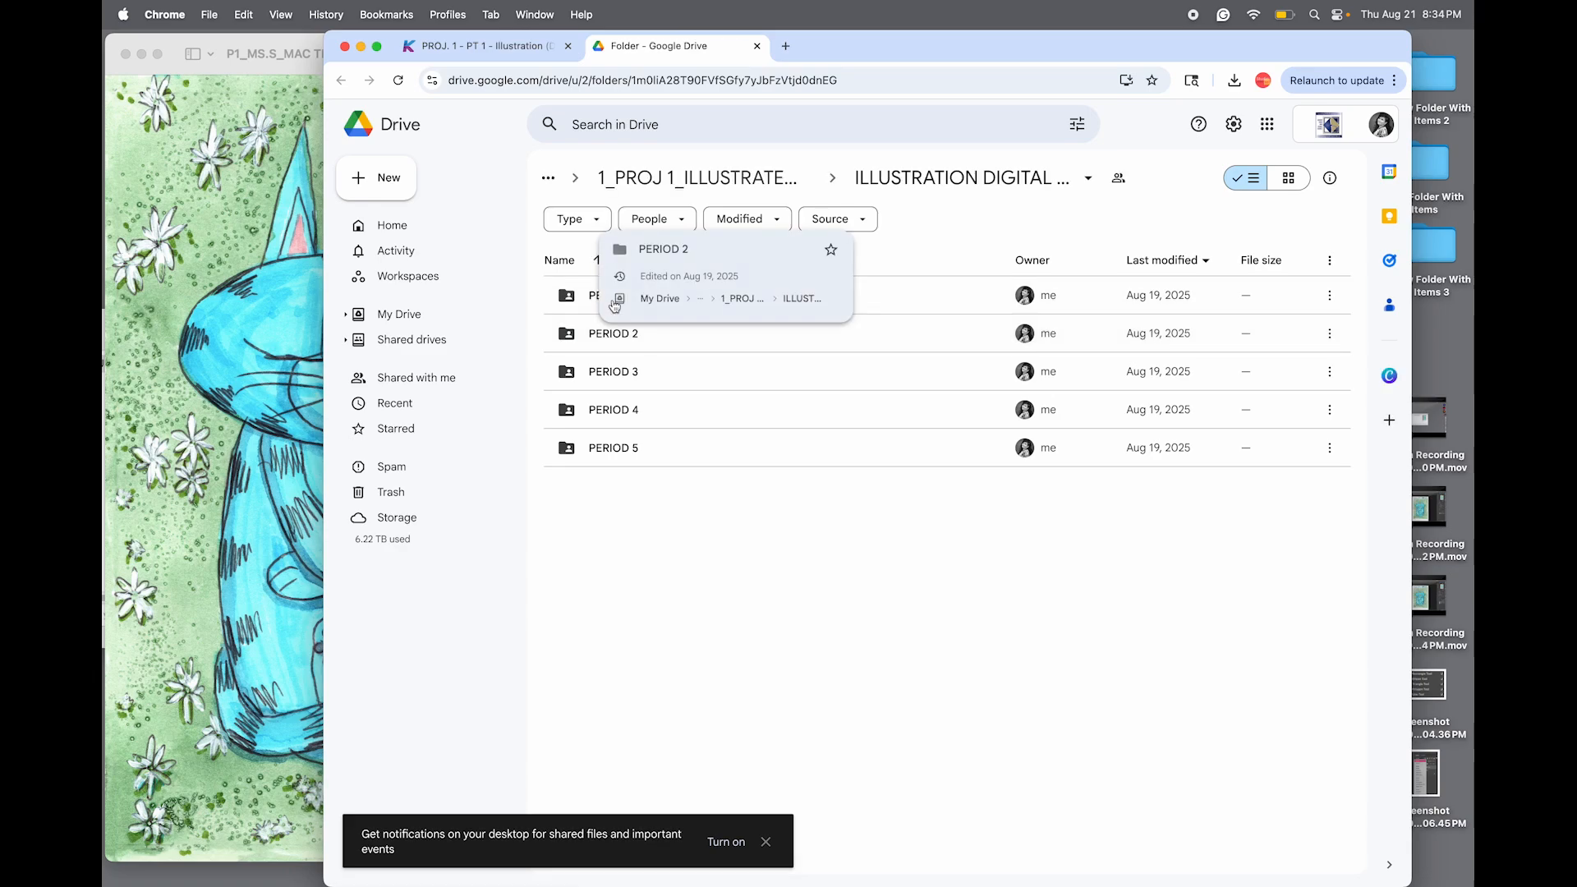
{"action": "double_click", "coordinate": [640, 449]}
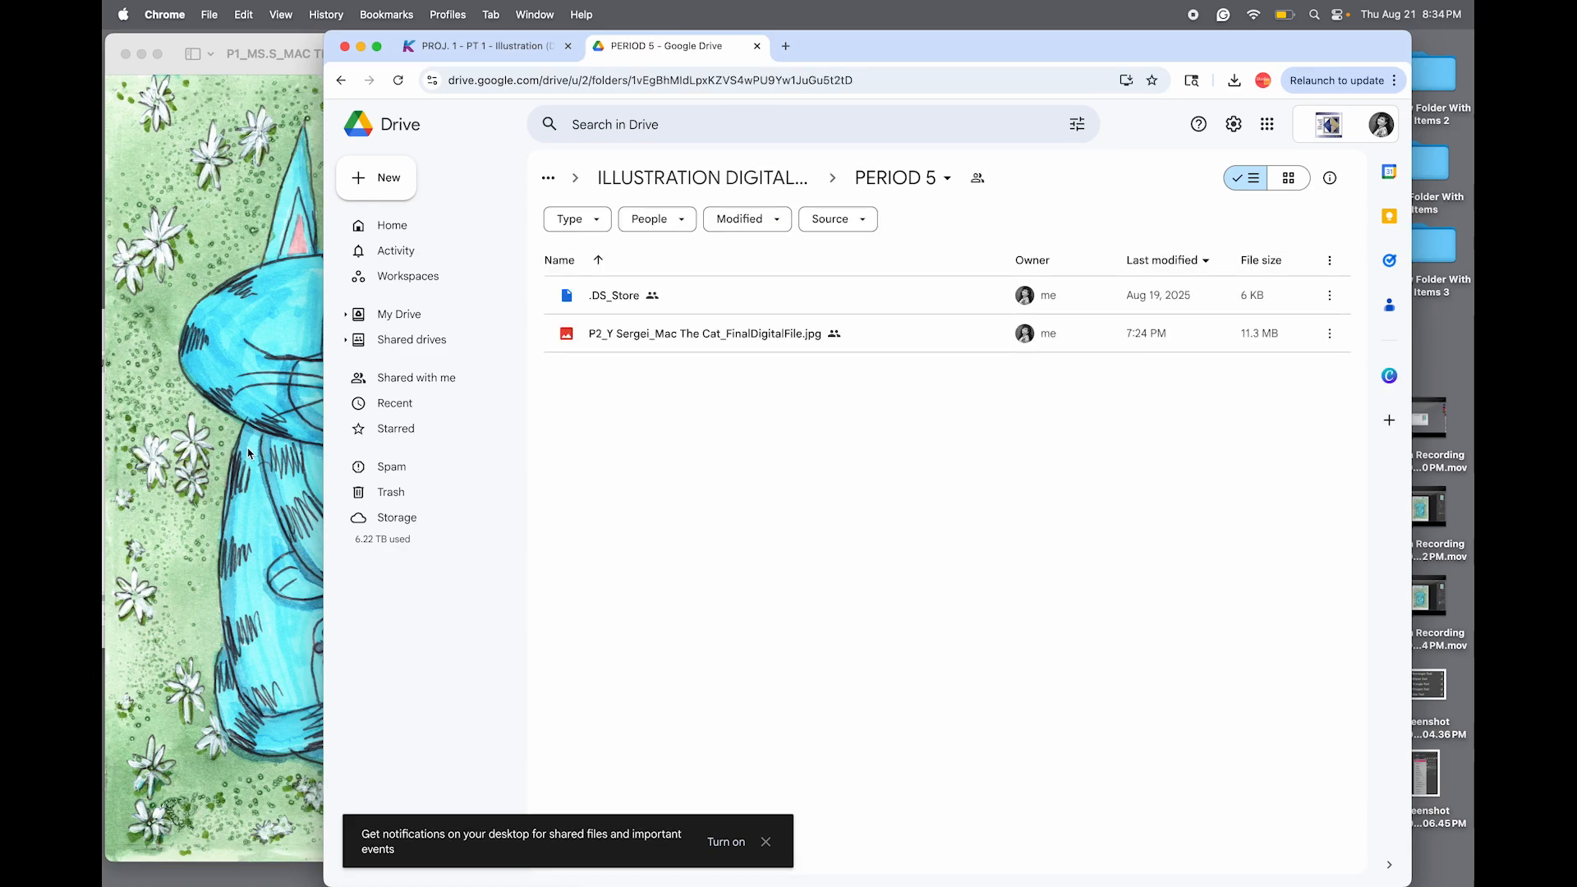
- Upload P1_MS.S_MAC THE CAT_FinalDigitalFile.jpg from the 3_JPEG folder in Finder to the PERIOD 5 Drive folder
{"action": "left_click", "coordinate": [246, 448]}
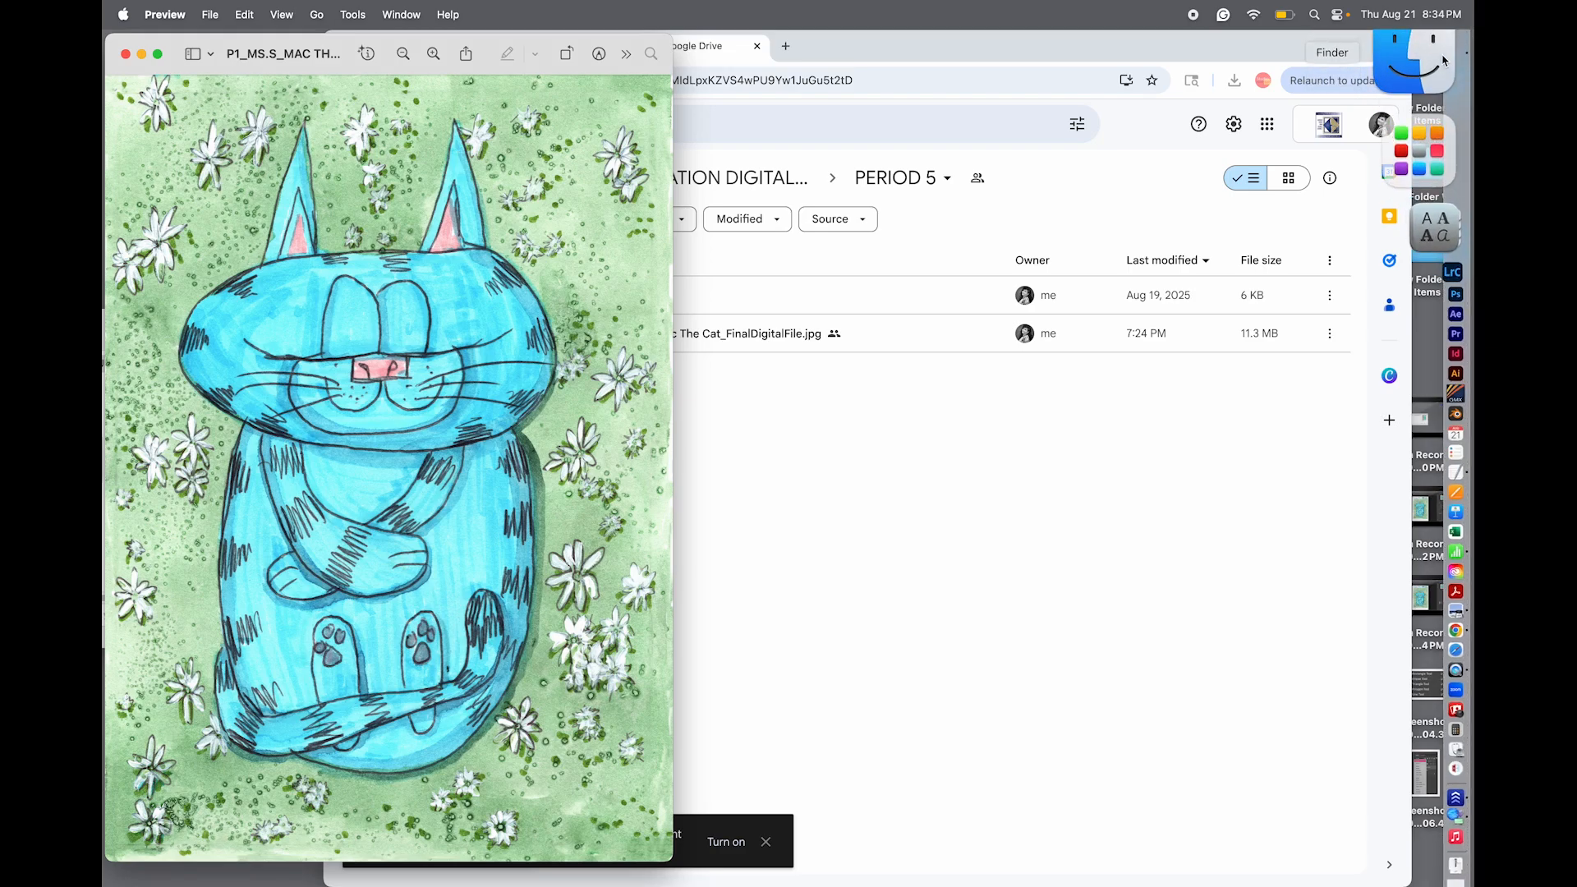
{"action": "left_click", "coordinate": [1444, 59]}
{"action": "left_click_drag", "start_coordinate": [585, 368], "coordinate": [1143, 500]}
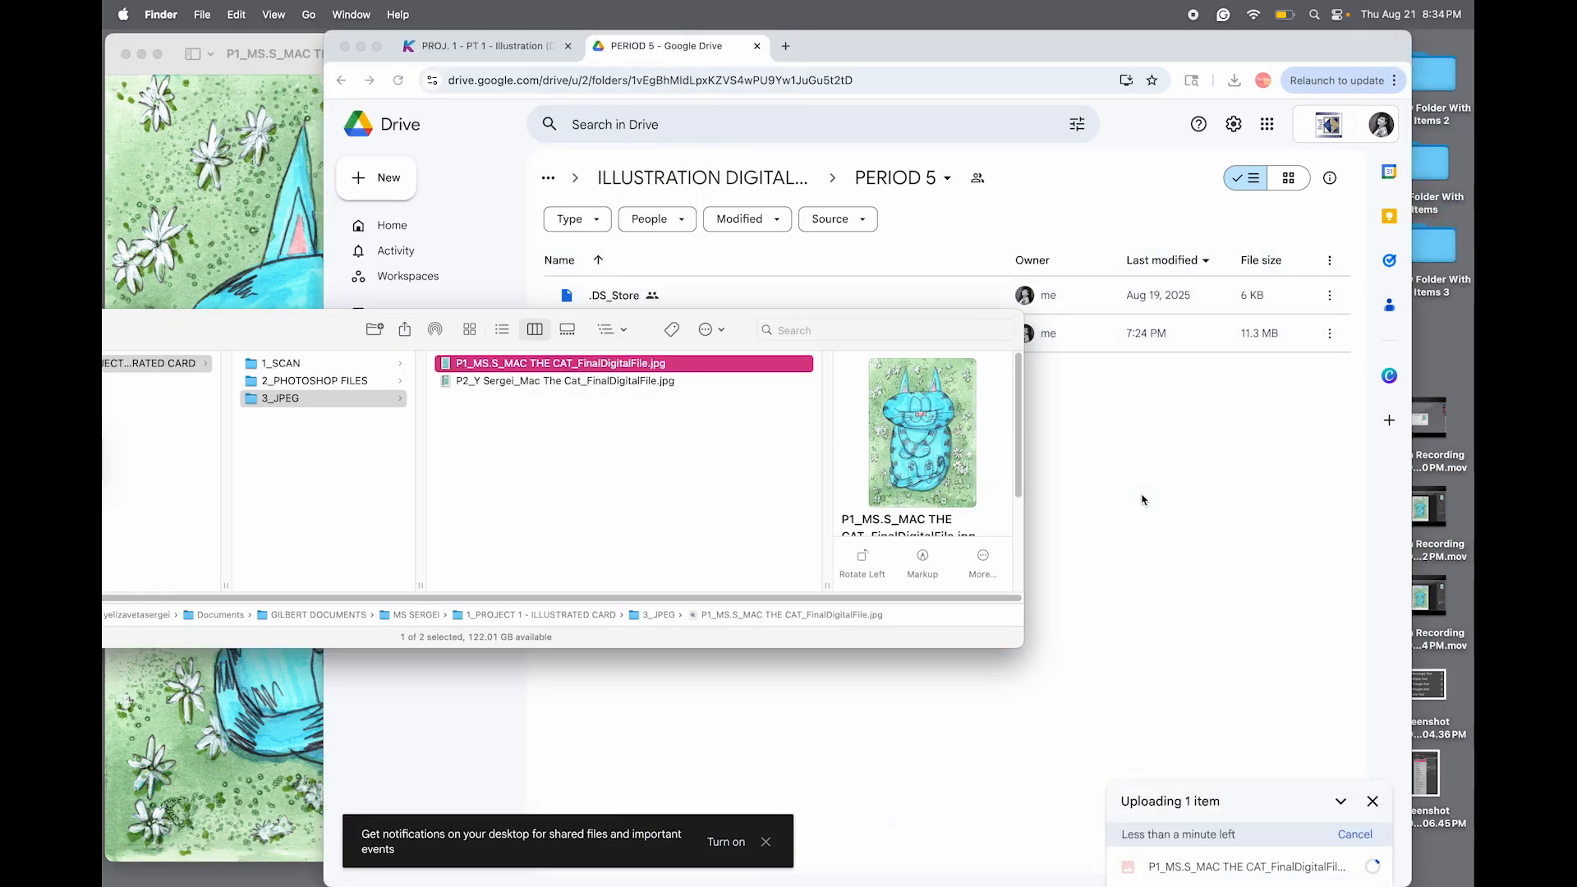
{"action": "left_click", "coordinate": [1143, 498]}
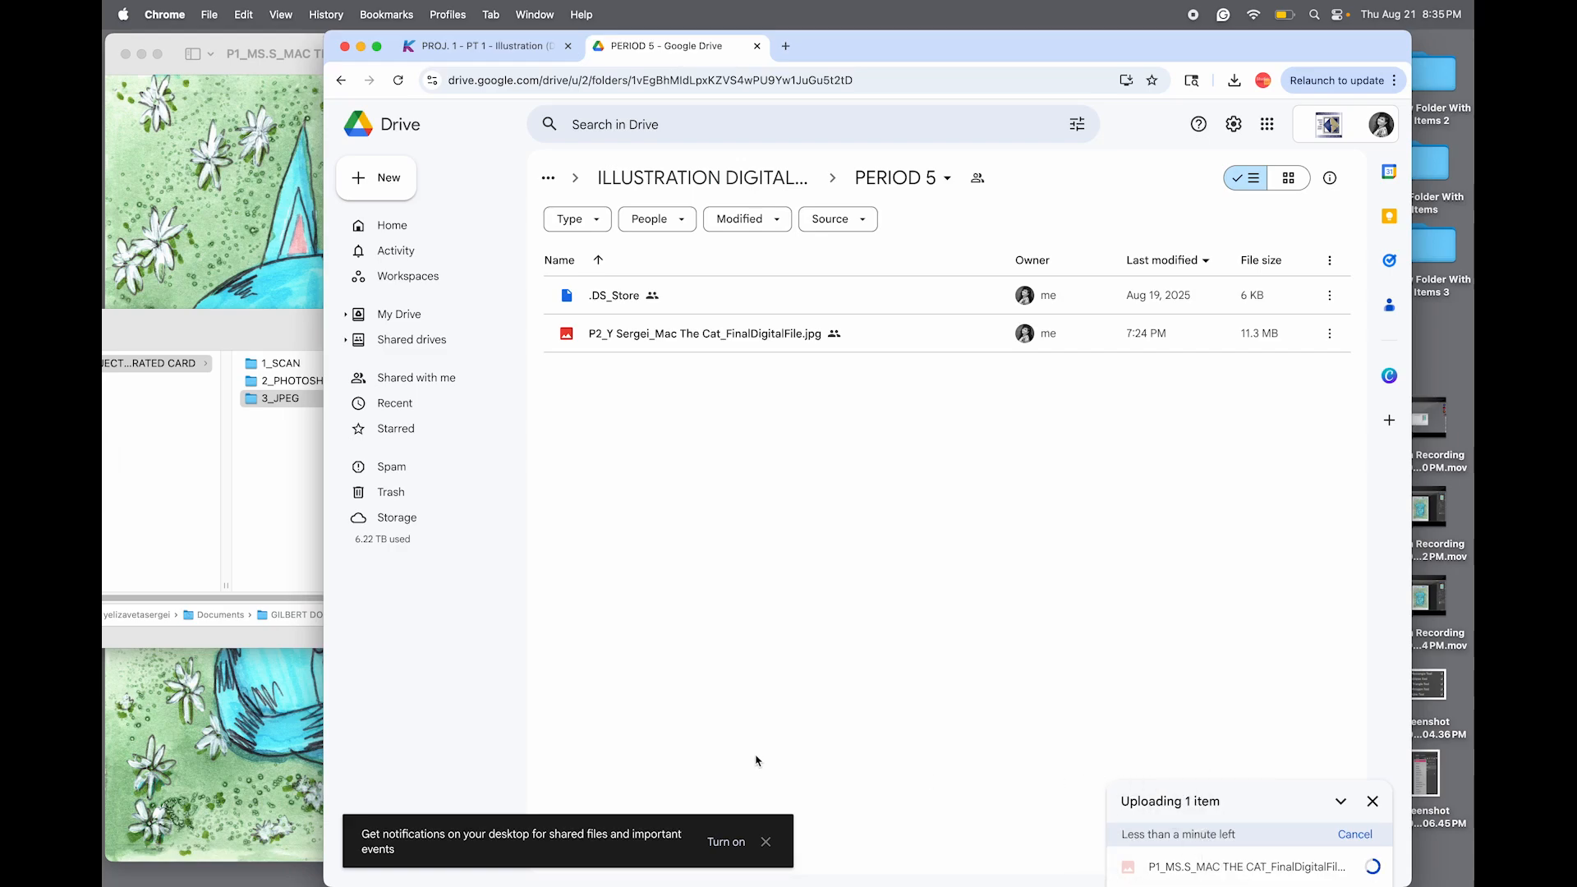
- Preview the uploaded P1 JPEG in Drive and close the preview
{"action": "left_click", "coordinate": [696, 341]}
{"action": "double_click", "coordinate": [696, 341]}
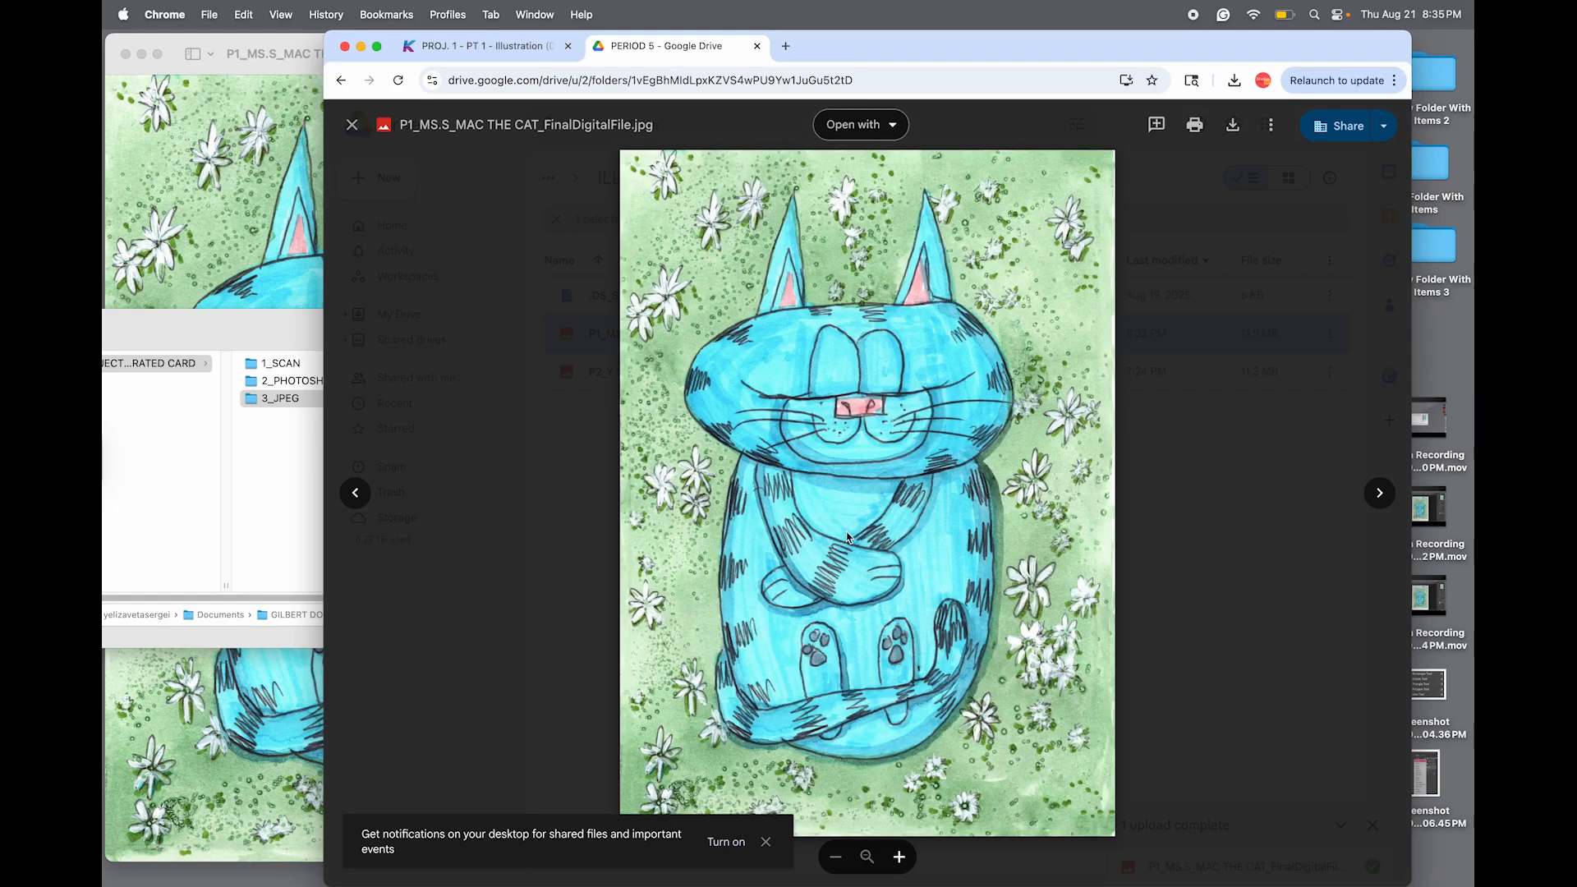
{"action": "key", "text": "Escape"}
- Move the older P2 JPEG in the PERIOD 5 folder to the trash
{"action": "left_click", "coordinate": [649, 374]}
{"action": "right_click", "coordinate": [662, 375]}
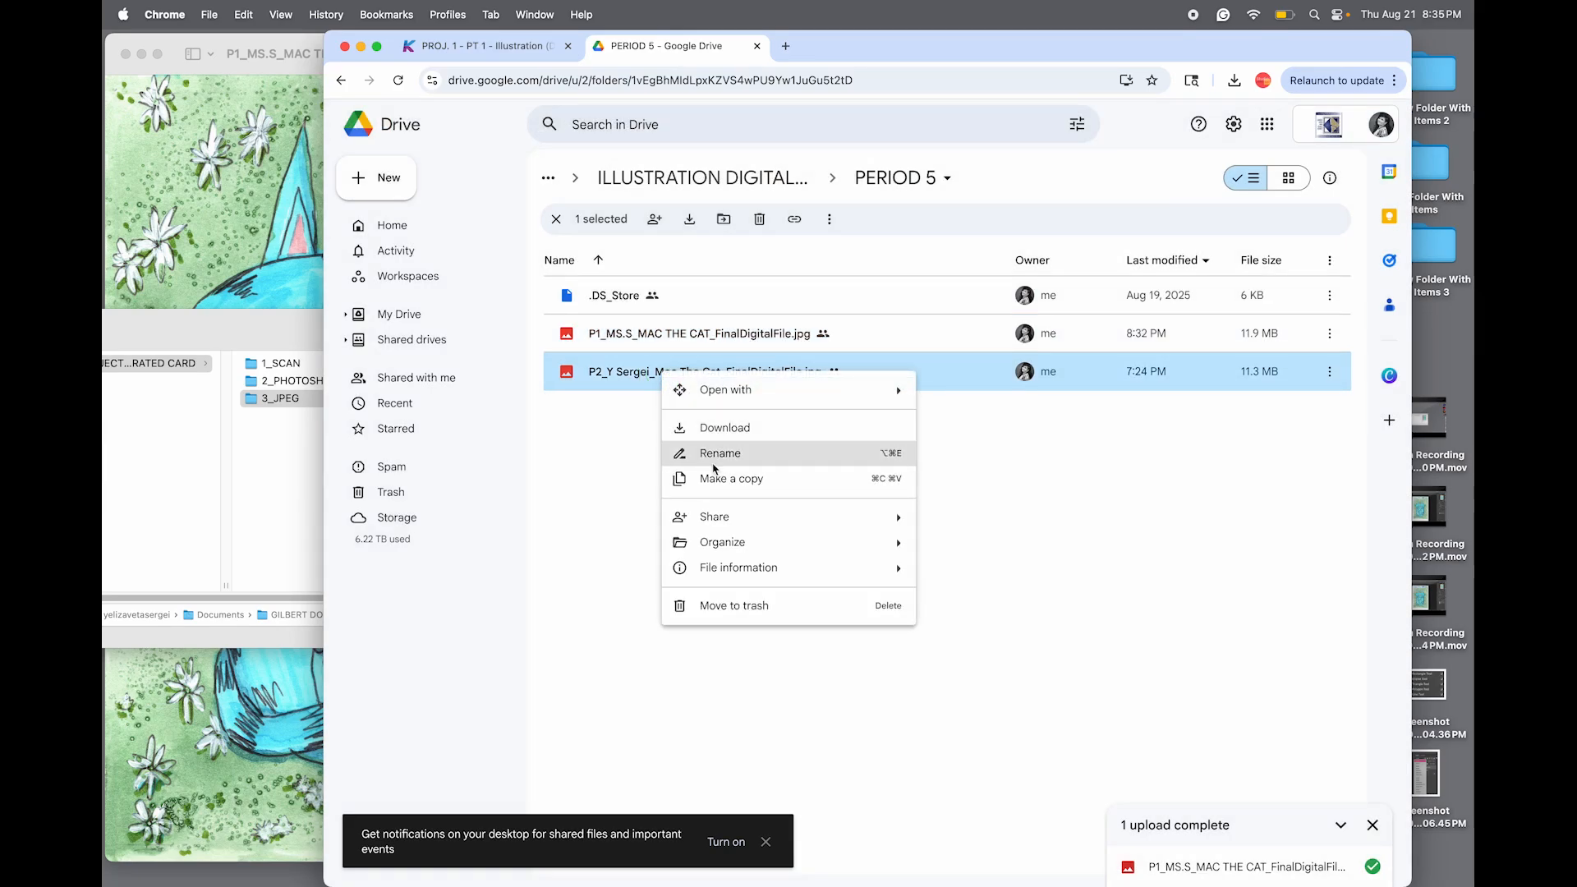
{"action": "left_click", "coordinate": [722, 618]}
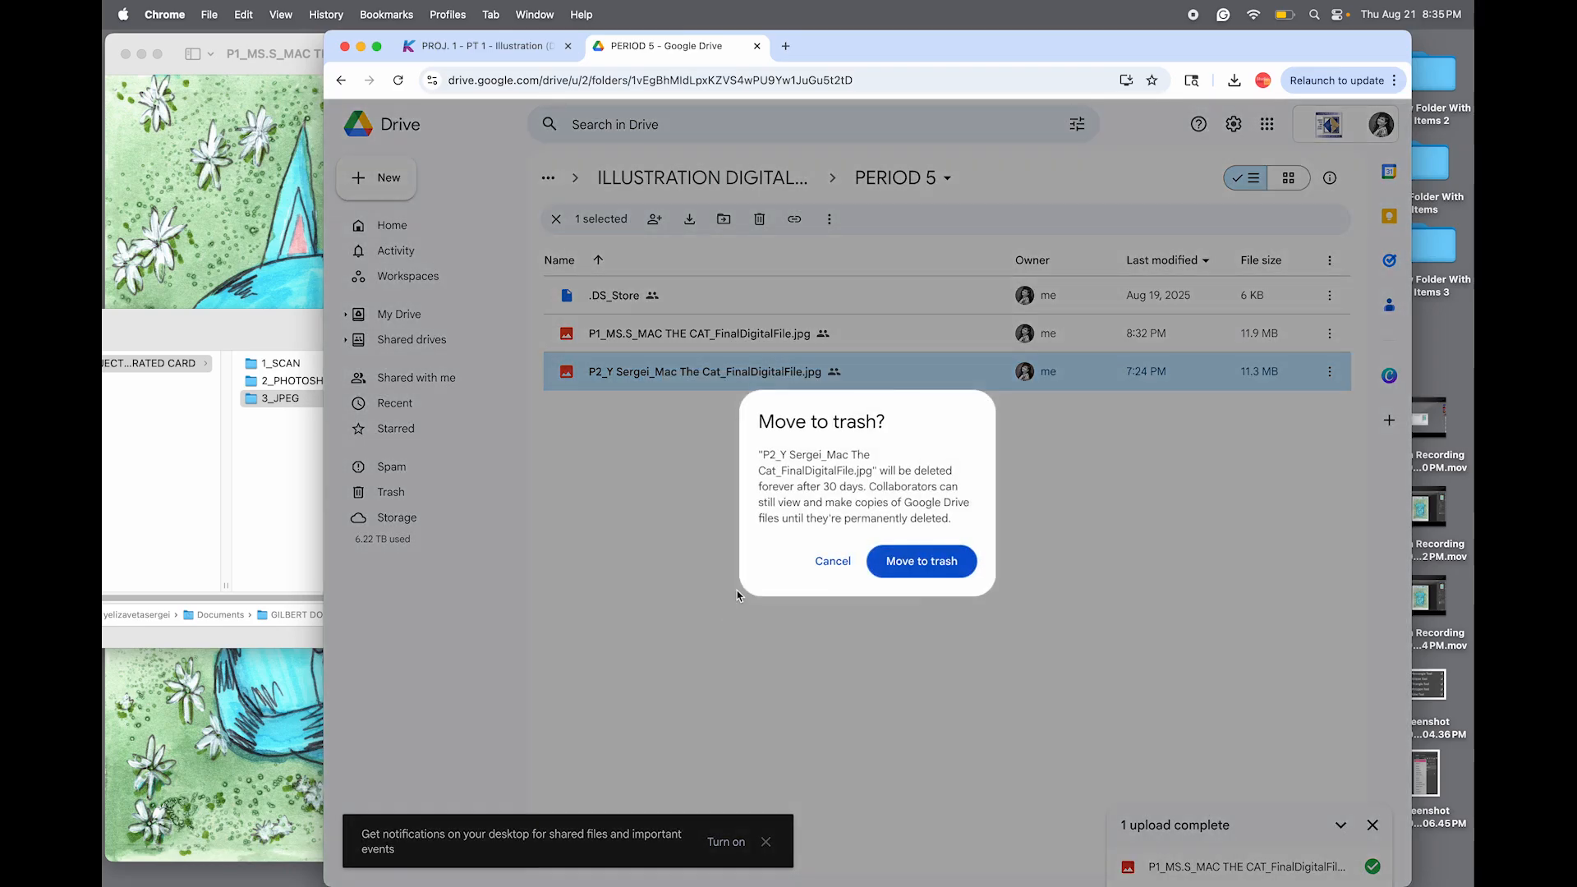
{"action": "left_click", "coordinate": [922, 562]}
- Check the P1 JPEG in the Drive viewer once more, close it and copy the file's share link
{"action": "double_click", "coordinate": [834, 336]}
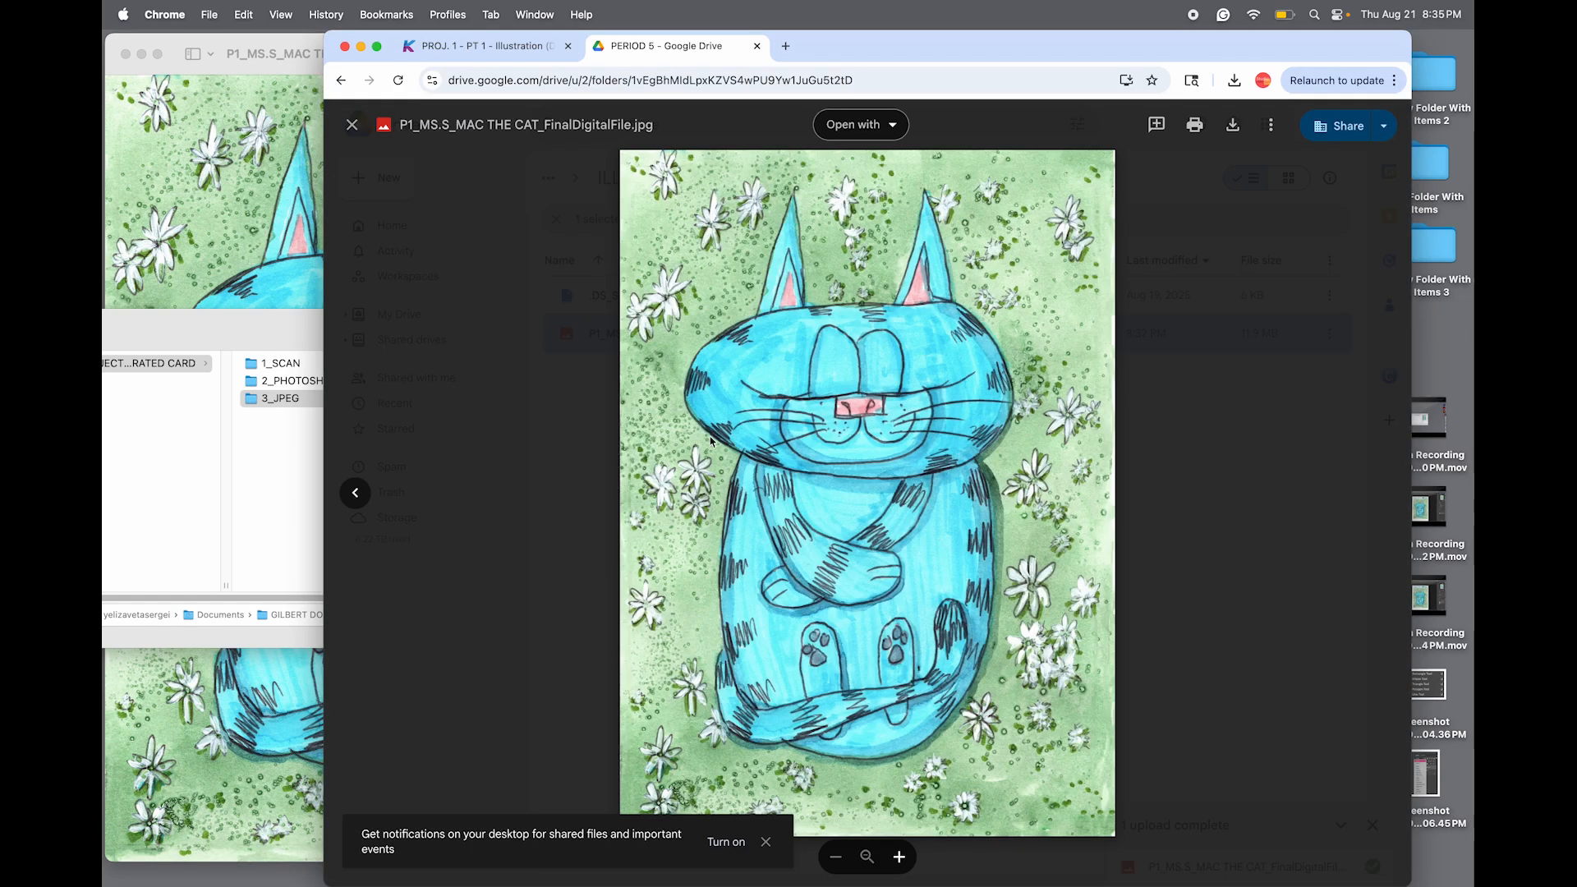
{"action": "left_click", "coordinate": [575, 507]}
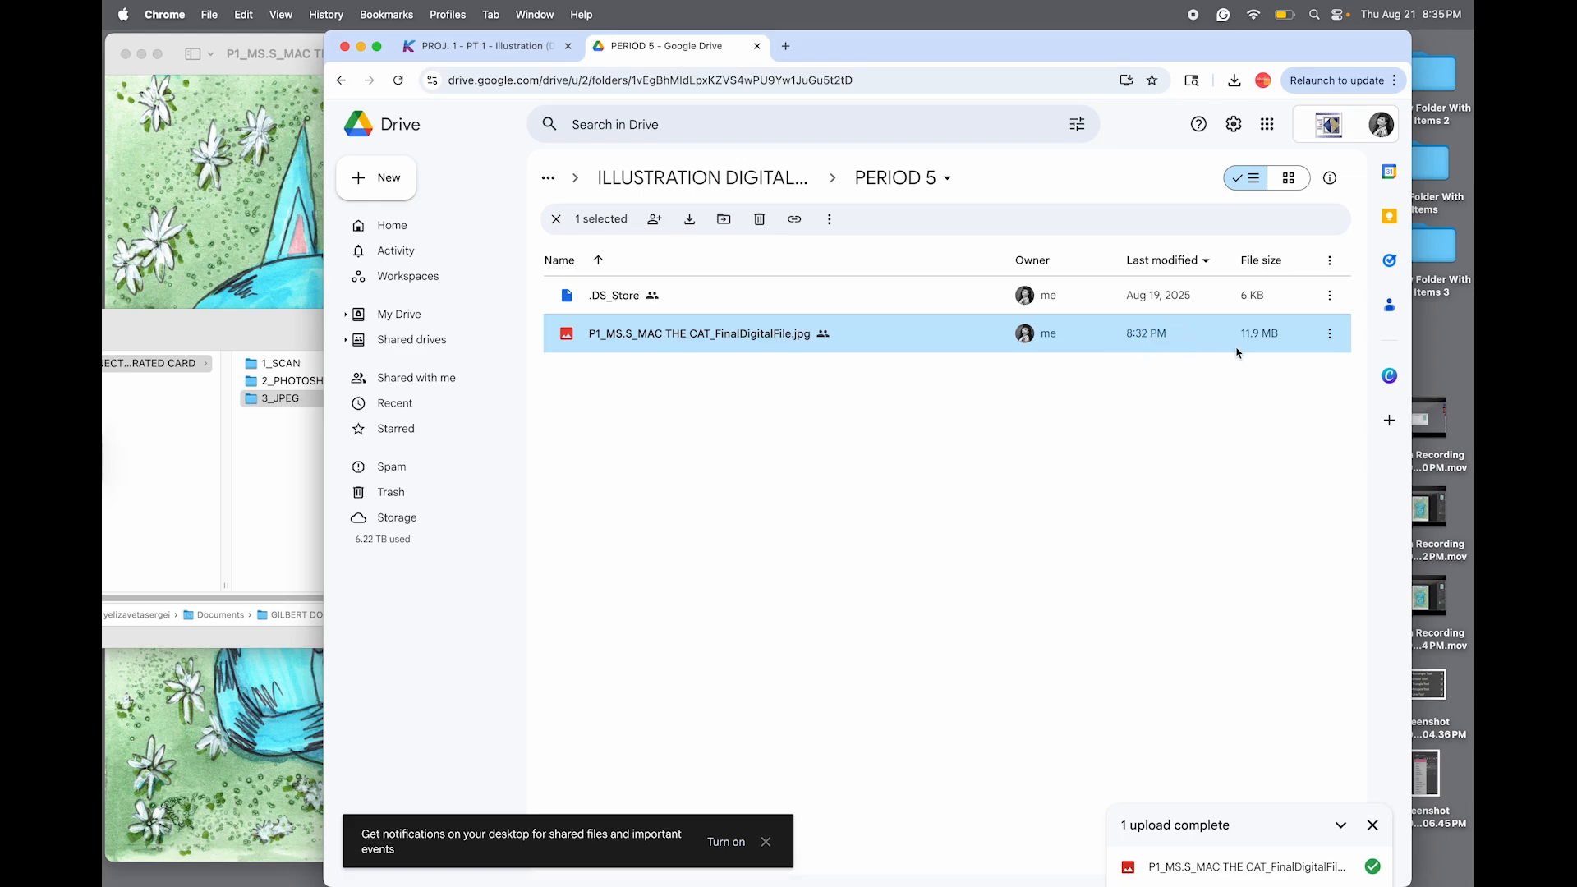
{"action": "left_click", "coordinate": [1330, 335]}
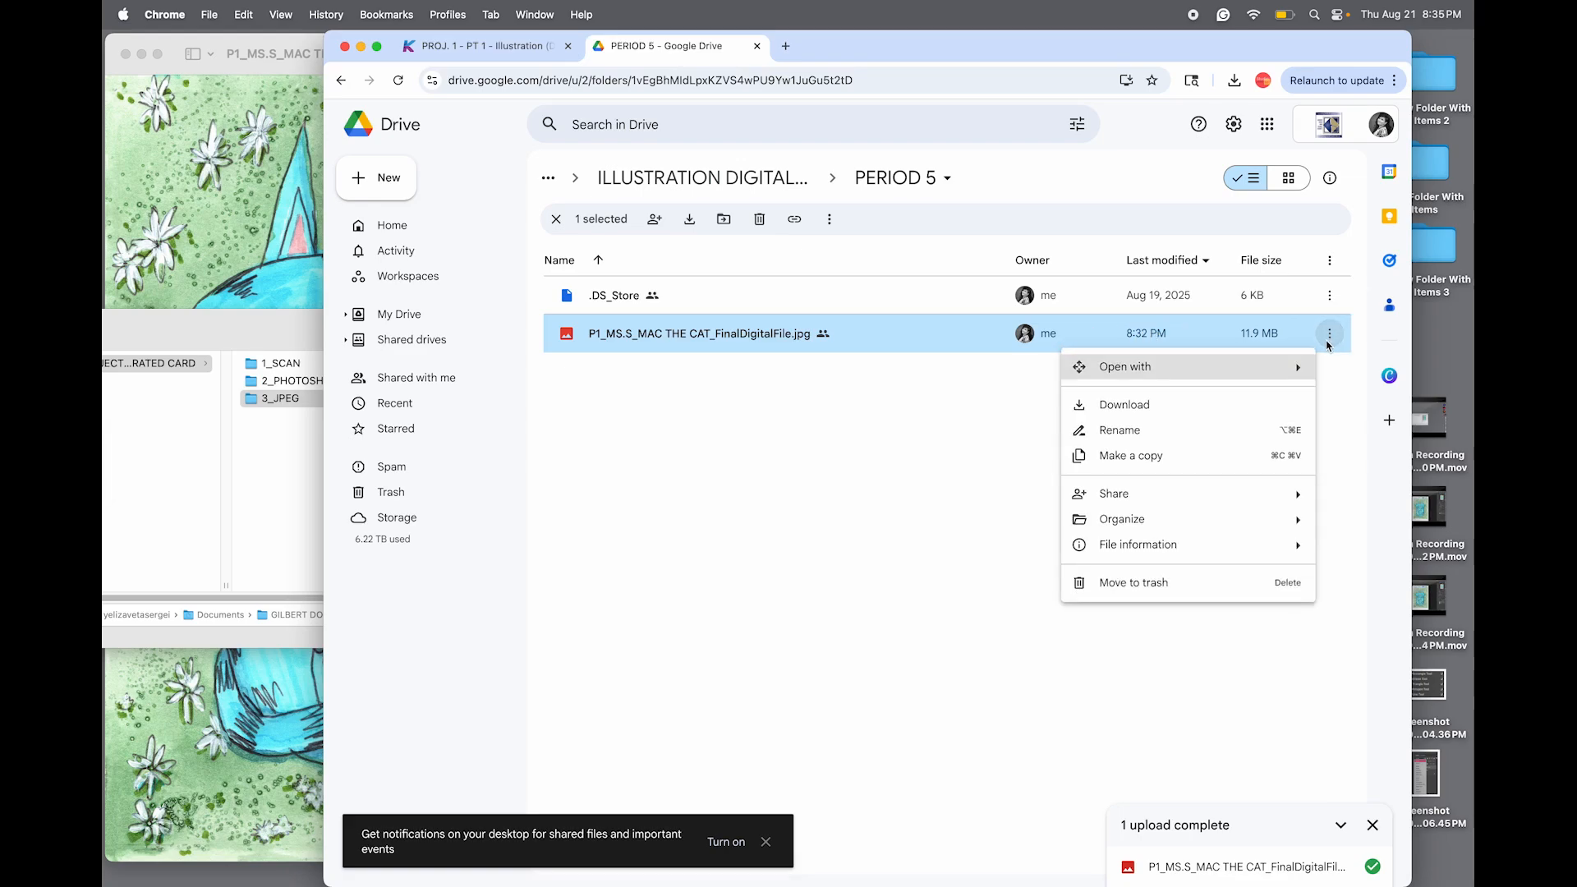
{"action": "mouse_move", "coordinate": [1105, 493]}
{"action": "left_click", "coordinate": [909, 530]}
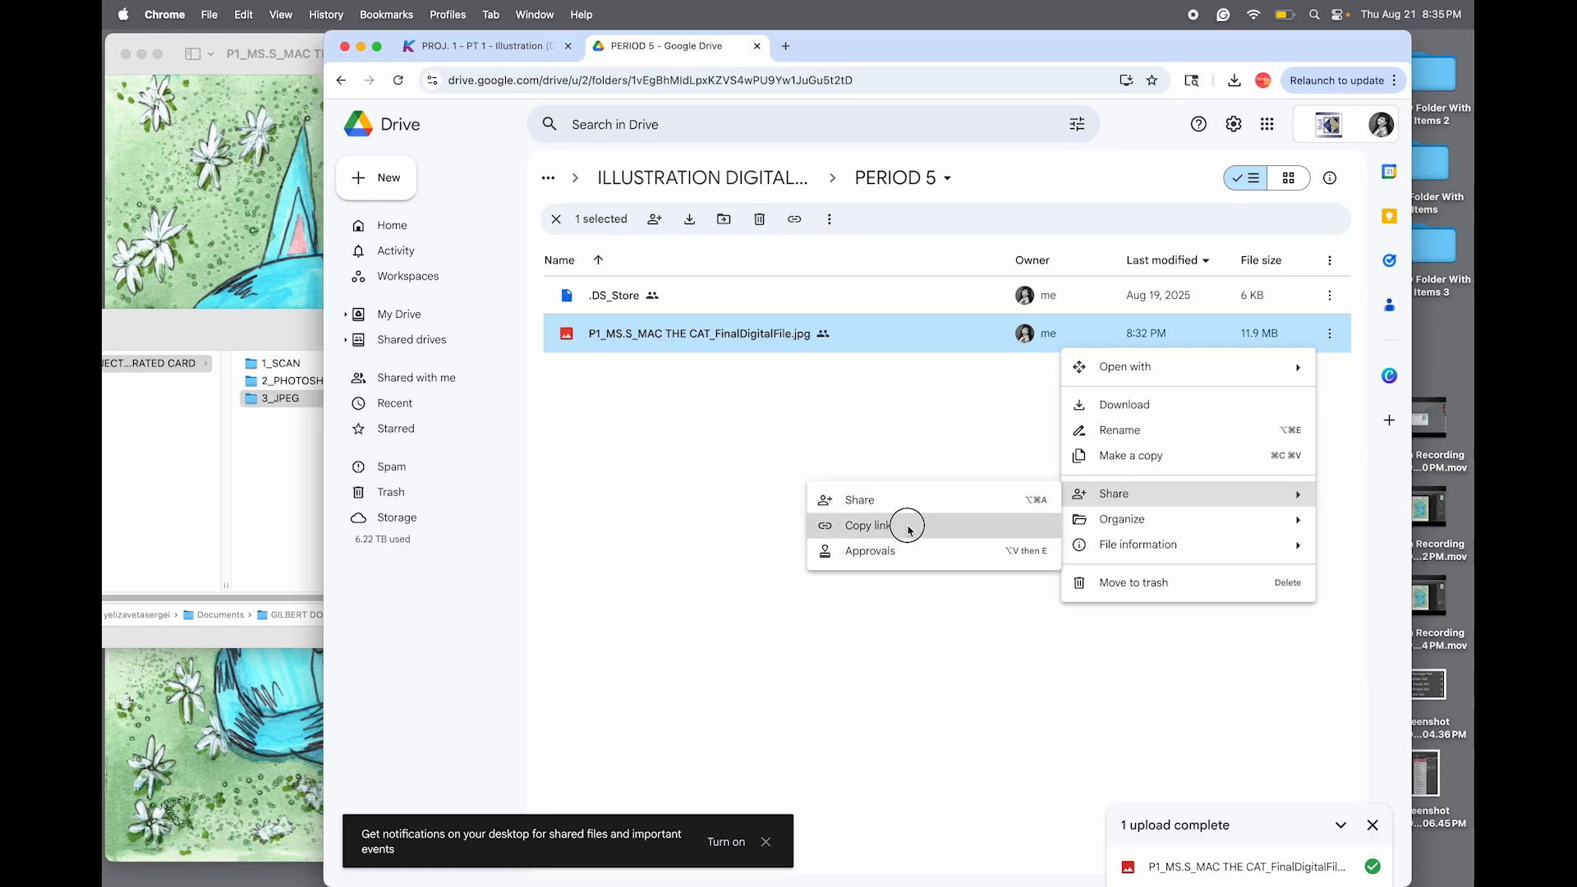
- Return to the assignment page and paste the Drive link into the Digitalized Illustration Assignment's student response
{"action": "left_click", "coordinate": [489, 46]}
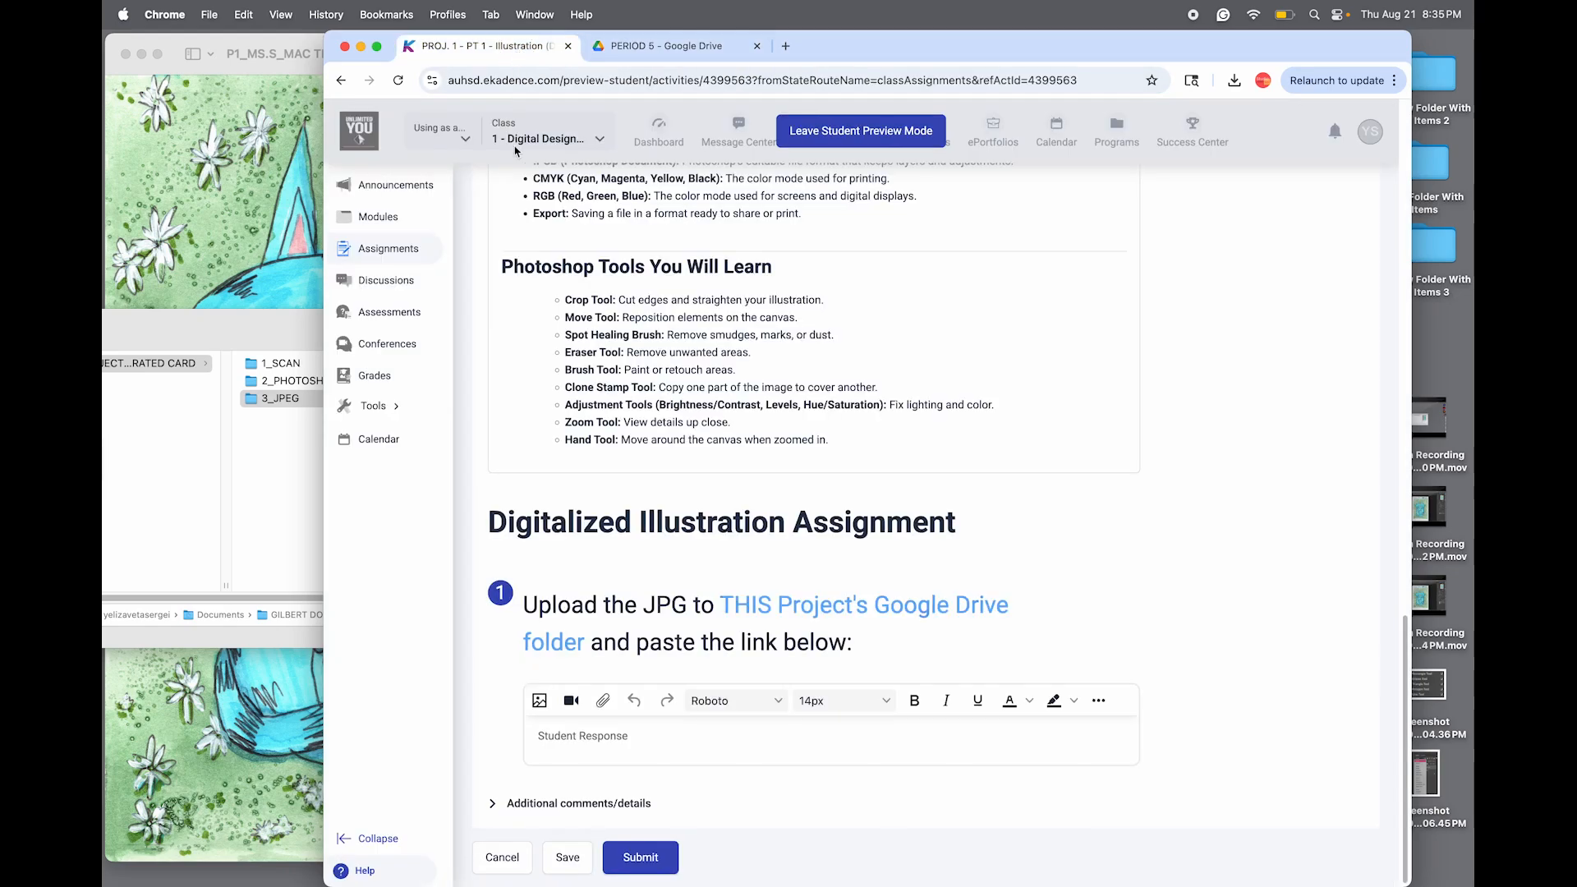
{"action": "left_click_drag", "start_coordinate": [675, 642], "coordinate": [848, 645]}
{"action": "left_click", "coordinate": [577, 750]}
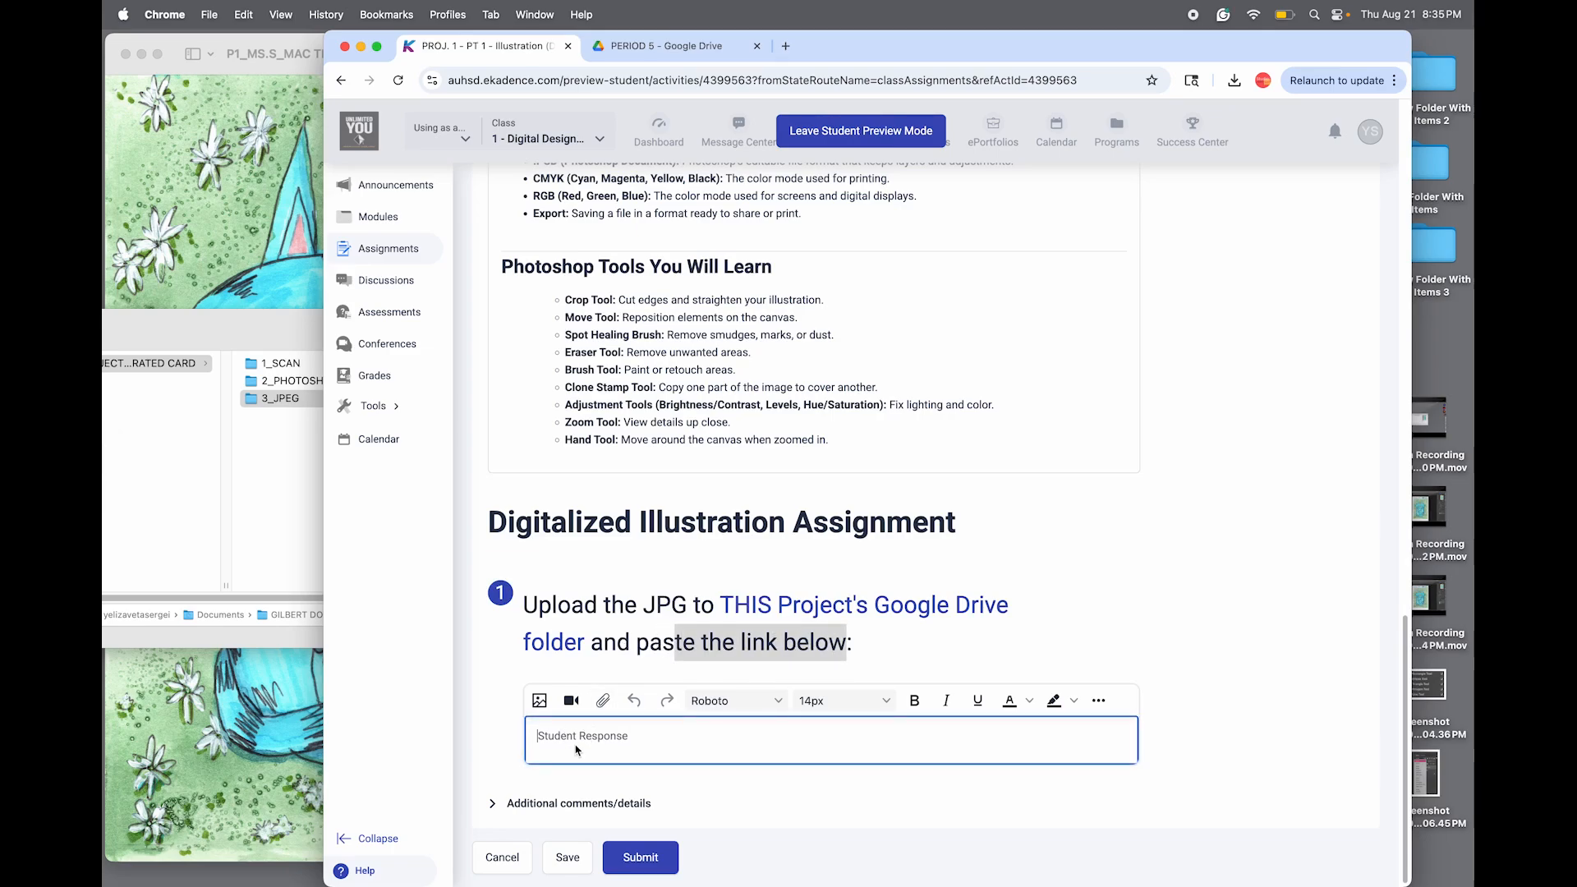
{"action": "key", "text": "super+v"}
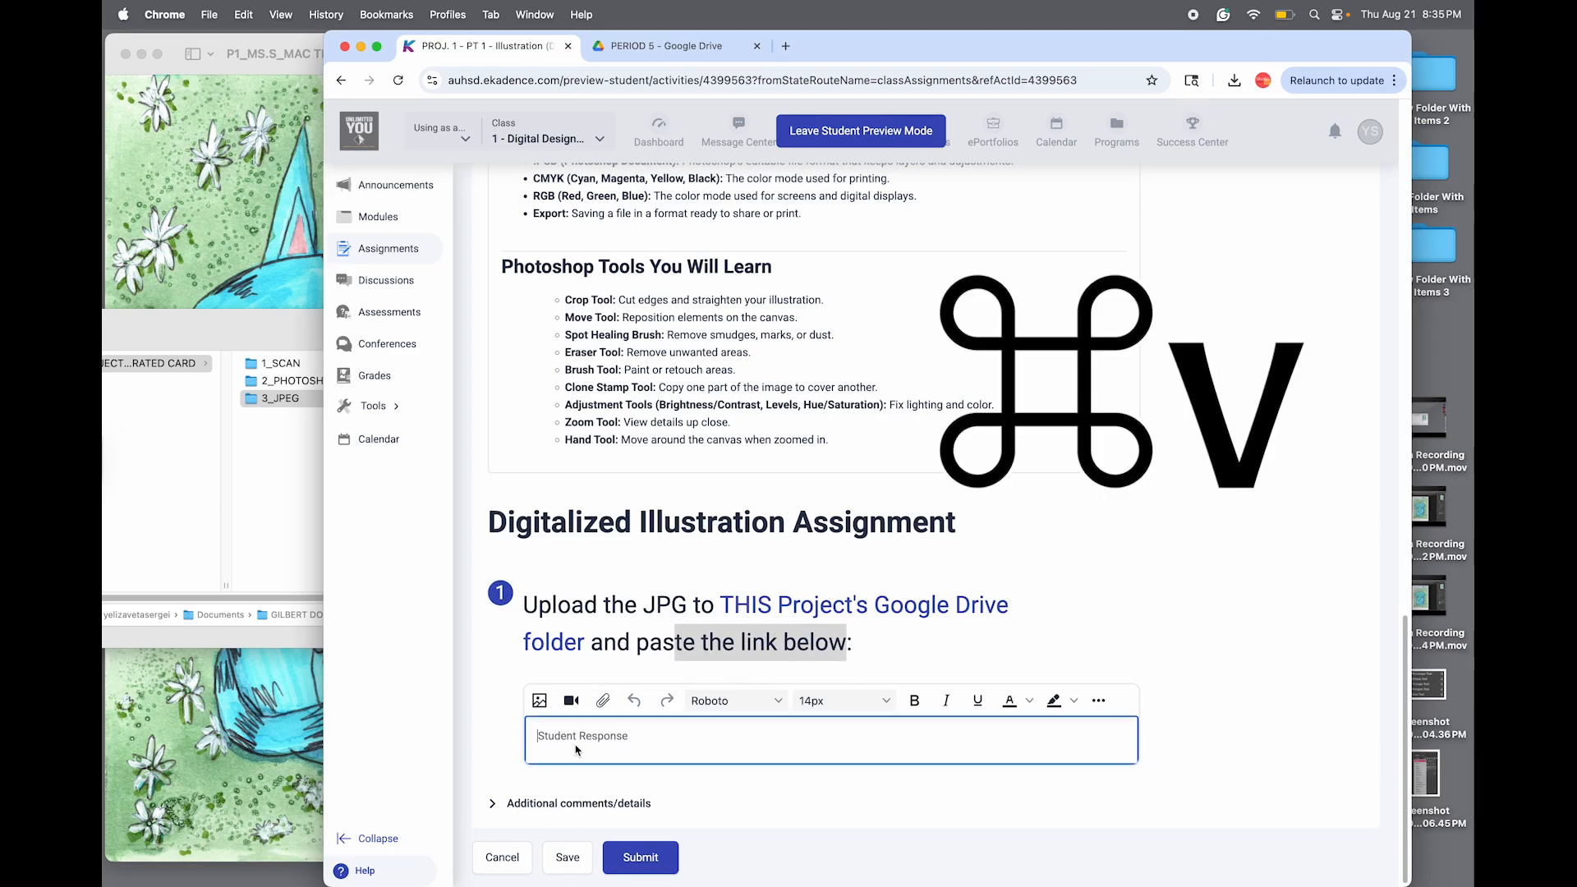